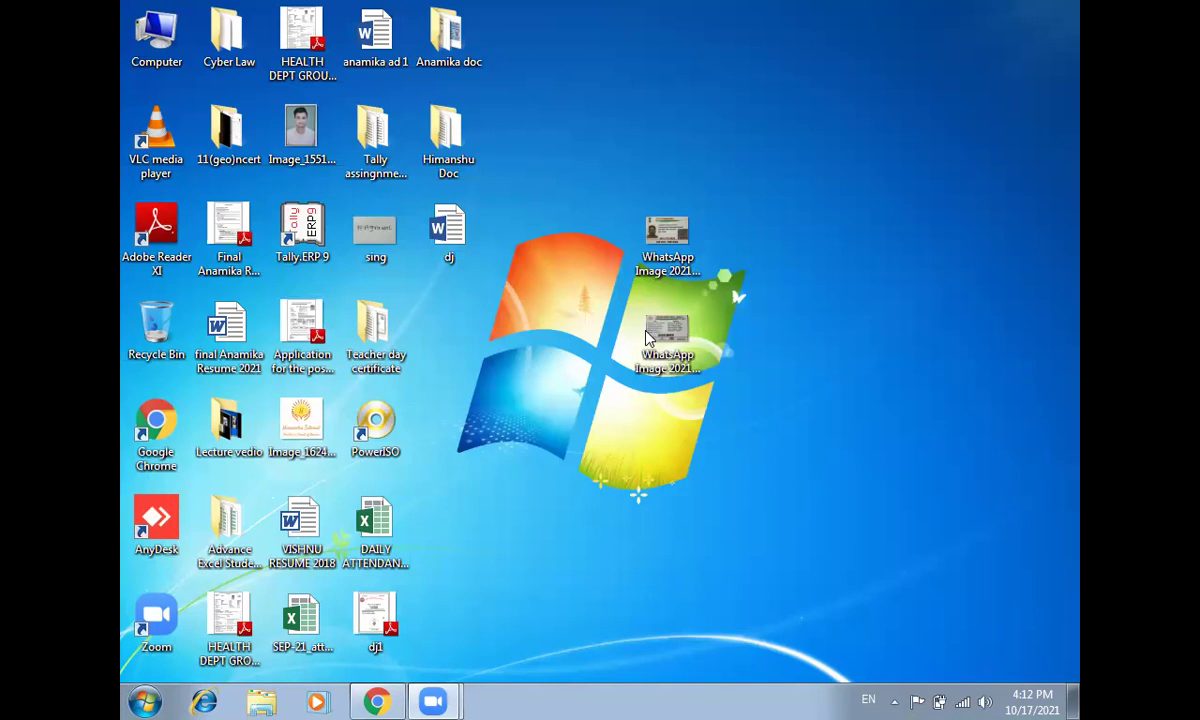
- Launch Tally.ERP 9 and start working in Educational Mode with the Silver Edition (Single User)
double_click(337, 245)
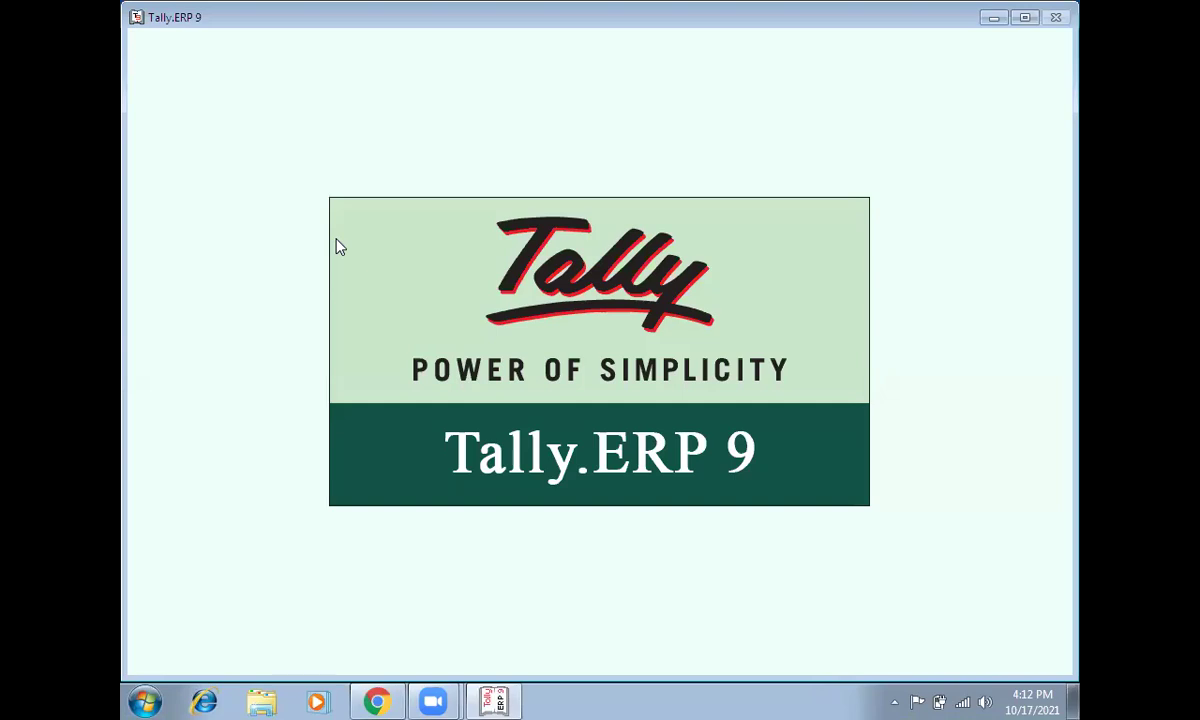
key(w)
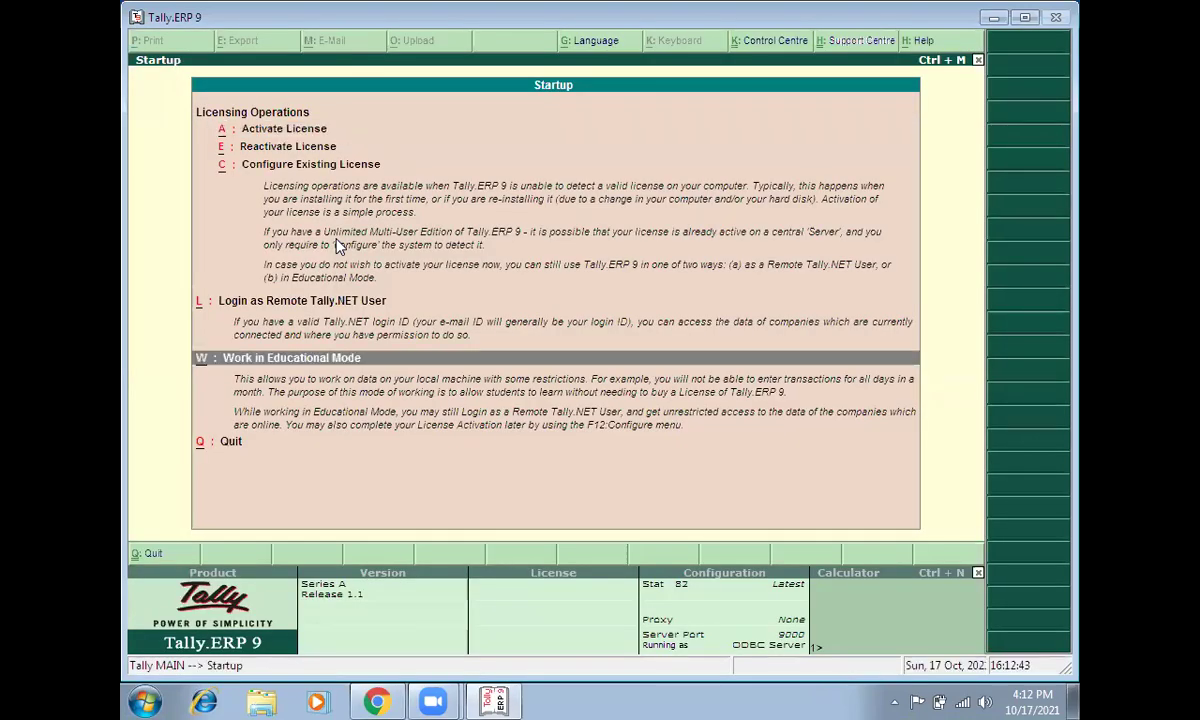
key(Return)
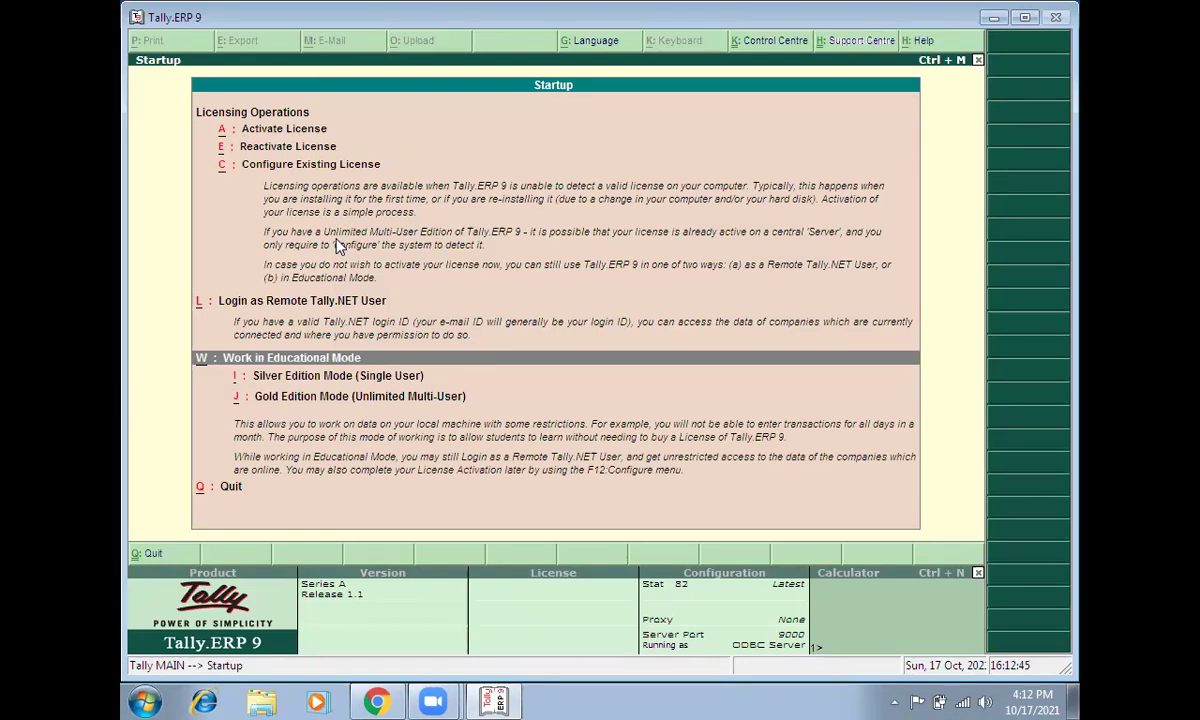
key(Down)
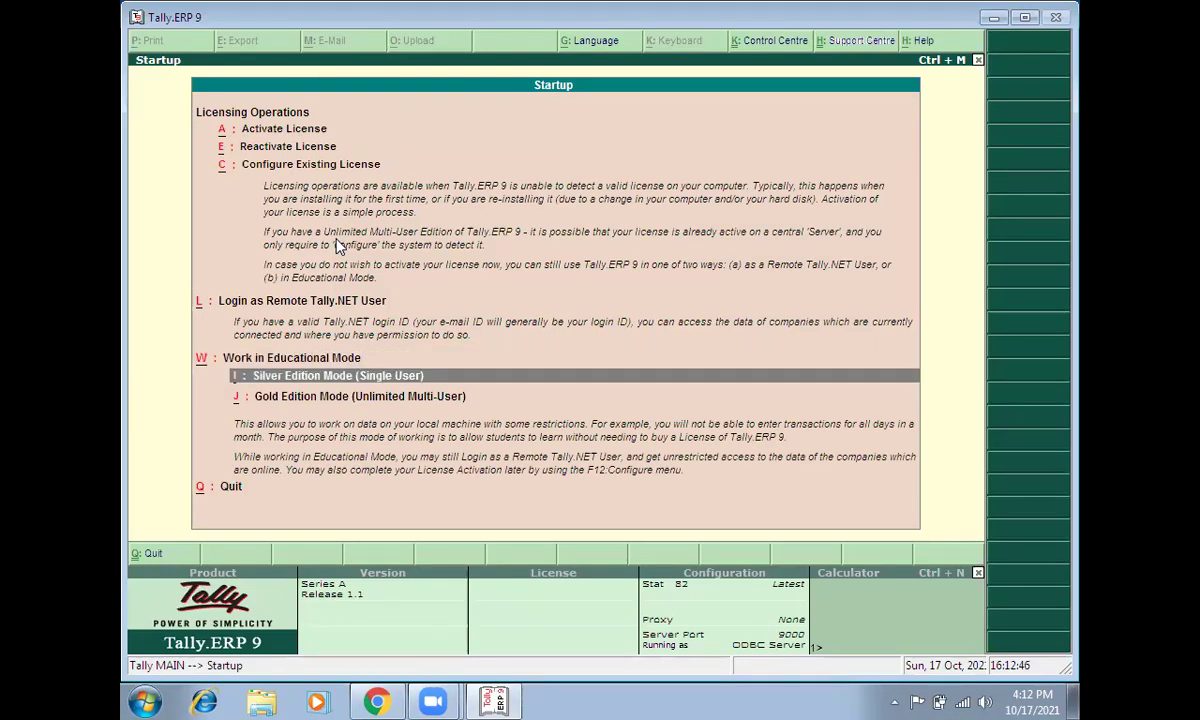
key(Return)
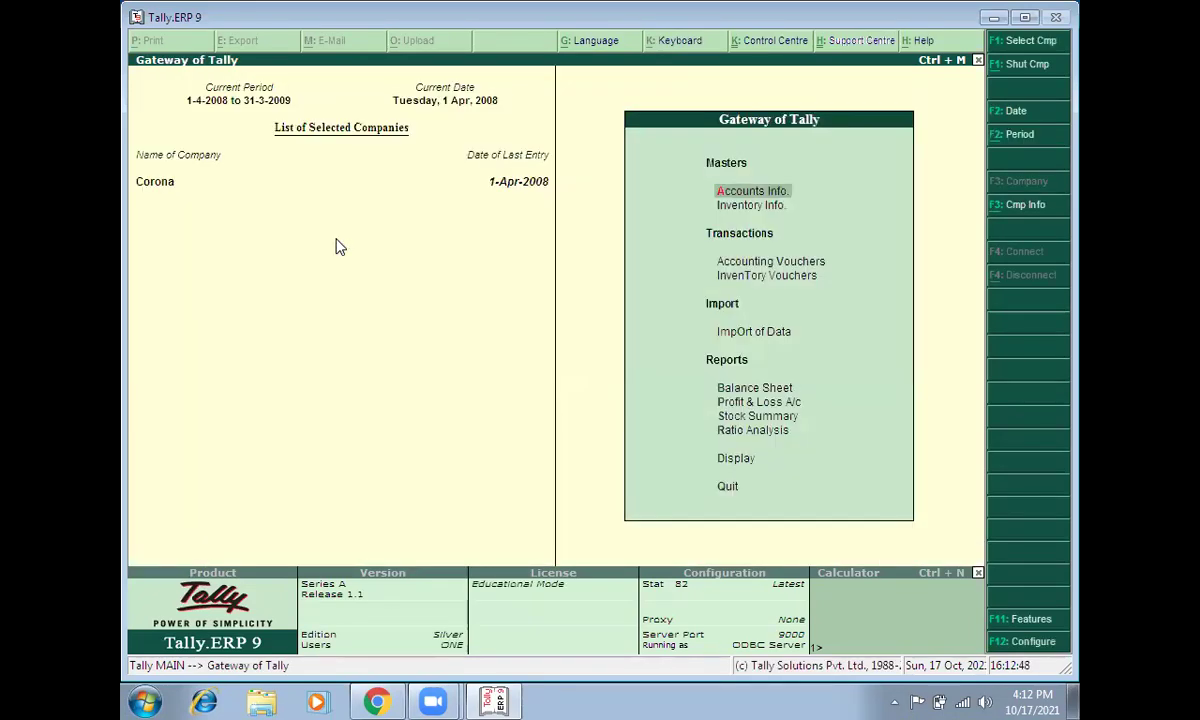
- Shut the currently loaded company, Corona
key(alt+F3)
key(Down)
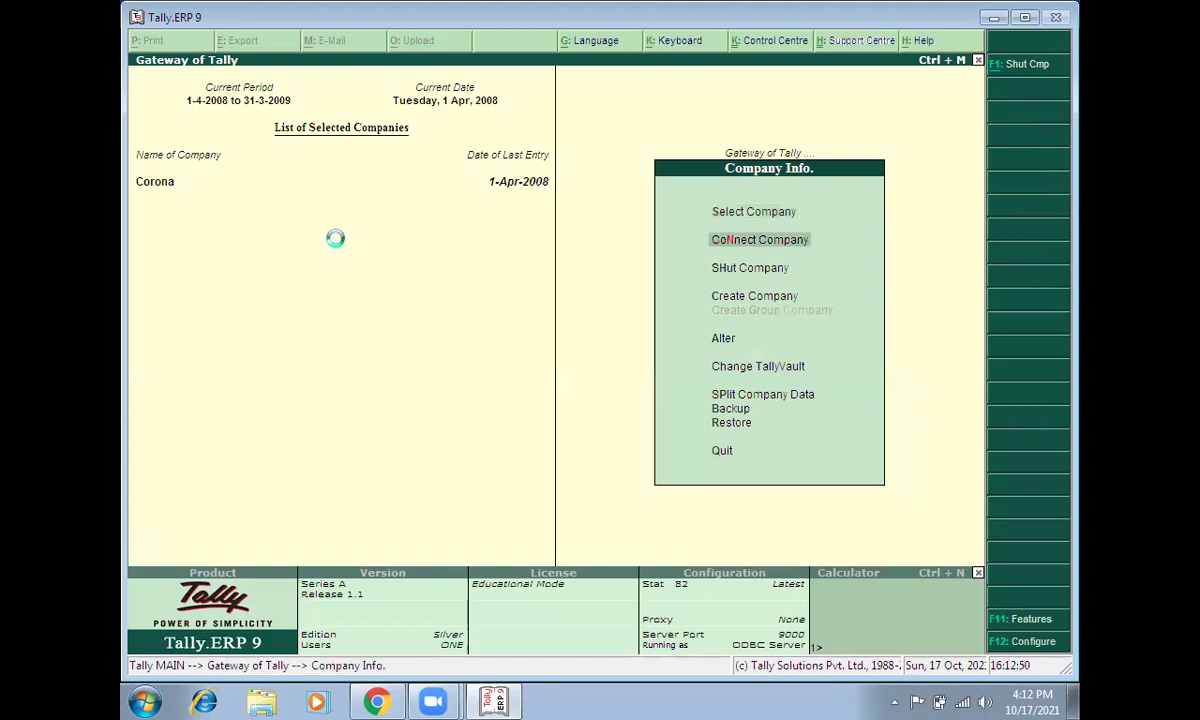
key(Down)
key(Return)
- Begin creating a new company named "Fillter in Tally", keeping the same mailing name and a blank address
key(Down)
key(Down)
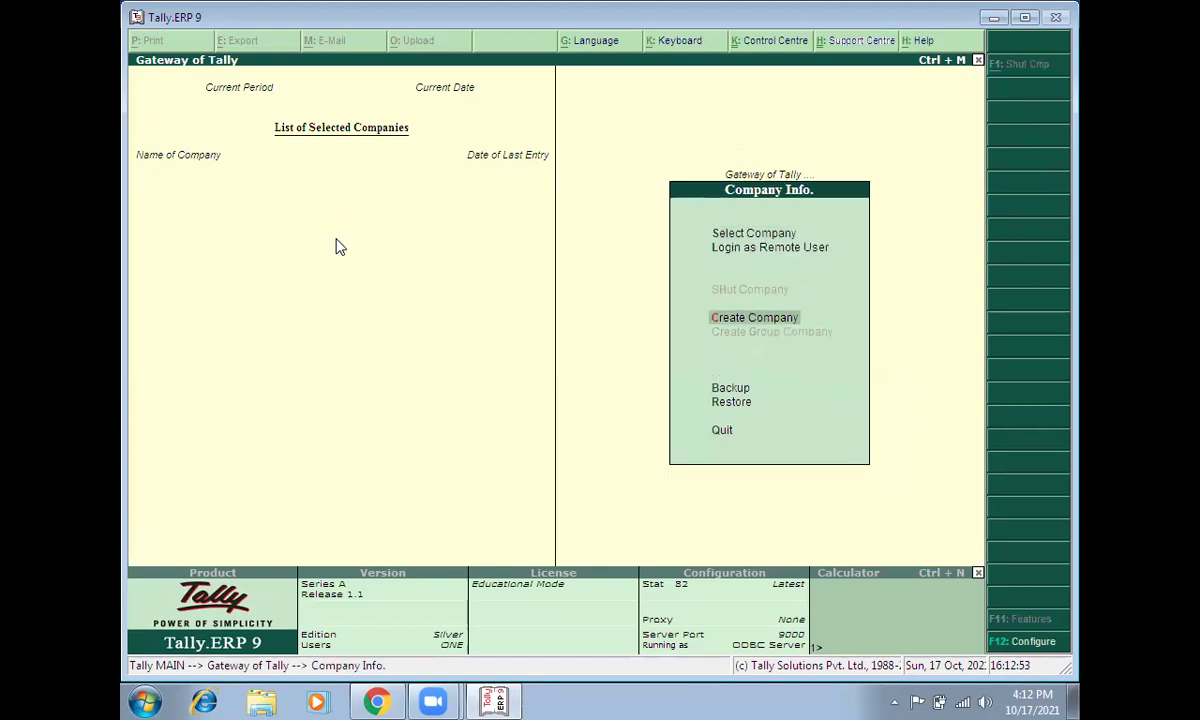
key(Return)
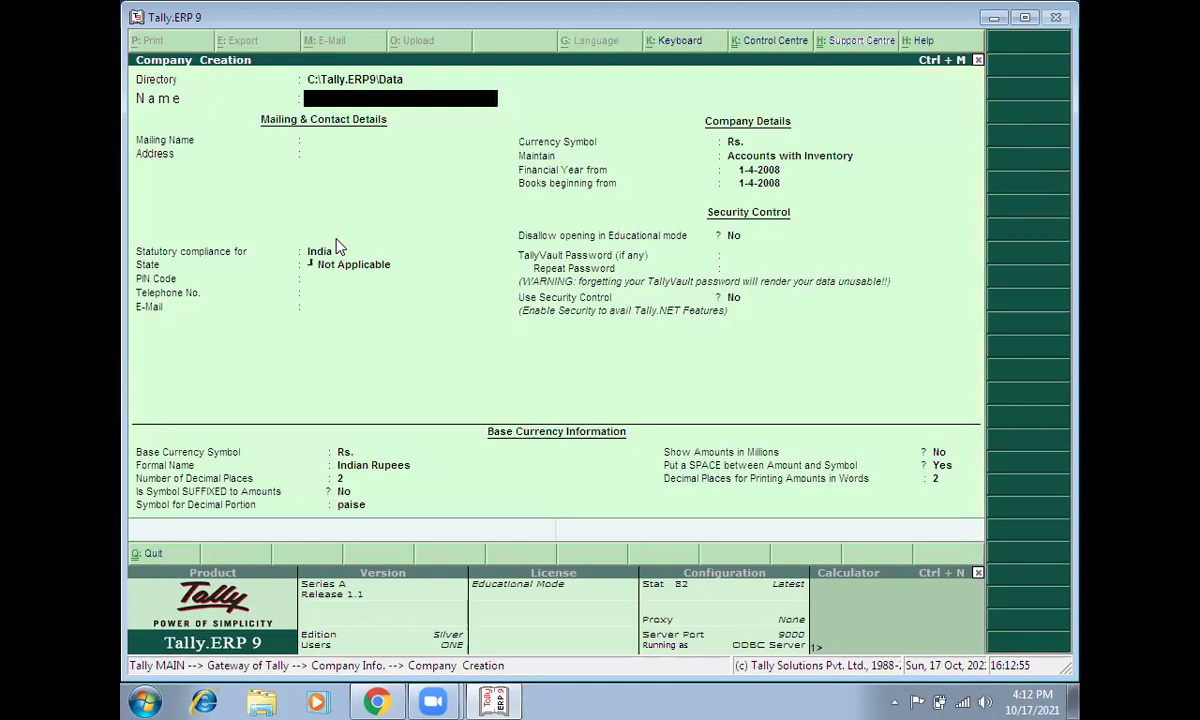
text(Fill)
key(BackSpace)
text(ter in t)
key(BackSpace)
text(Tally)
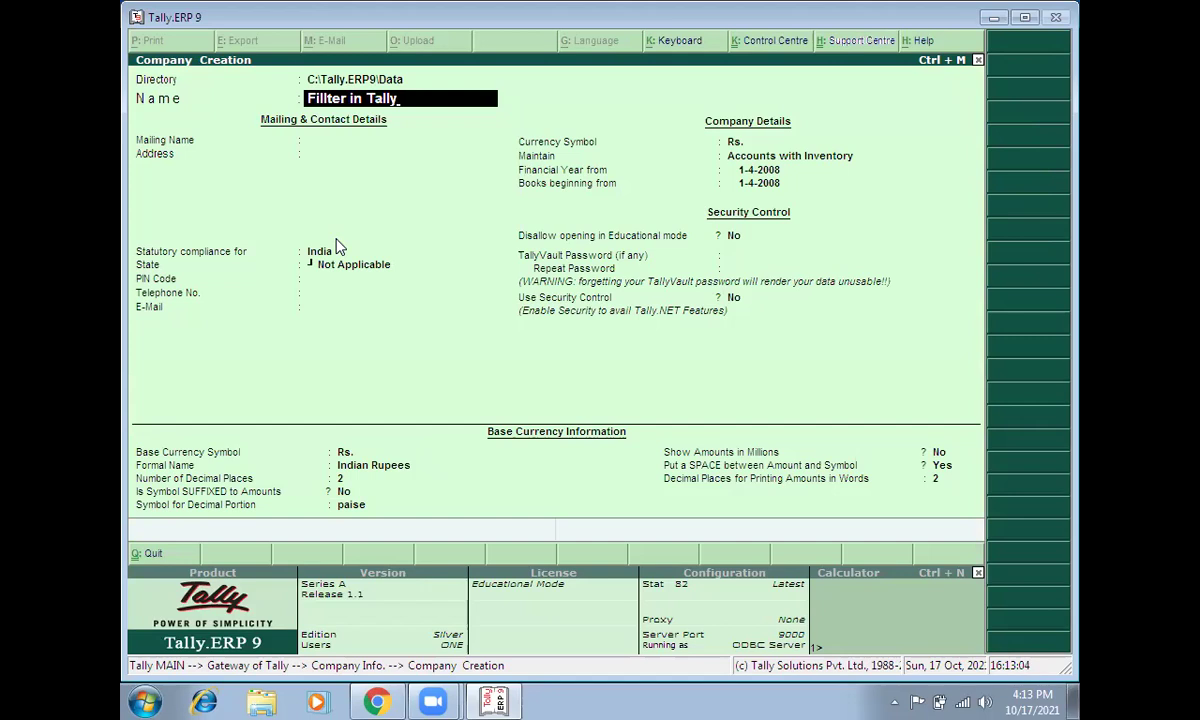
key(Return)
key(Return)
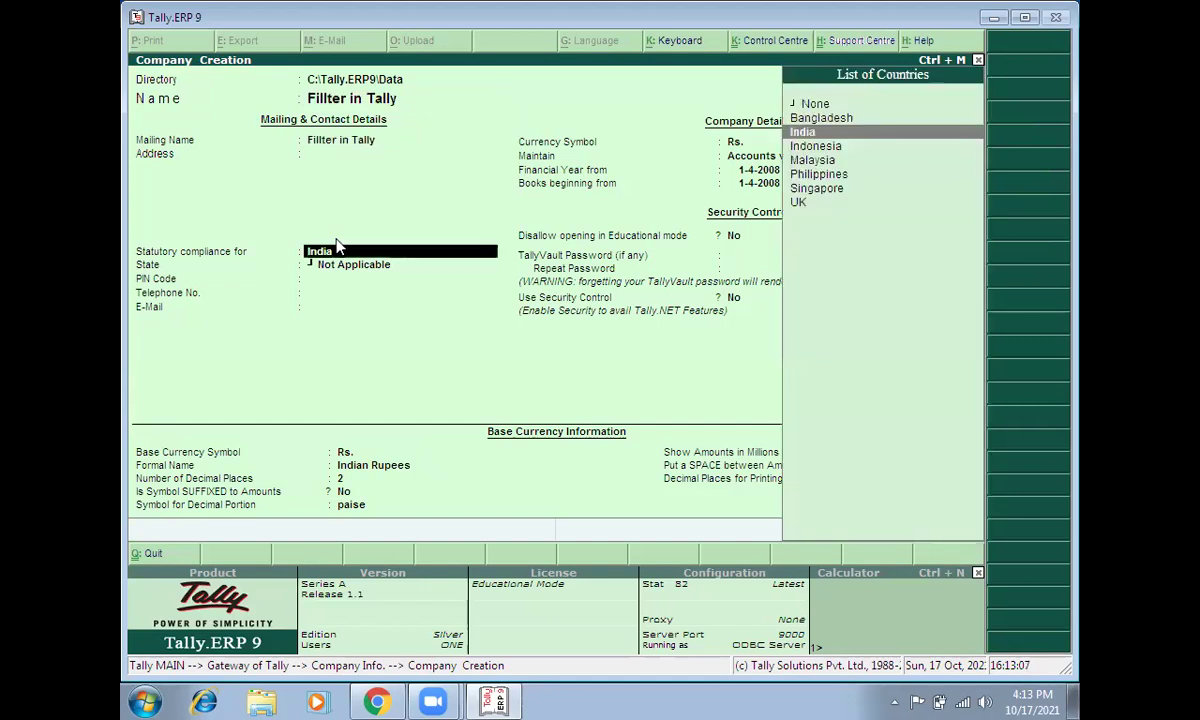
- Set the company's statutory compliance to India, its state to Maharashtra, and maintain accounts only
key(Return)
text(m)
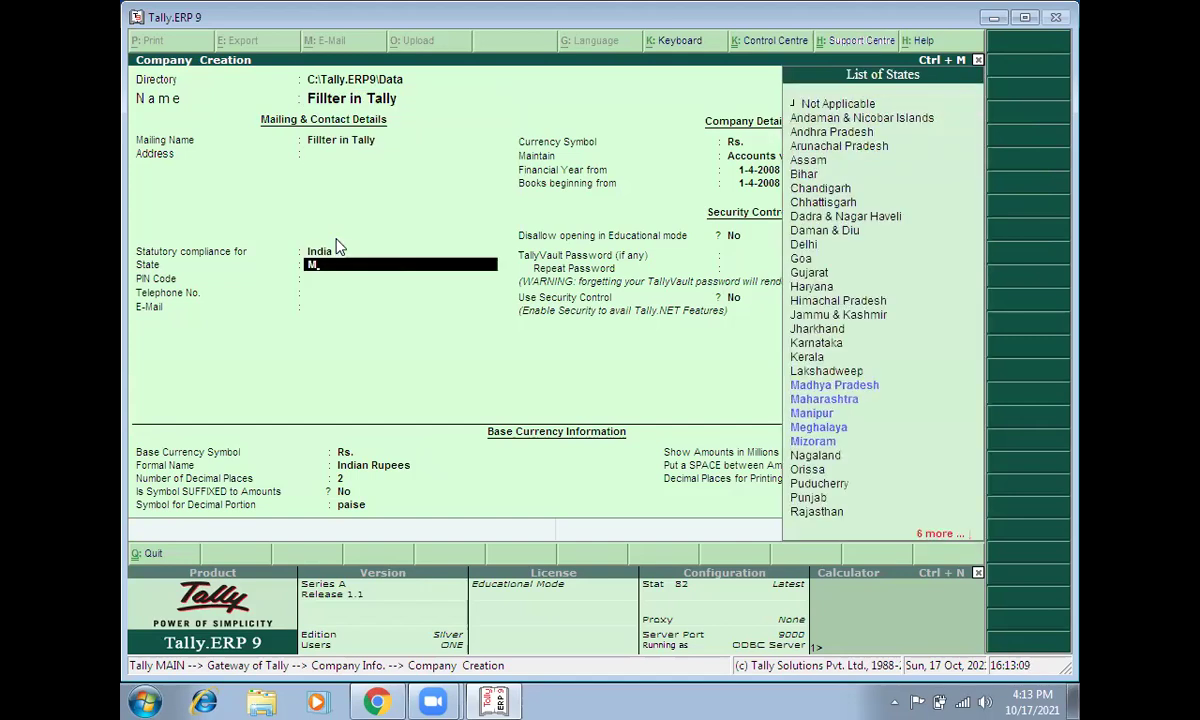
key(Down)
key(Return)
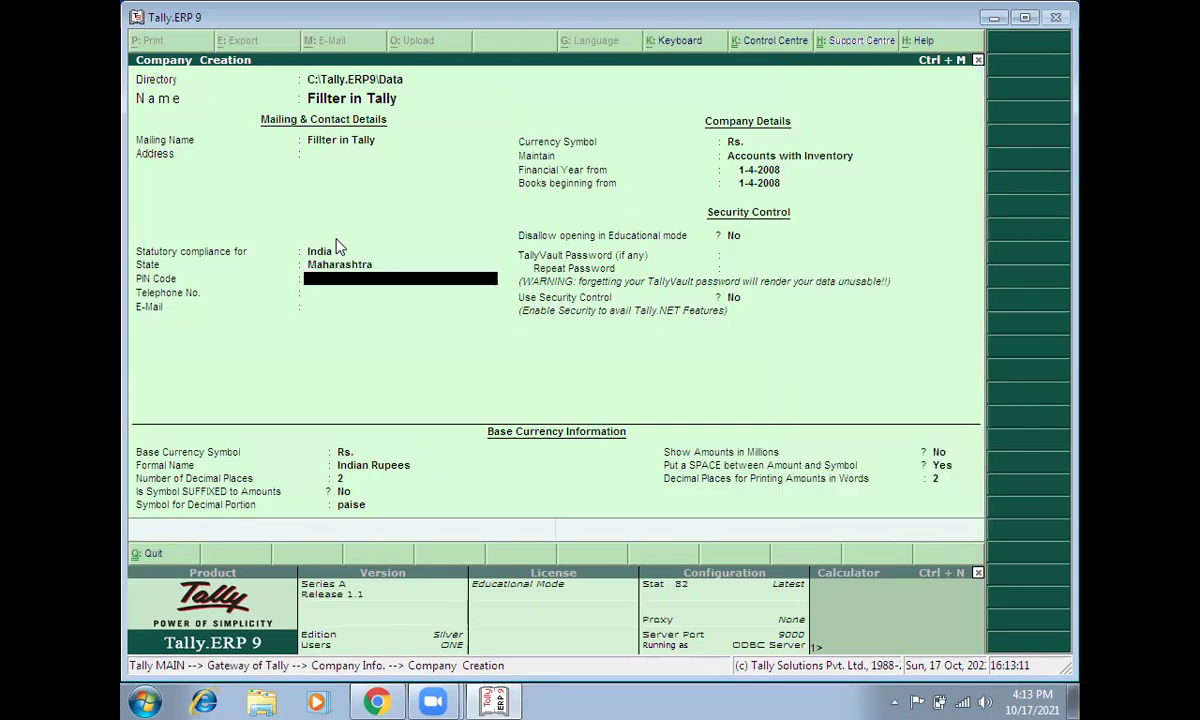
key(Return)
key(Return)
key(Return)
key(Return)
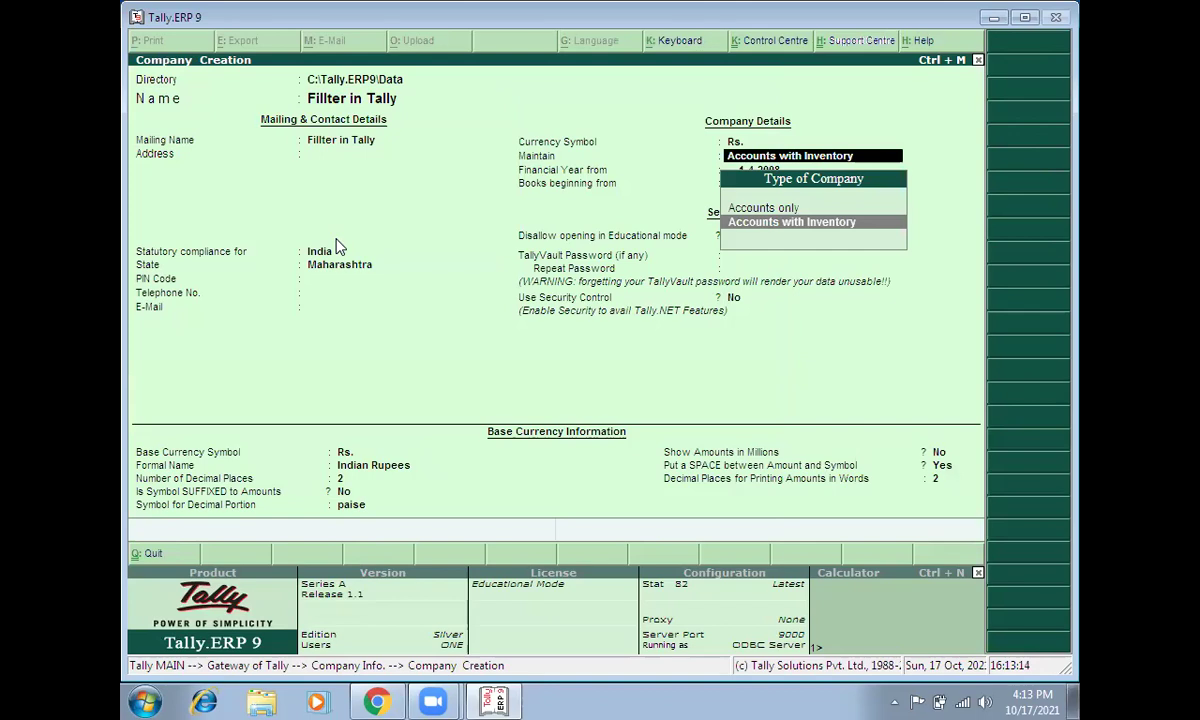
key(Up)
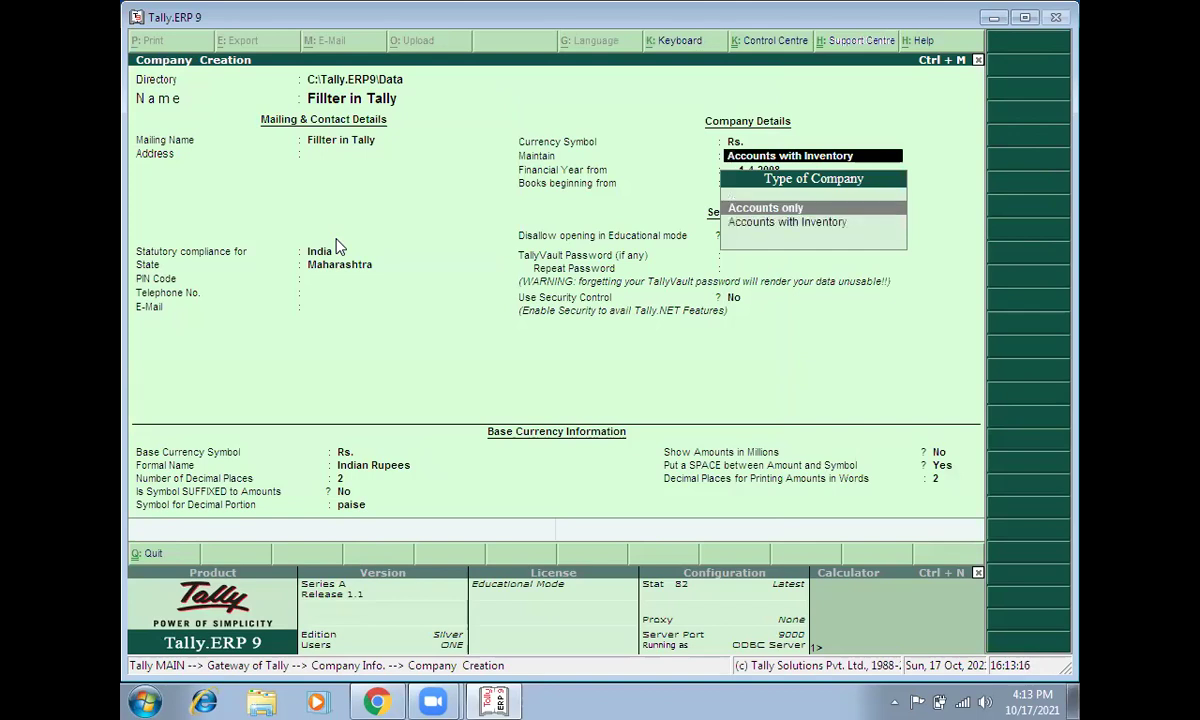
key(Return)
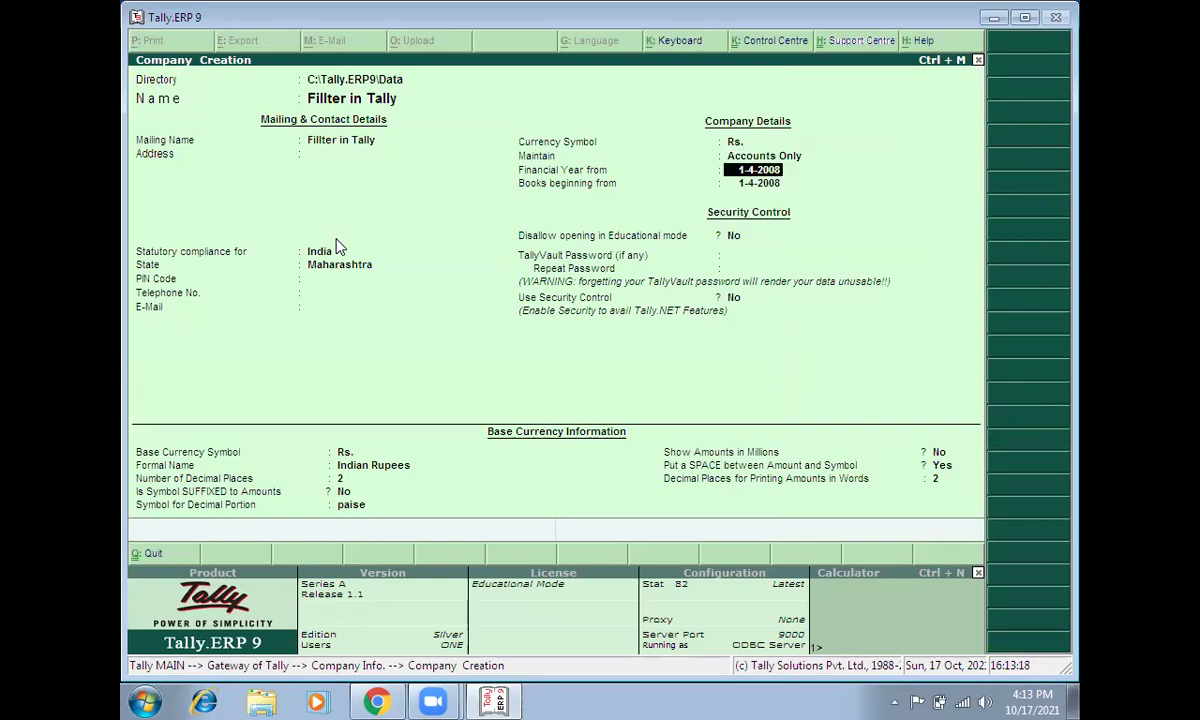
- Keep the default financial year, security and base currency settings, and save the new company
key(Return)
key(Return)
key(Return)
key(Return)
key(Return)
key(Return)
key(Return)
key(Return)
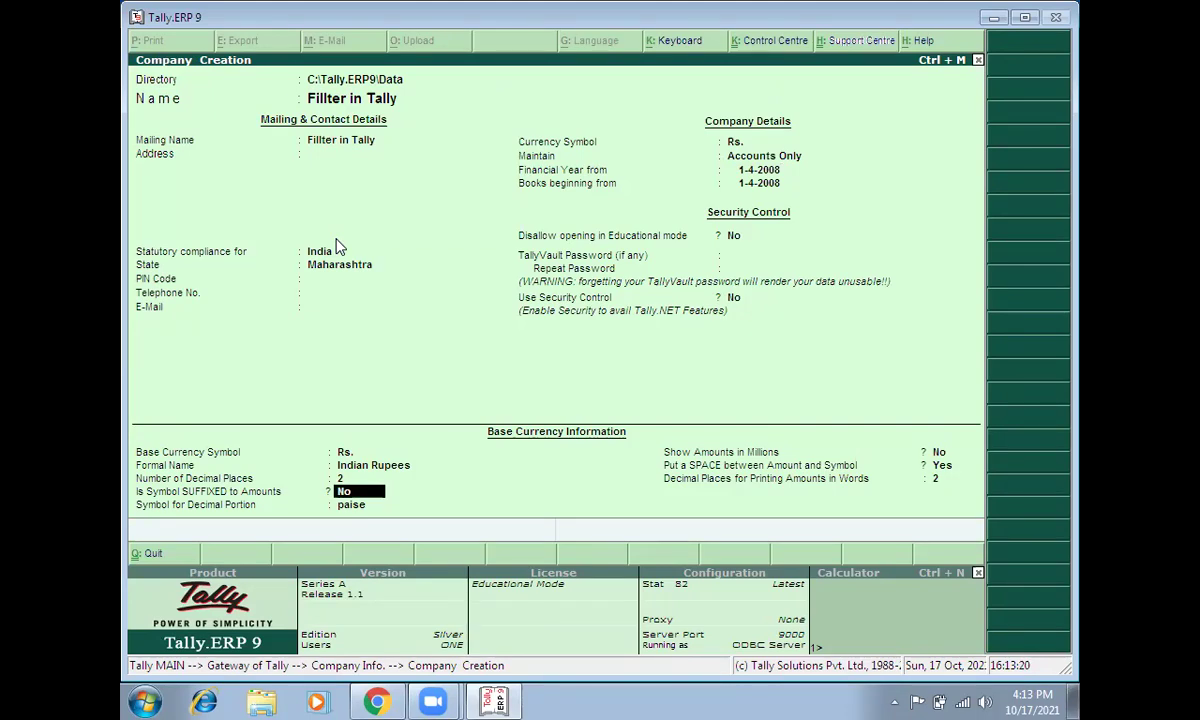
key(Return)
key(Return)
key(Return)
key(Return)
key(Return)
key(Return)
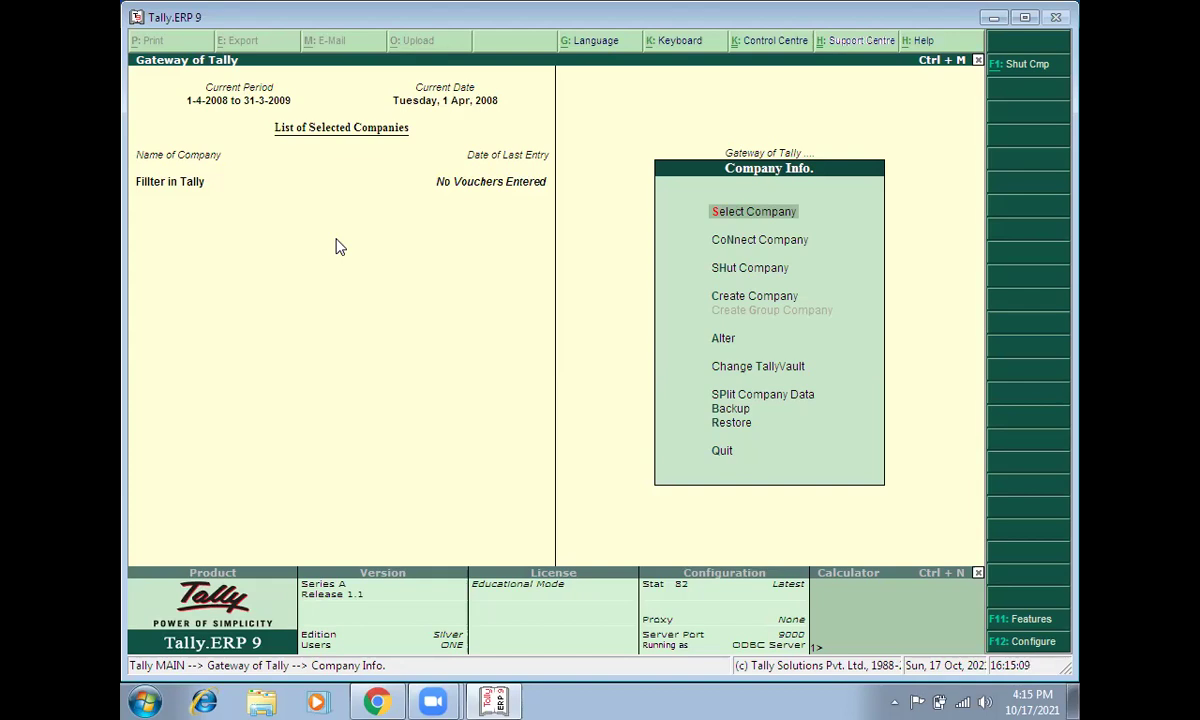
- Leave the company information area and open the list of single ledgers for alteration
key(Escape)
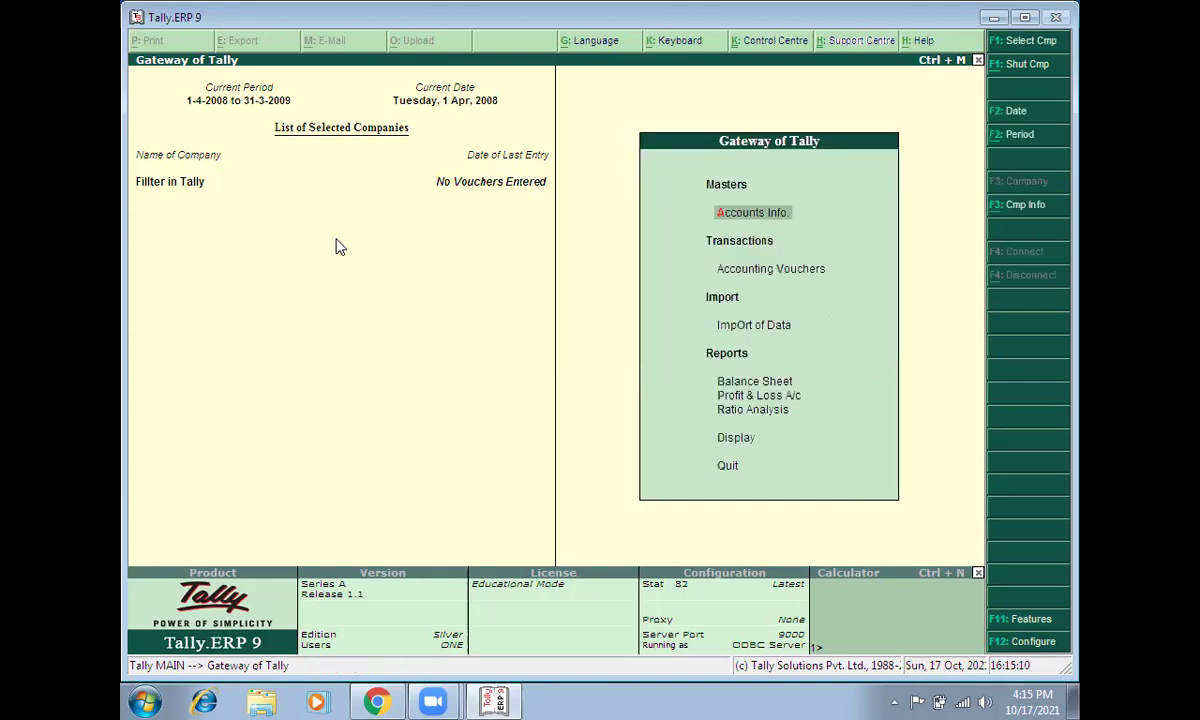
key(Down)
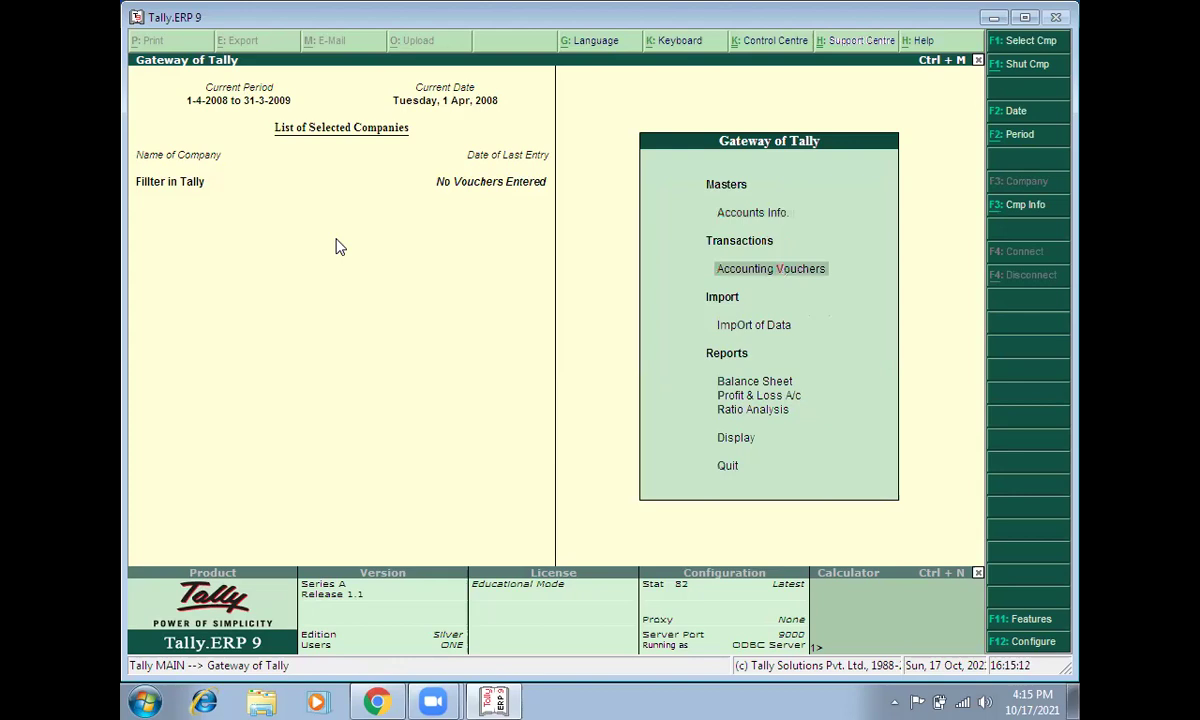
key(a)
key(Down)
key(Return)
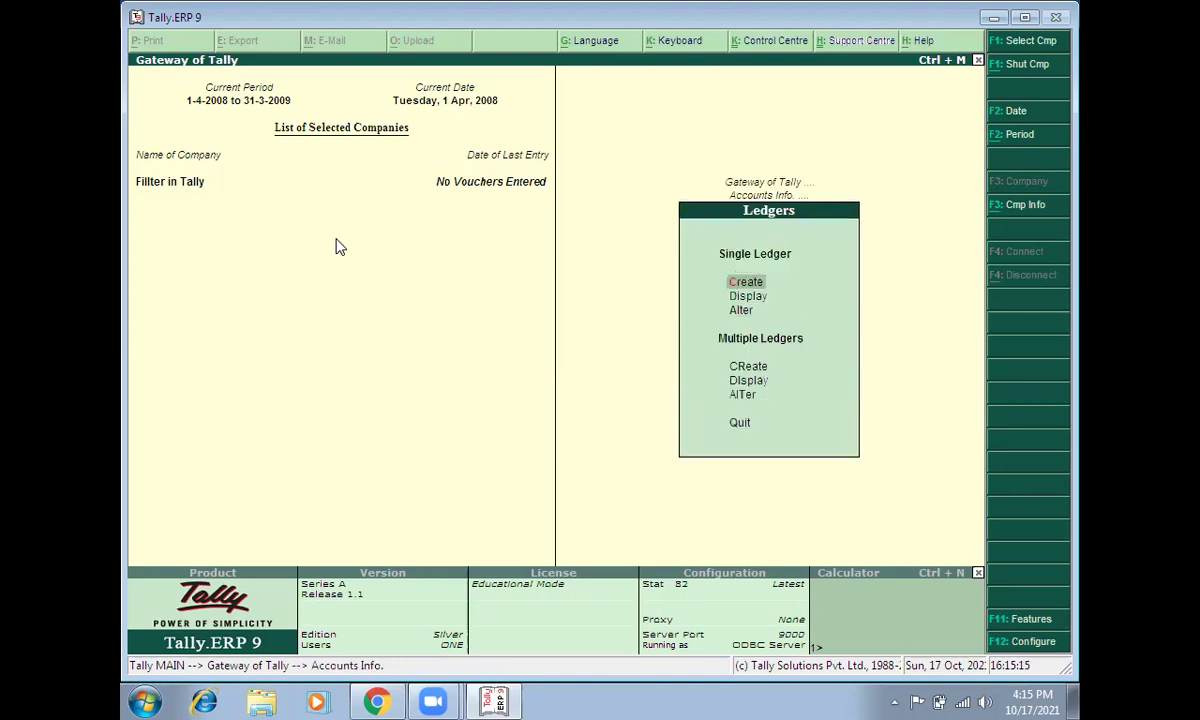
key(Return)
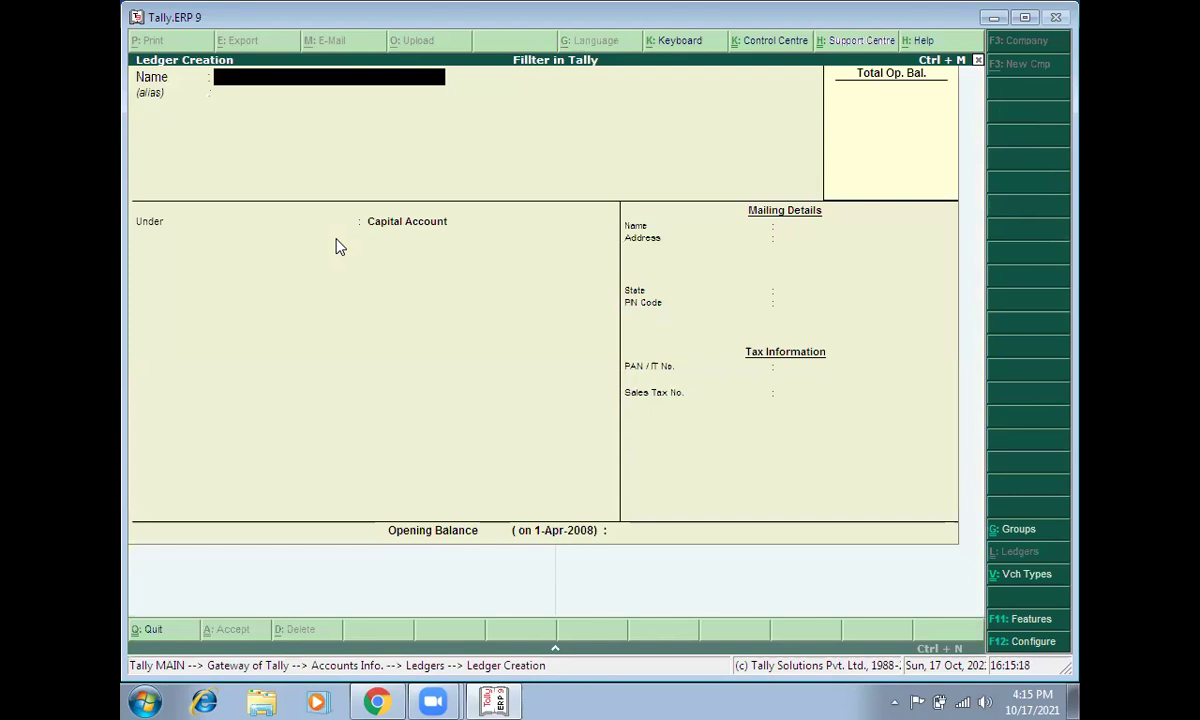
key(Escape)
key(Down)
key(Down)
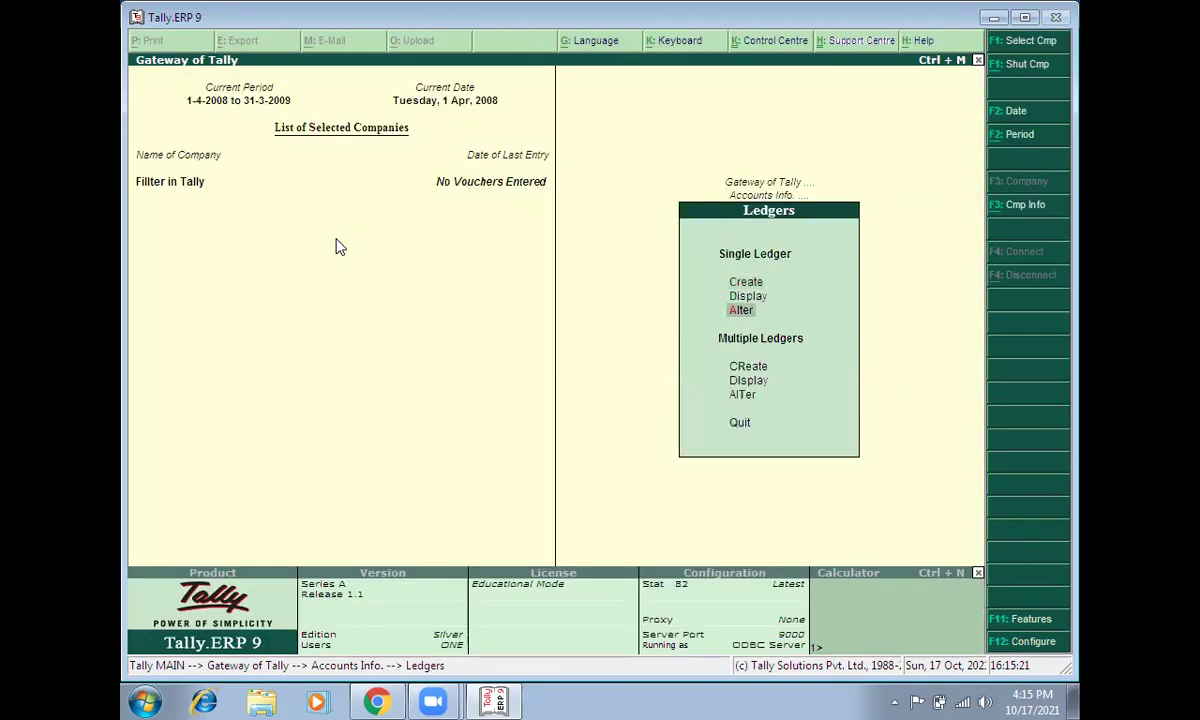
key(Return)
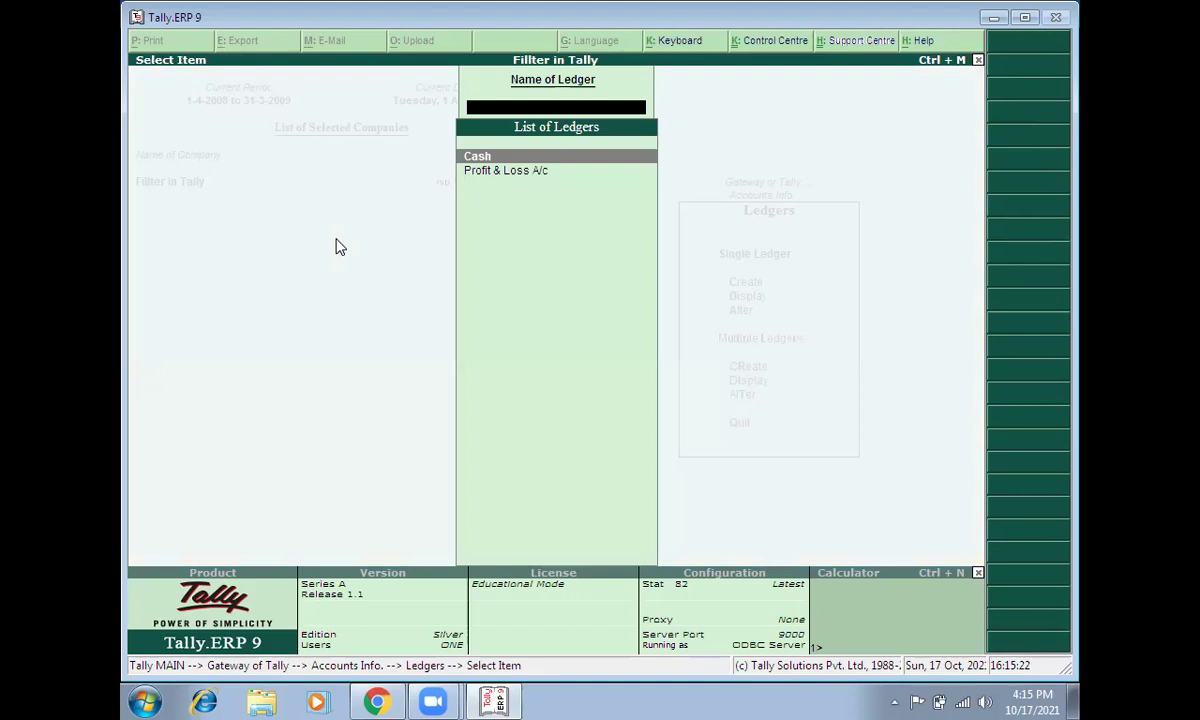
- Set the Cash ledger's opening balance to 500,000, save it and return to the Gateway of Tally
key(Return)
key(Return)
key(Return)
key(Return)
key(Return)
key(Return)
key(Return)
key(Return)
key(Return)
key(Return)
text(500,000.00 Dr)
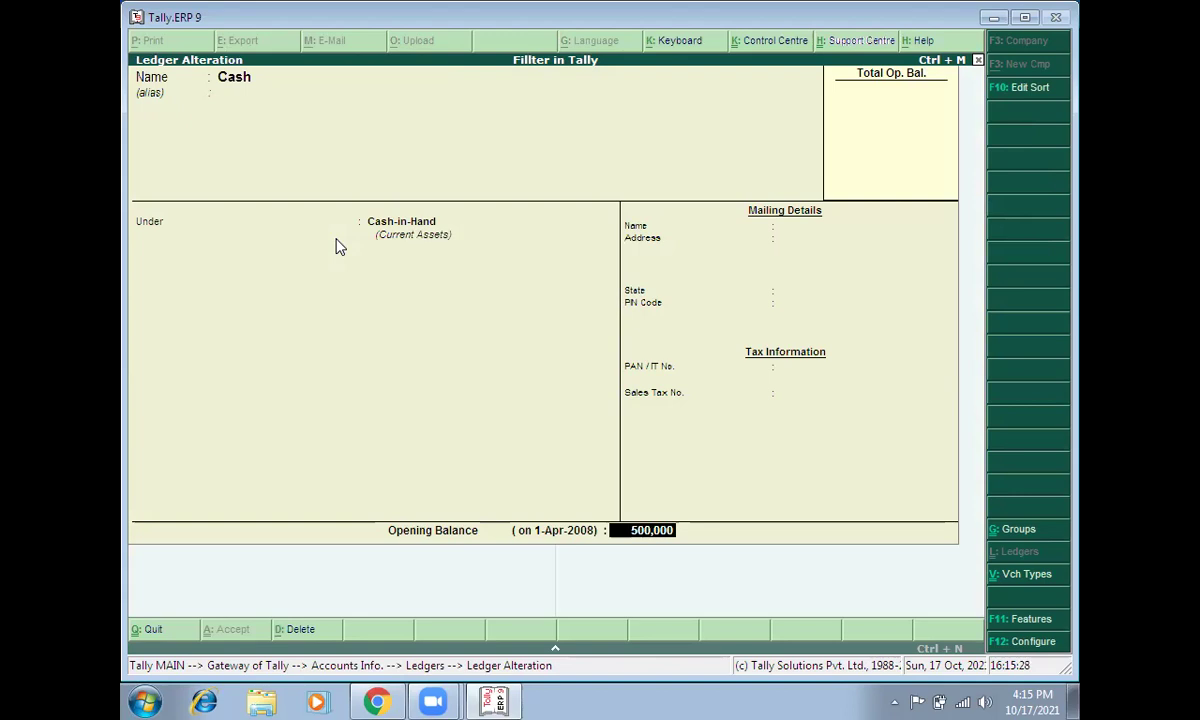
key(Return)
key(Return)
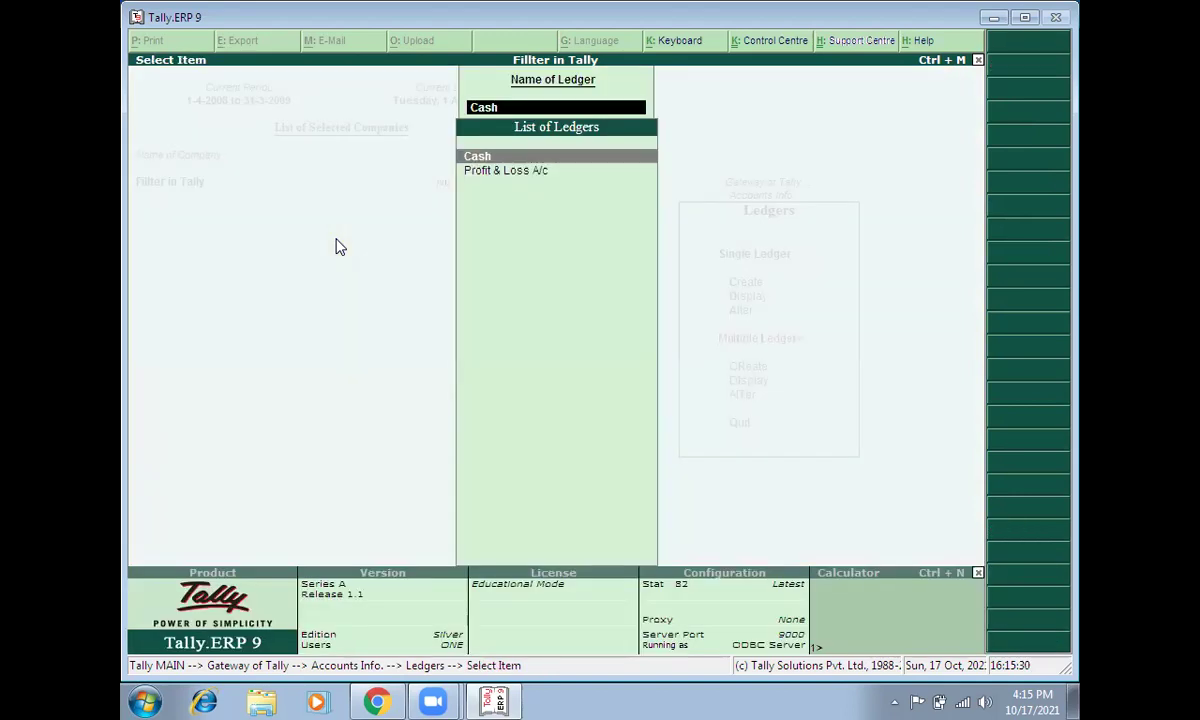
key(Escape)
key(Escape)
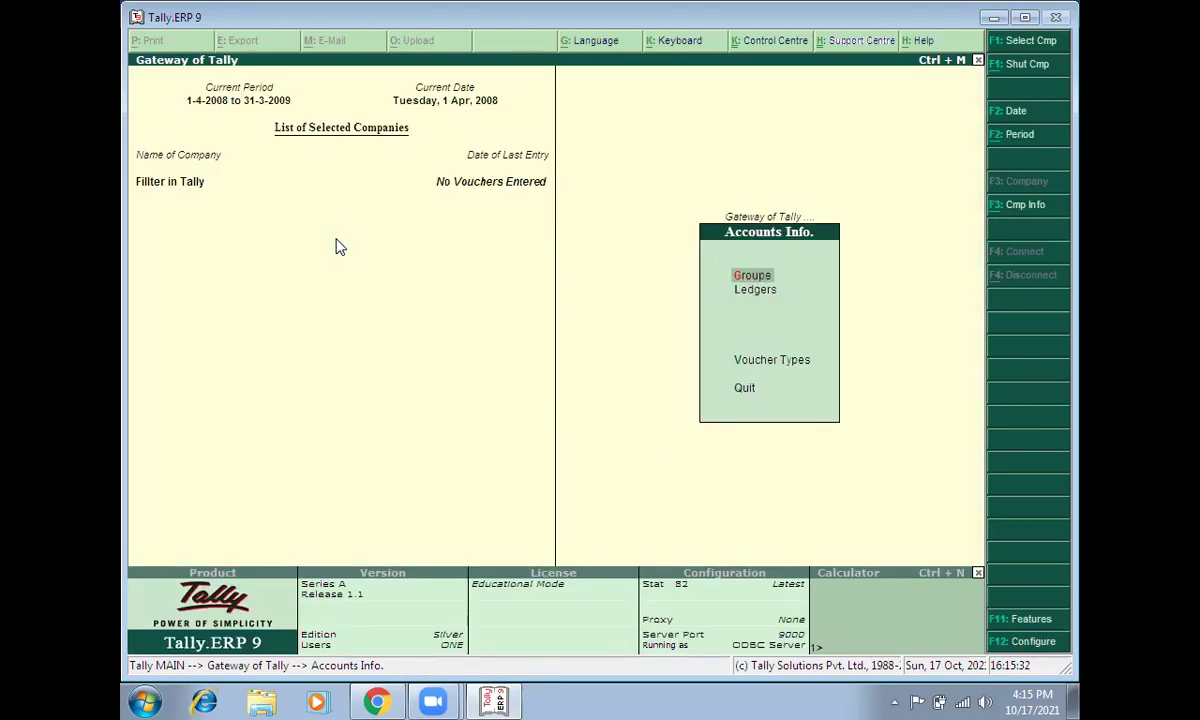
key(Escape)
- Start a payment voucher and create a debit ledger named Machiney under Fixed Assets
key(Down)
key(Return)
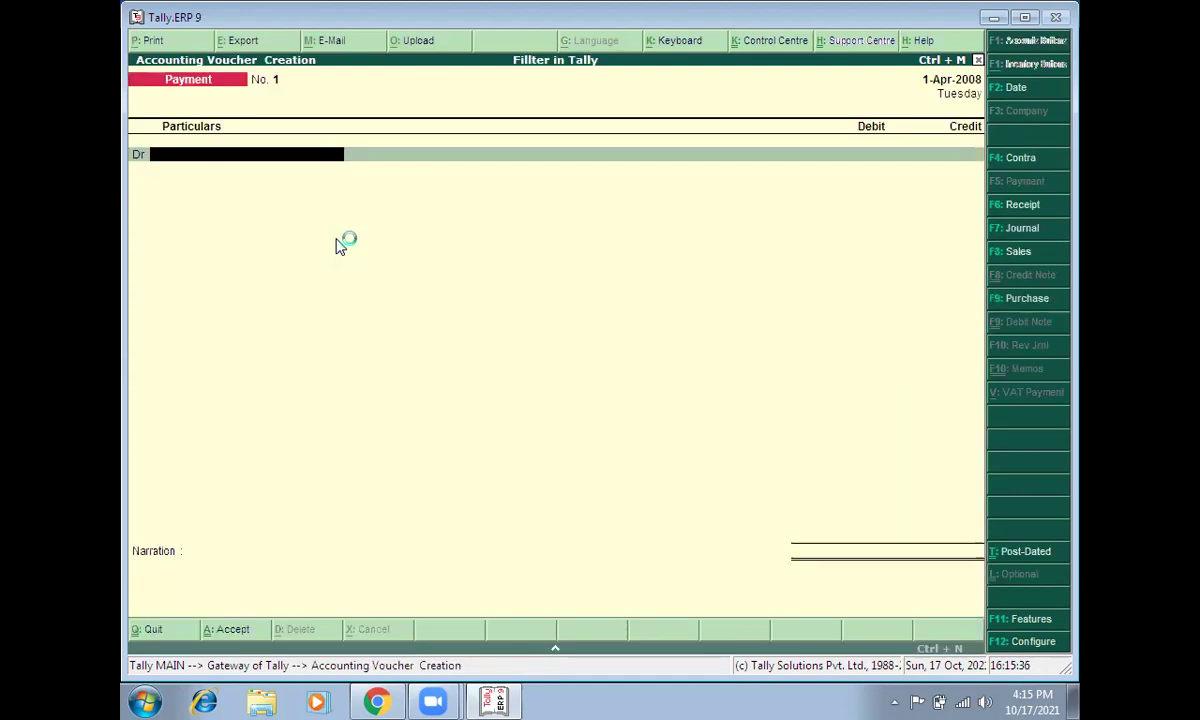
text(Ma)
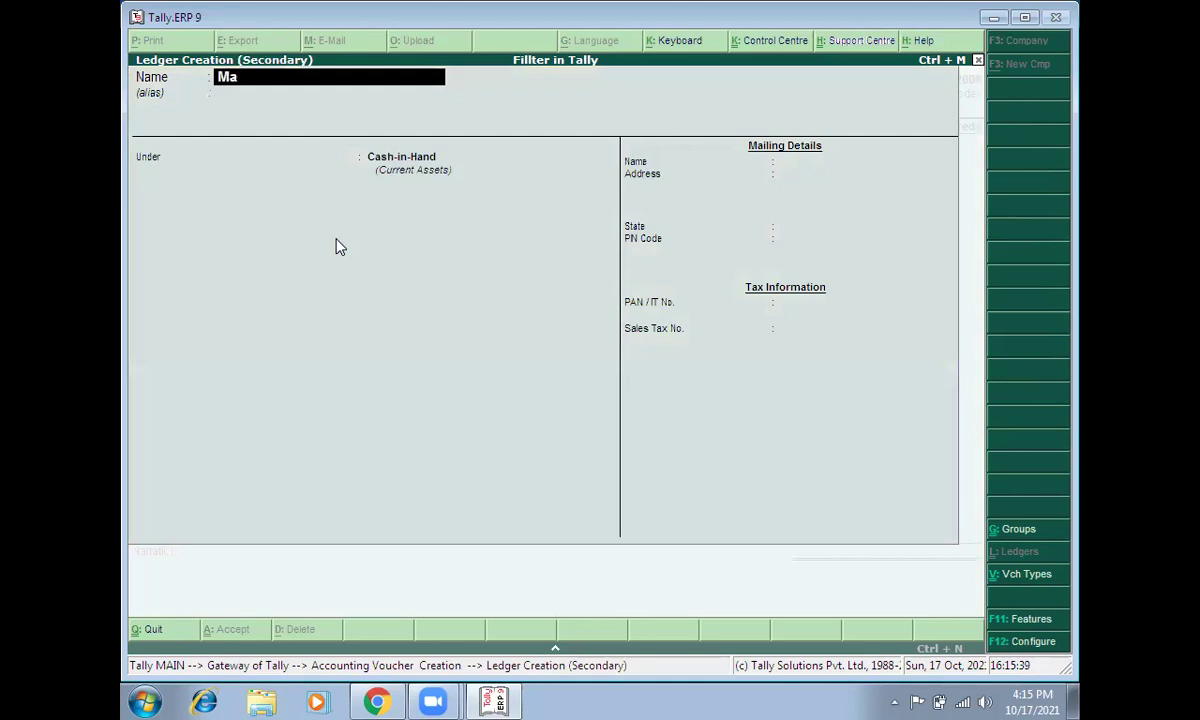
text(chiney)
key(Return)
text(F)
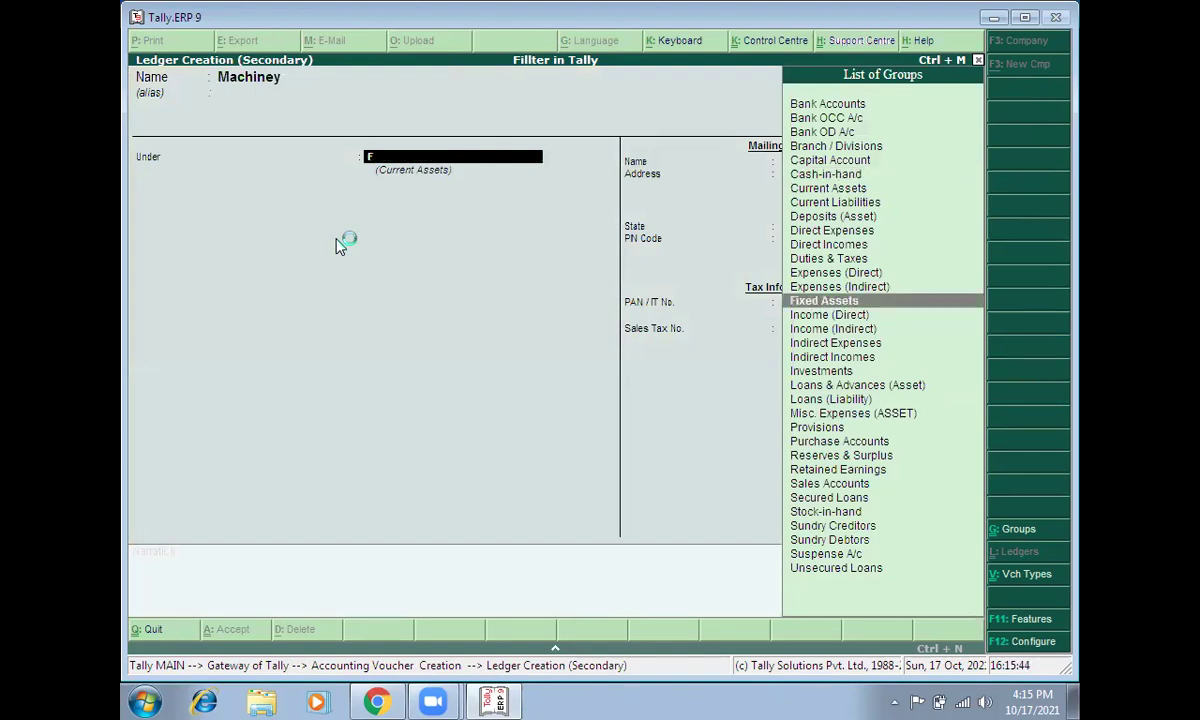
key(Return)
key(ctrl+a)
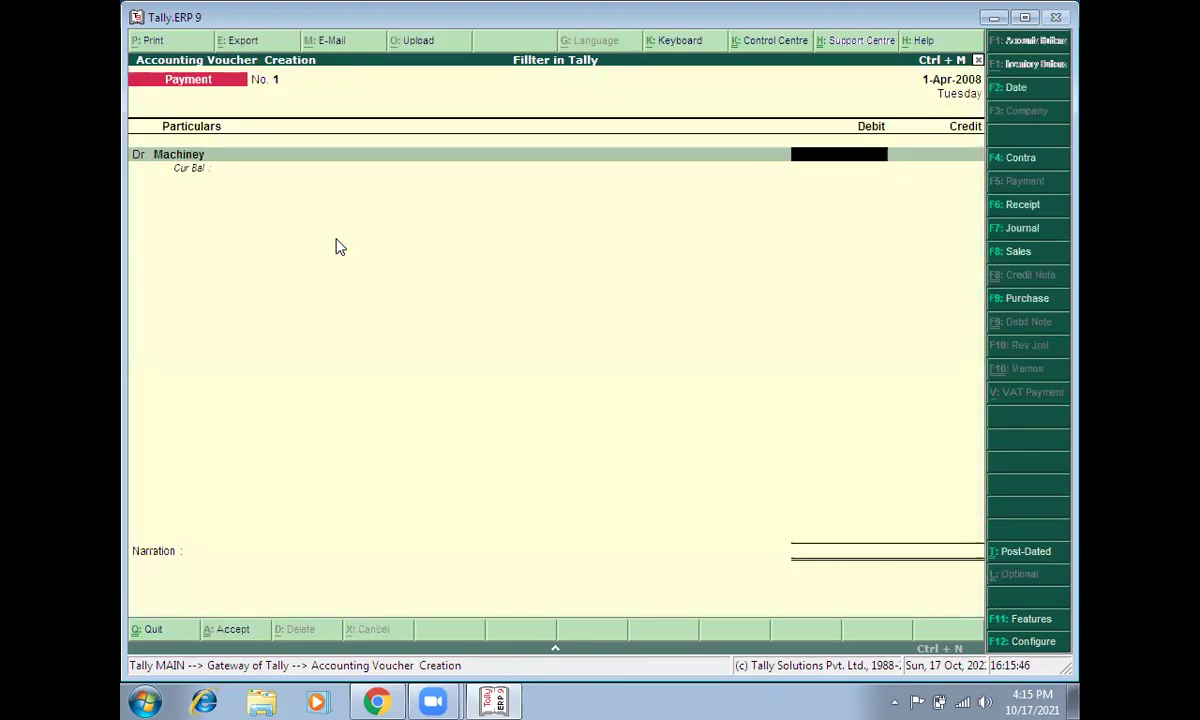
- Debit Machiney 5,000, credit Cash for the same amount and save the payment voucher without a narration
text(5,000)
key(Return)
key(Return)
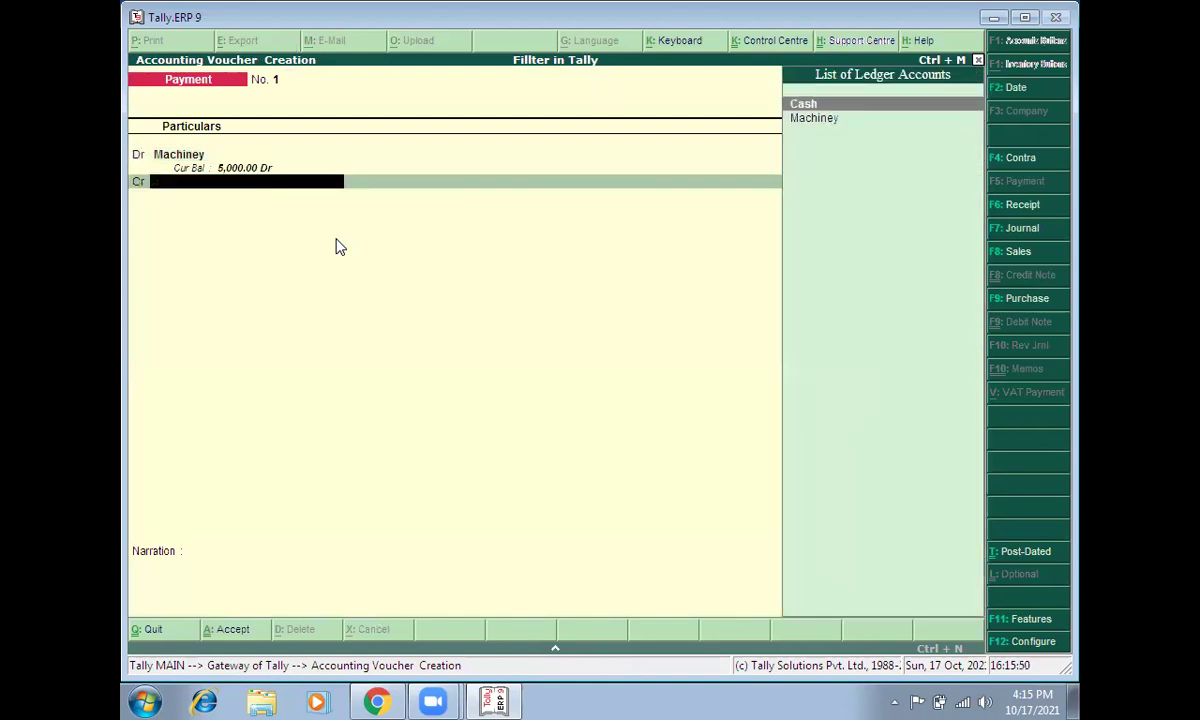
key(Return)
key(Return)
key(Return)
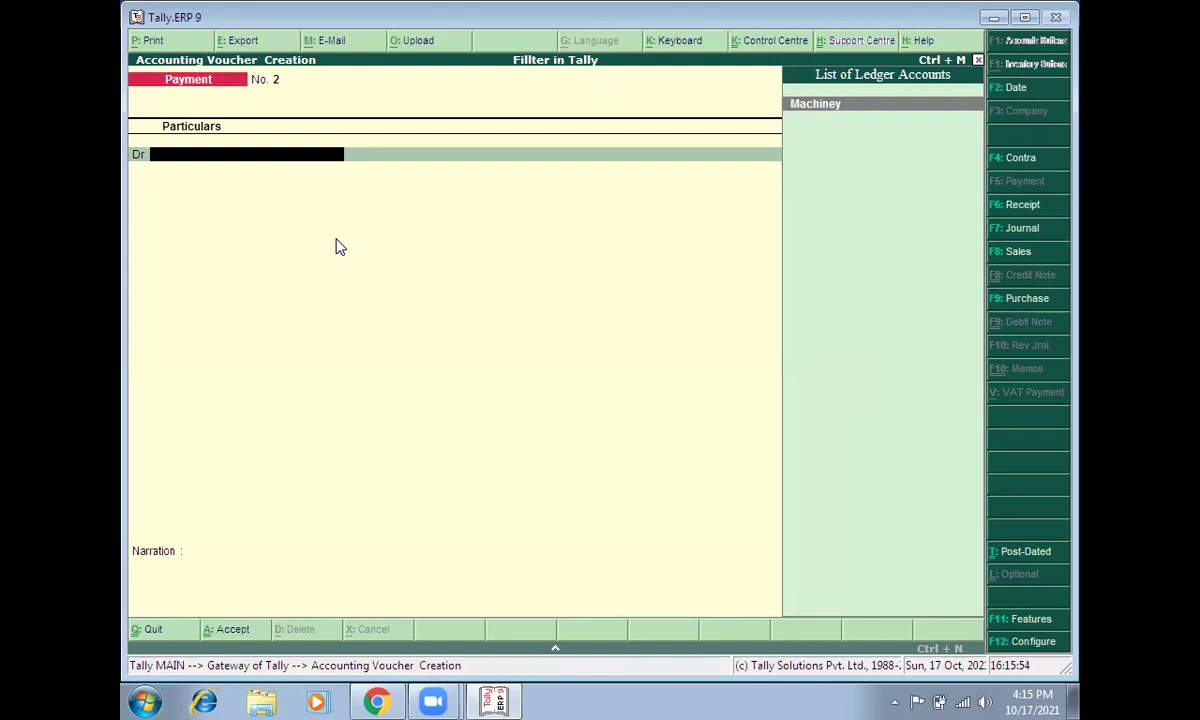
- Create a debit ledger named Furniture under Fixed Assets for the second payment voucher
key(alt+c)
text(Furniture)
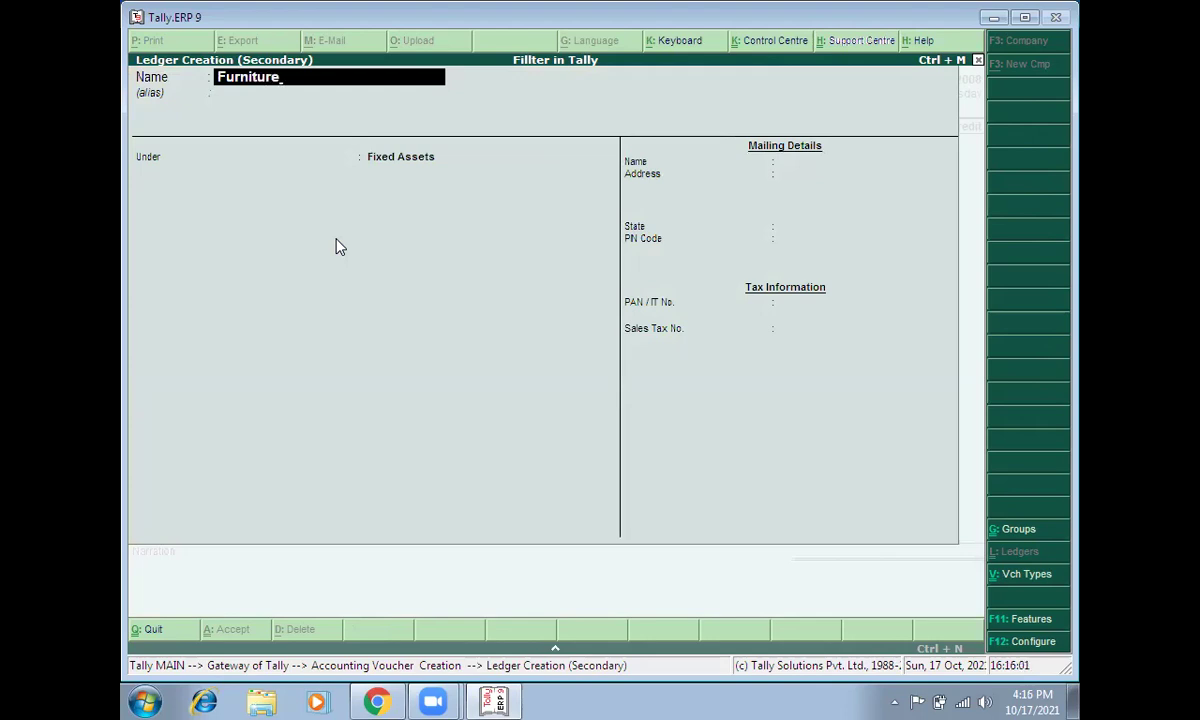
key(BackSpace)
text(ure)
key(Return)
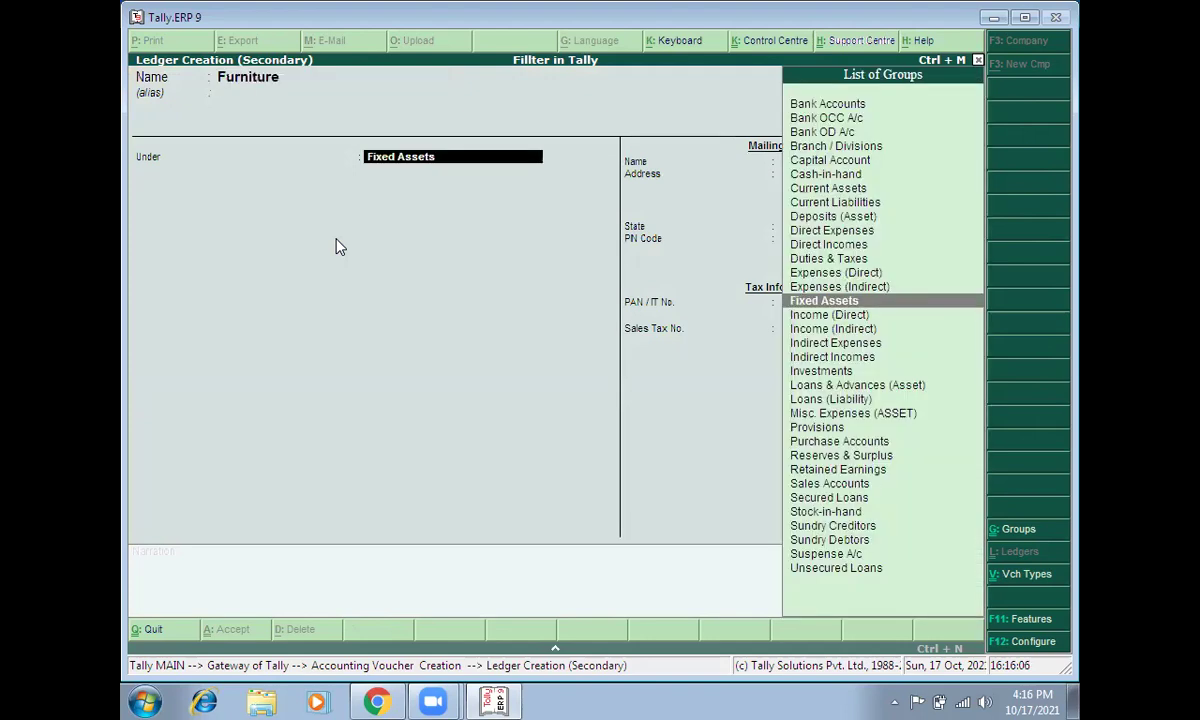
key(ctrl+a)
- Debit Furniture 8,000, credit Cash for the same amount and save the second payment voucher without a narration
text(8000)
key(Return)
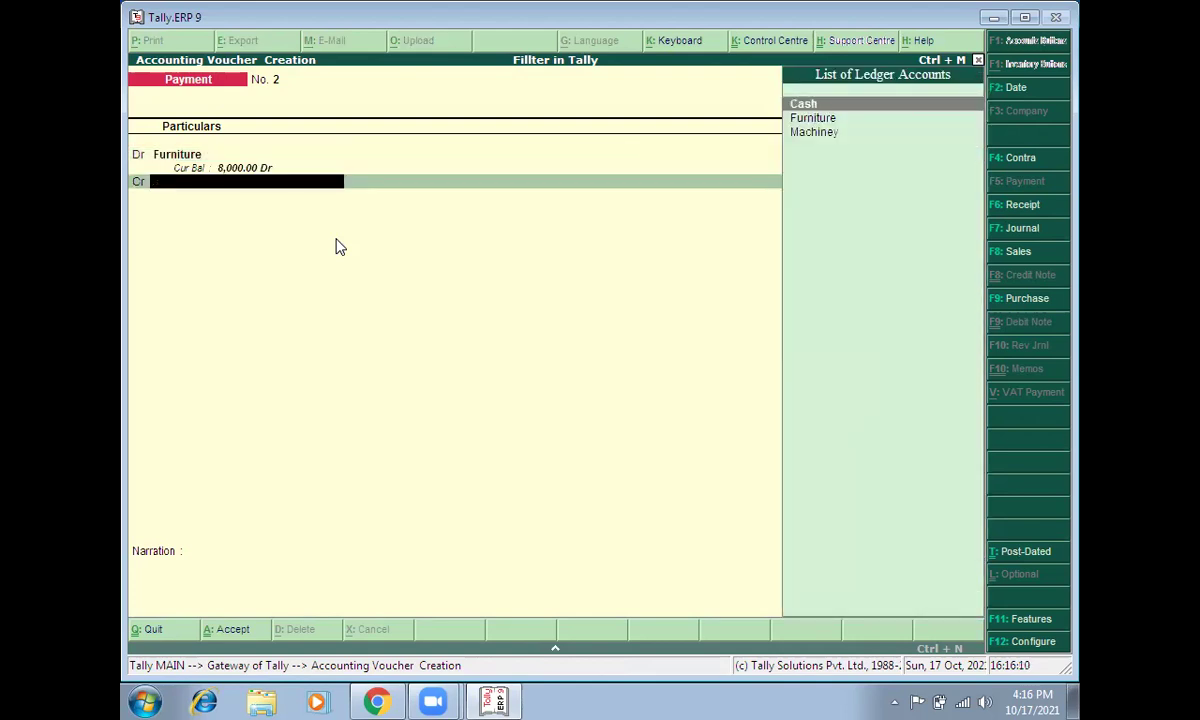
key(Return)
key(Return)
key(Return)
key(Return)
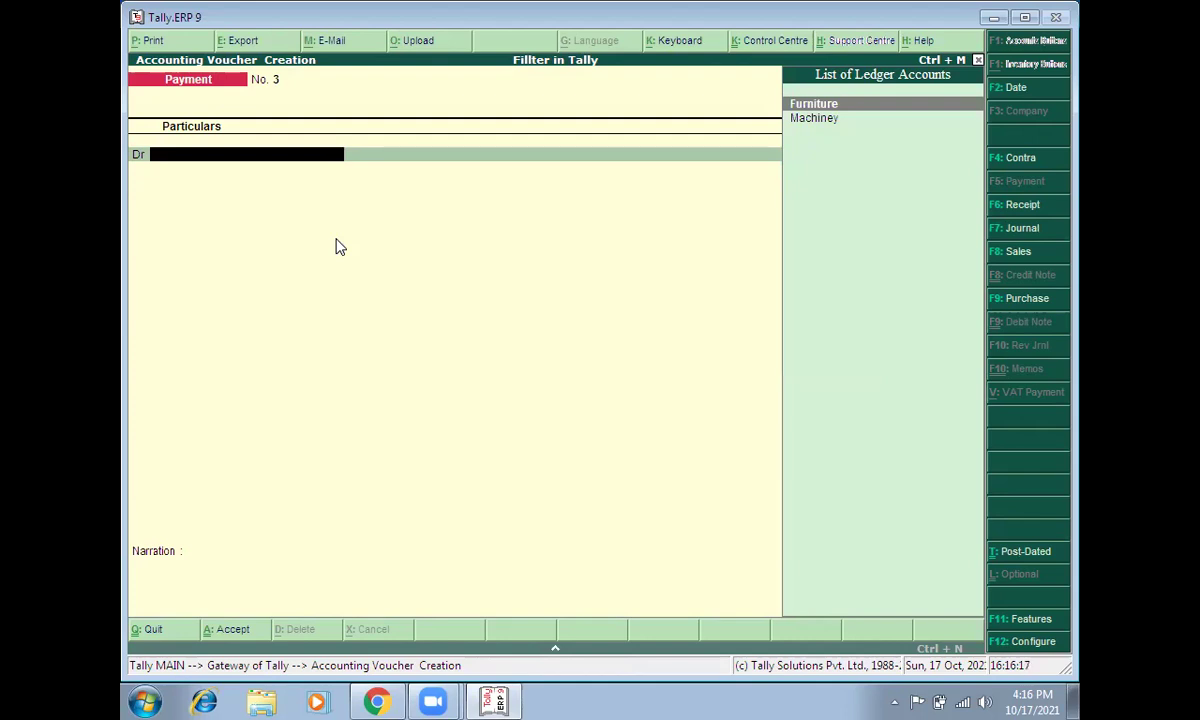
- Start a purchase voucher with reference 2 and credit Cash 2,000
key(F8)
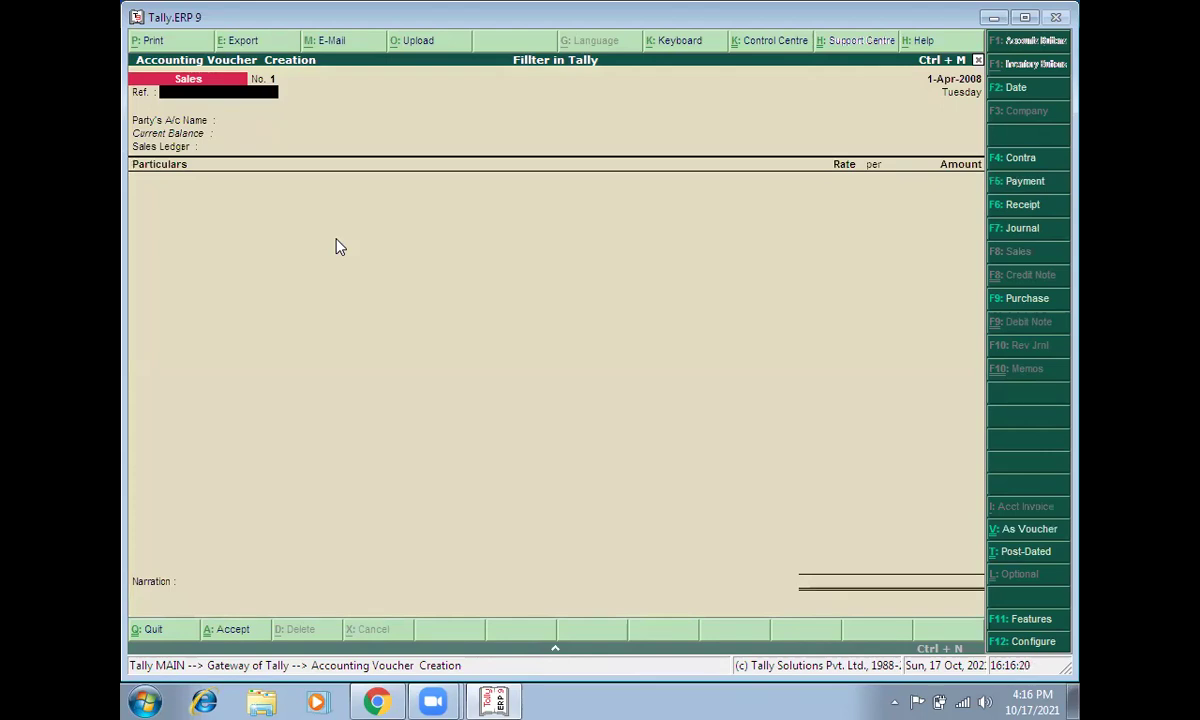
key(F9)
text(2)
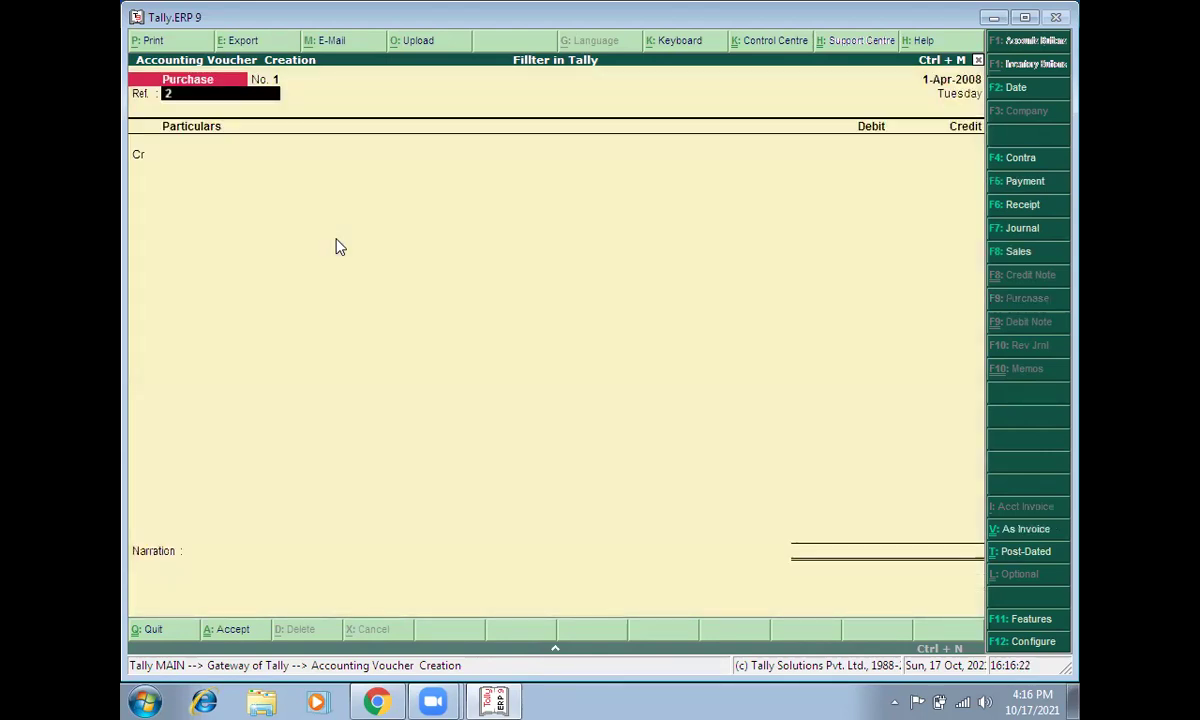
key(Return)
key(Return)
text(2000)
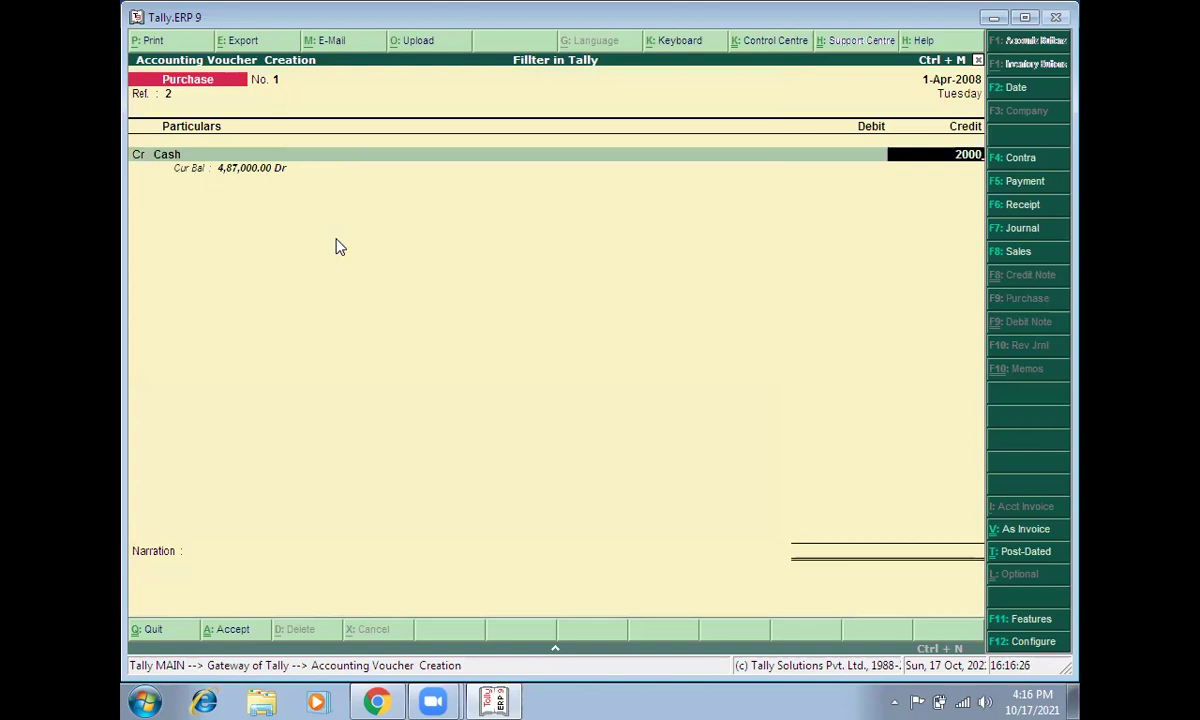
key(Return)
- Create a ledger named Purchase A/c under Purchase Accounts and save the purchase voucher with it debited 2,000
key(alt+c)
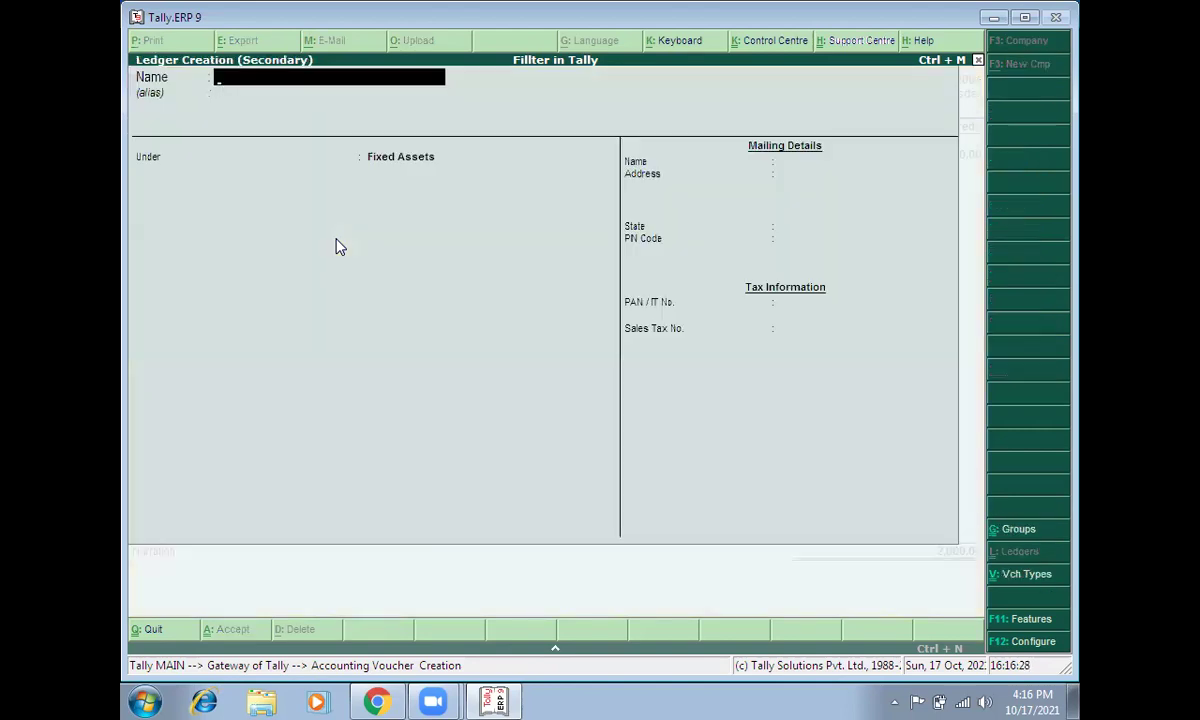
text(Purch)
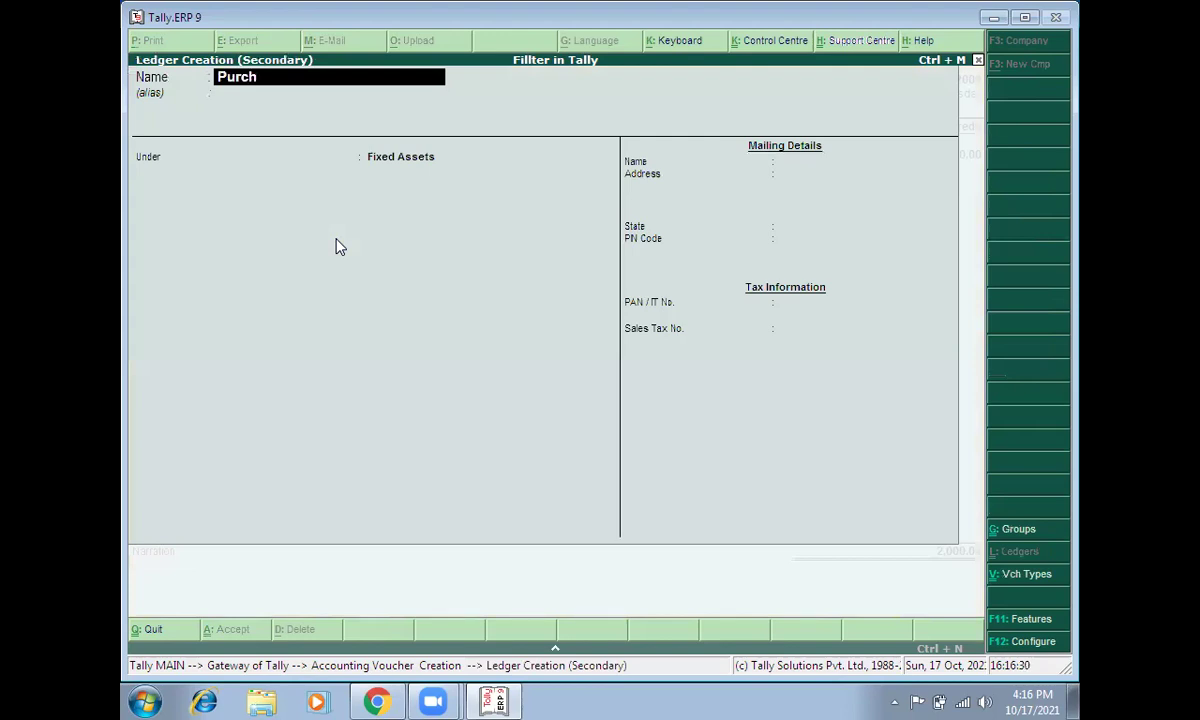
text(ase a/c)
key(Return)
text(P)
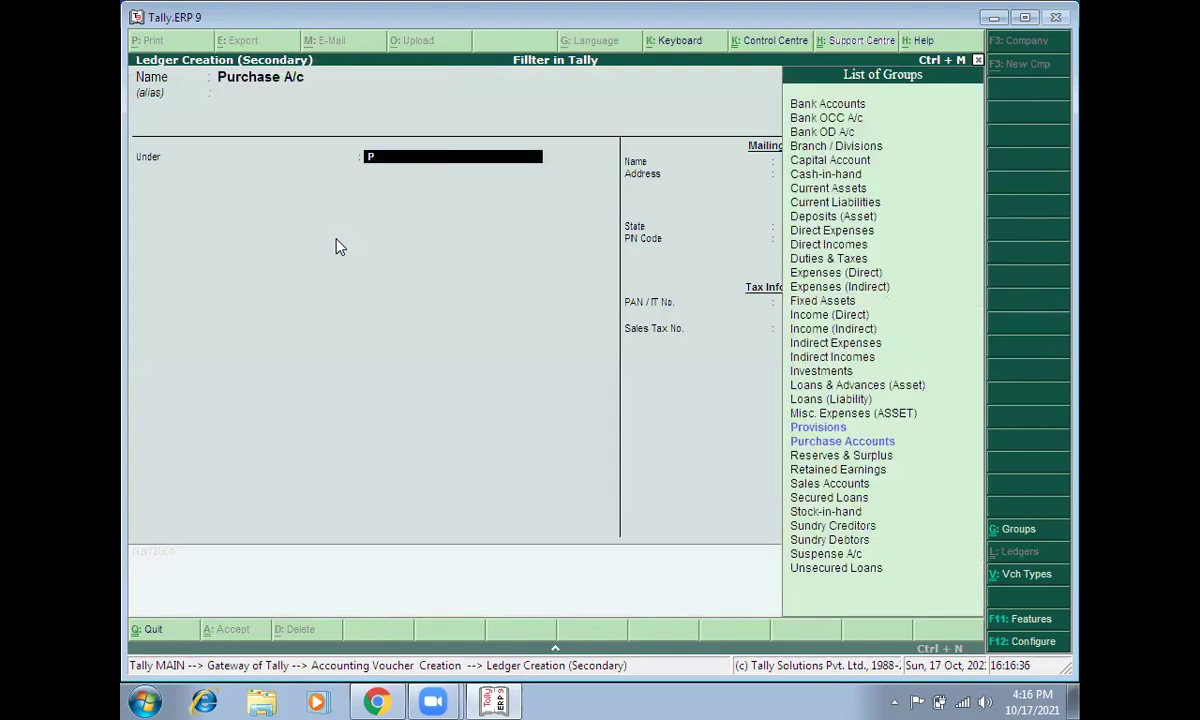
key(Return)
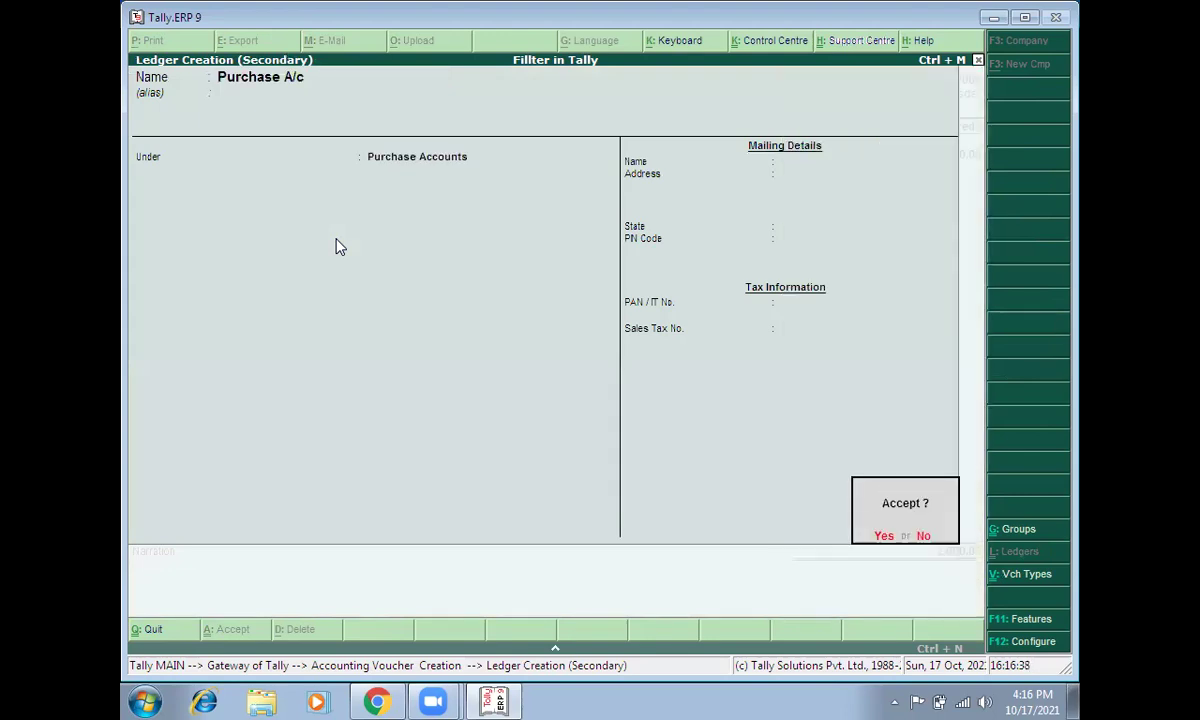
key(Return)
key(Return)
- Give the second purchase voucher reference 2 and start a credit ledger in the supplier's name under Sundry Creditors
text(2)
key(Return)
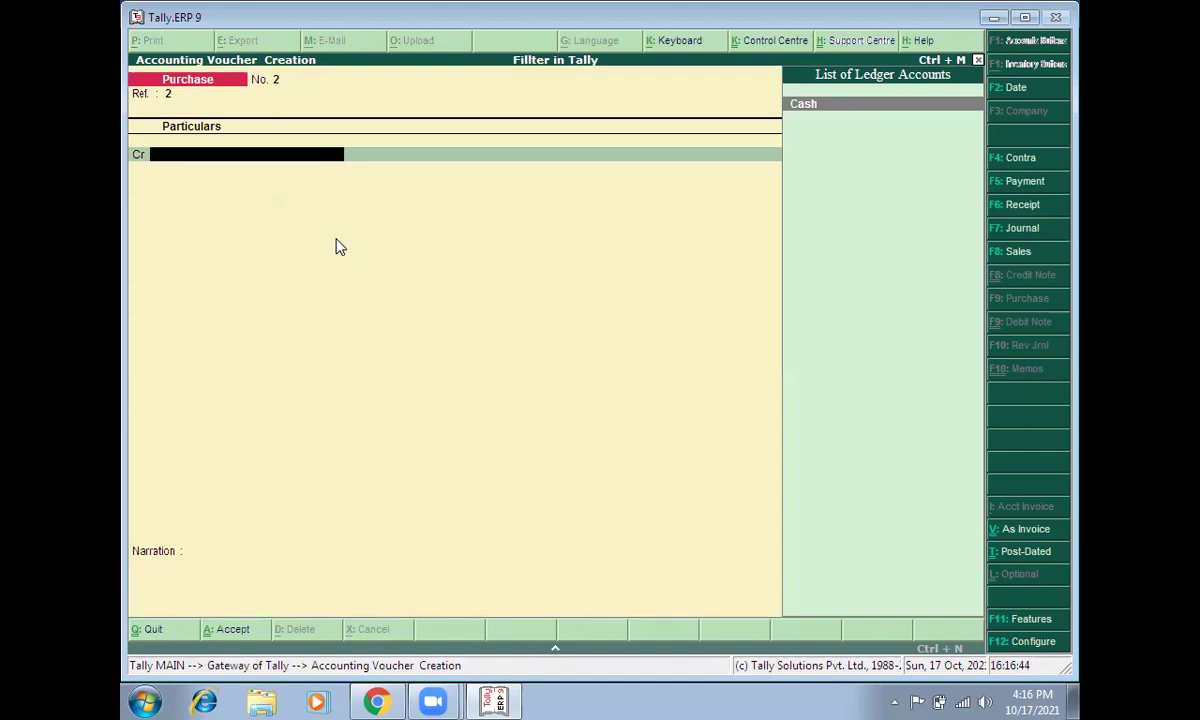
key(alt+c)
text(M)
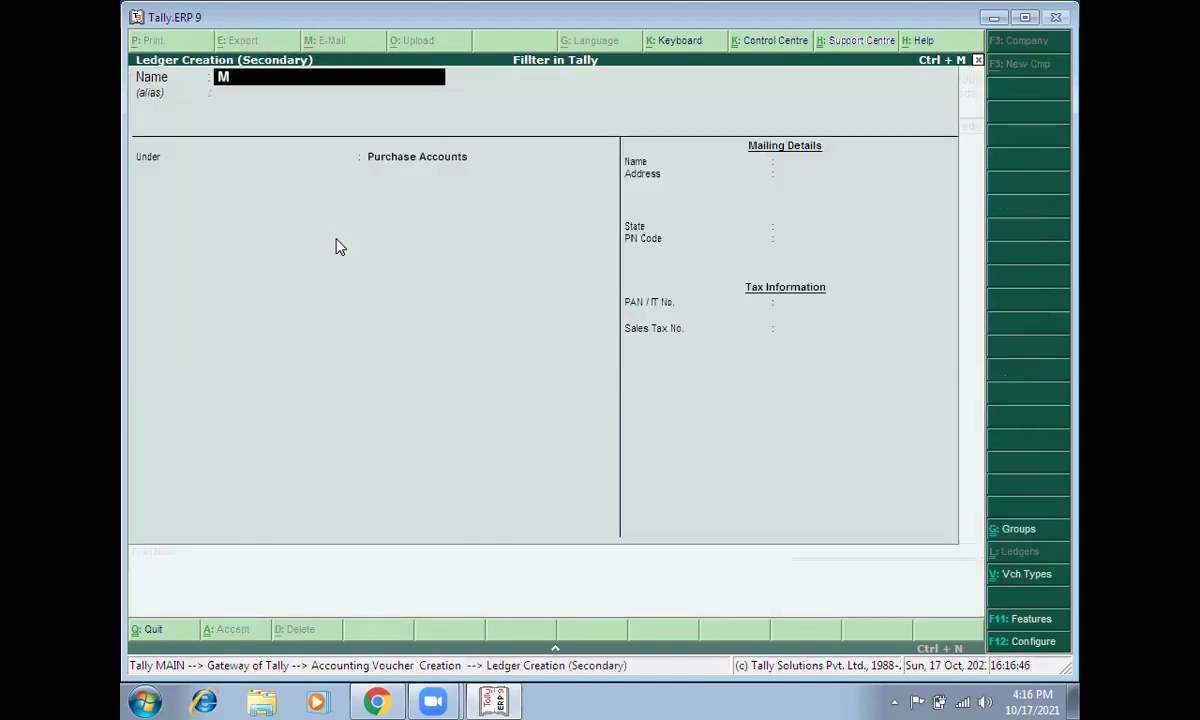
text(r Arvind)
key(Return)
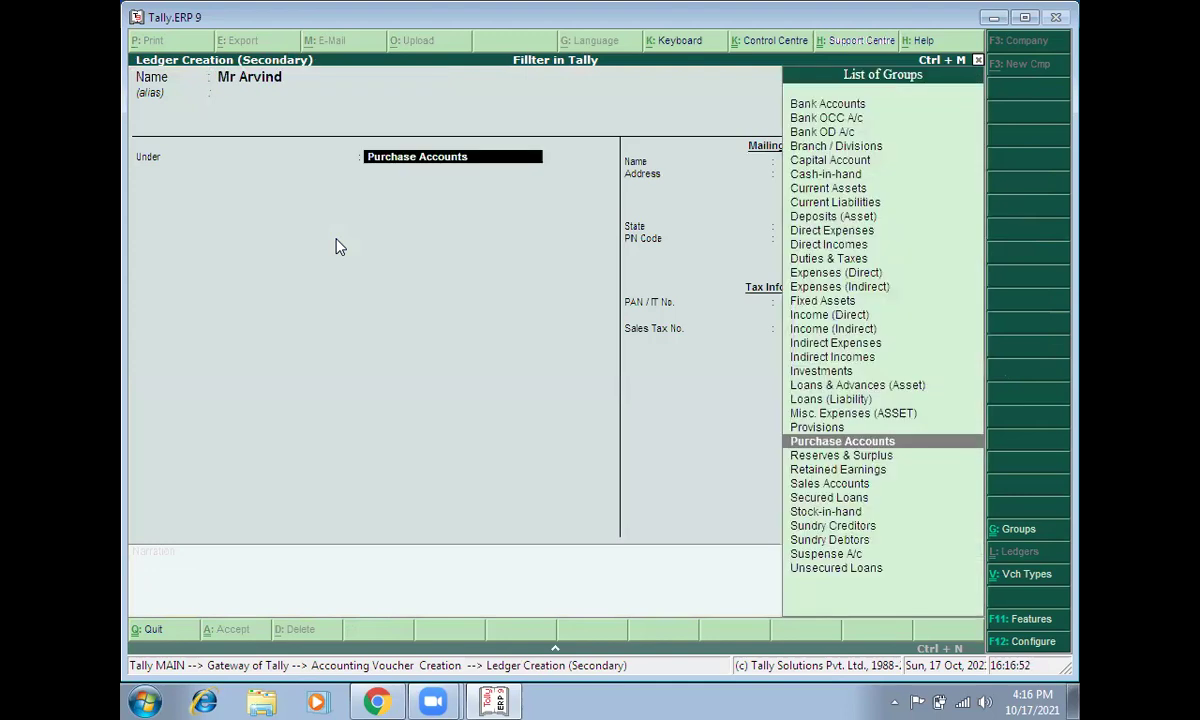
text(S)
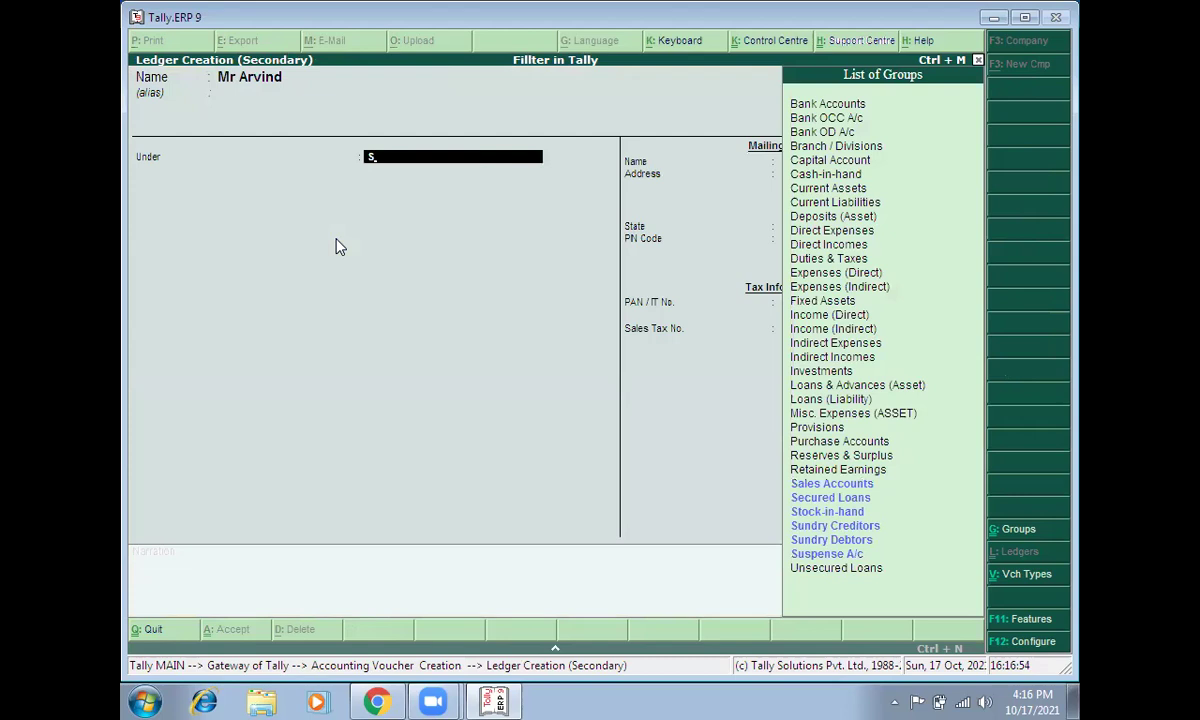
text(undry Creditors)
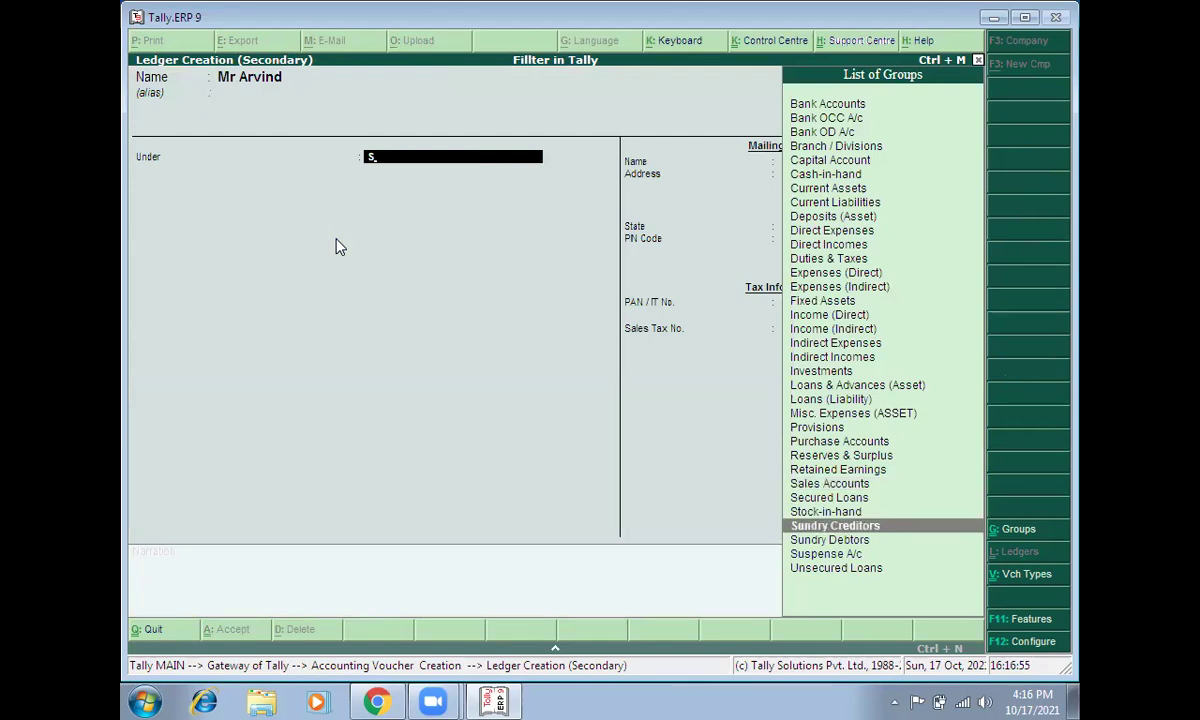
key(Return)
- Set bill-by-bill balances to No for the supplier's ledger and save it with the default mailing and tax details
text(n)
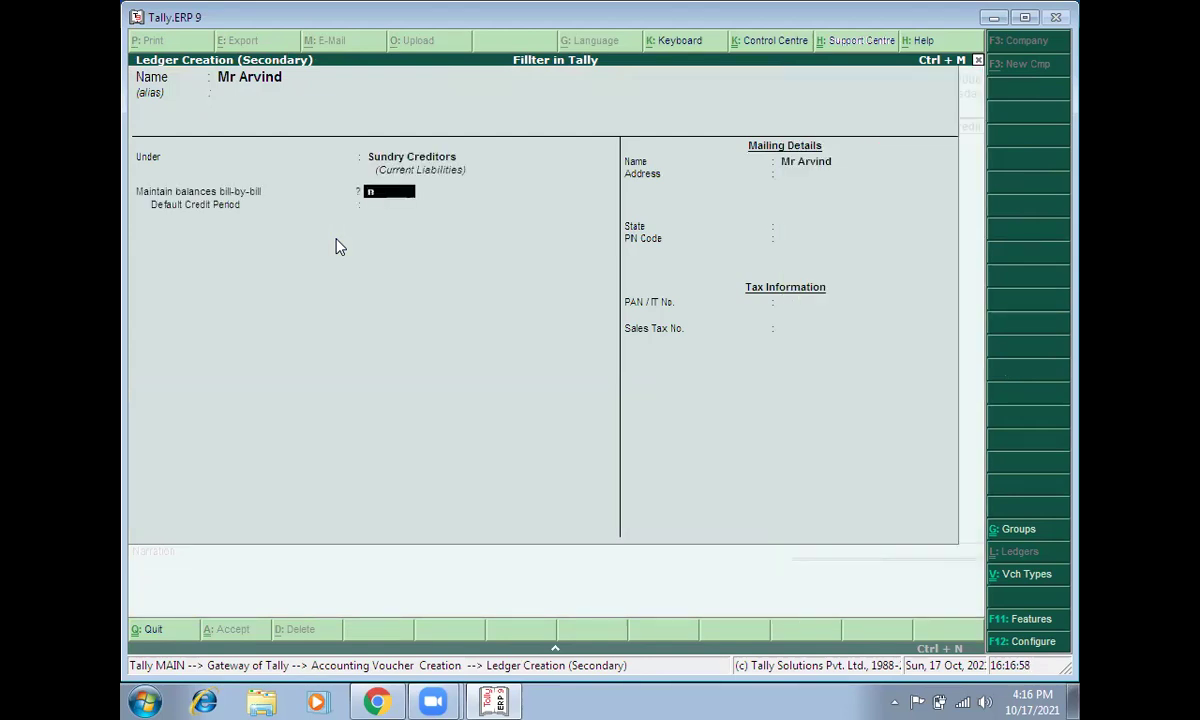
key(Return)
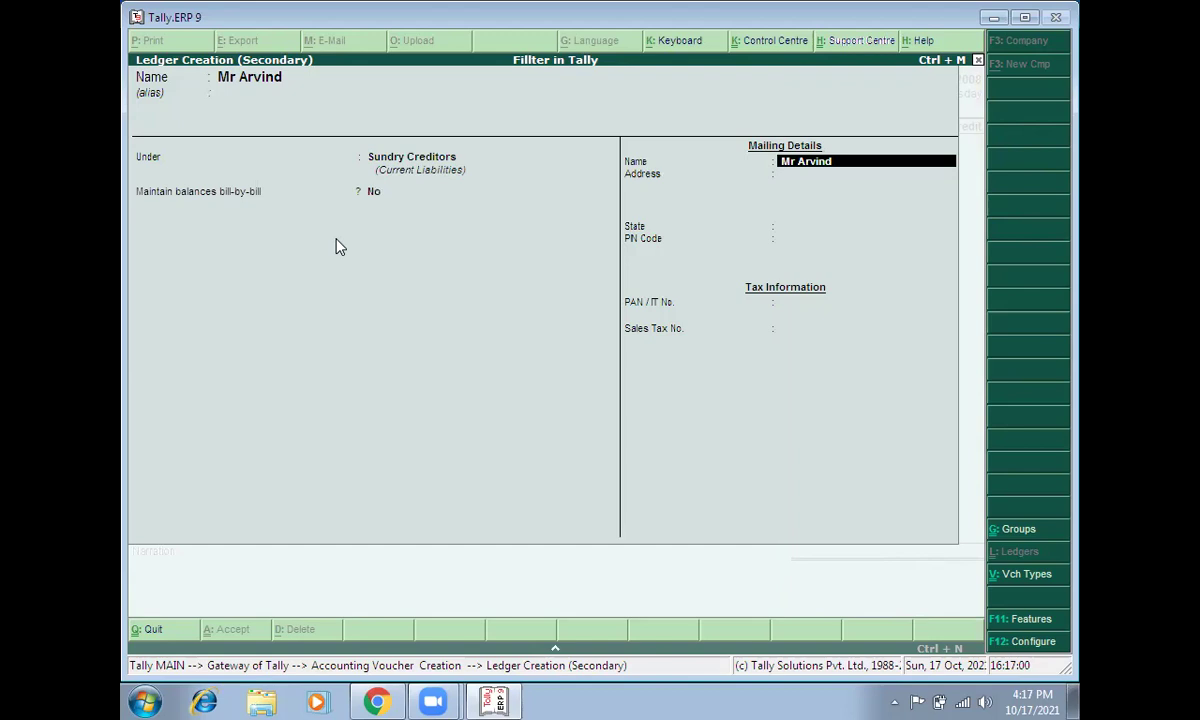
key(Return)
key(Return)
key(Return)
key(Return)
key(Return)
key(Return)
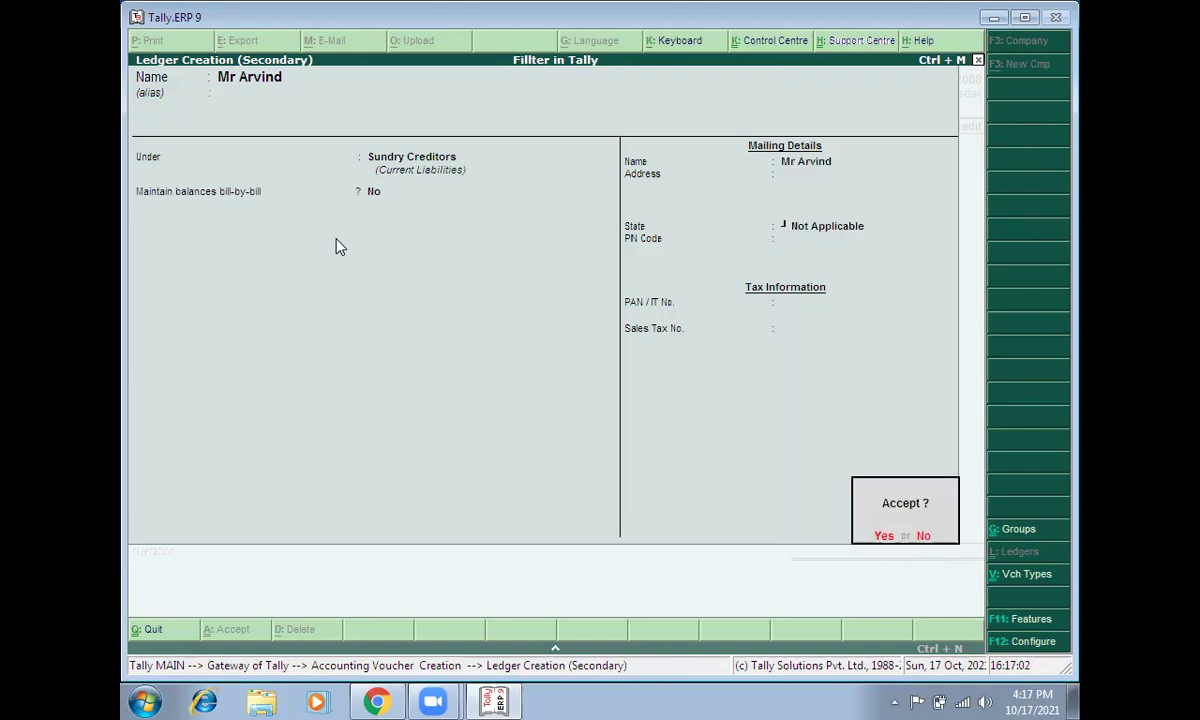
key(Return)
- Credit the supplier 6,000, debit Purchase A/c for the same amount and save the second purchase voucher
text(6000)
key(Return)
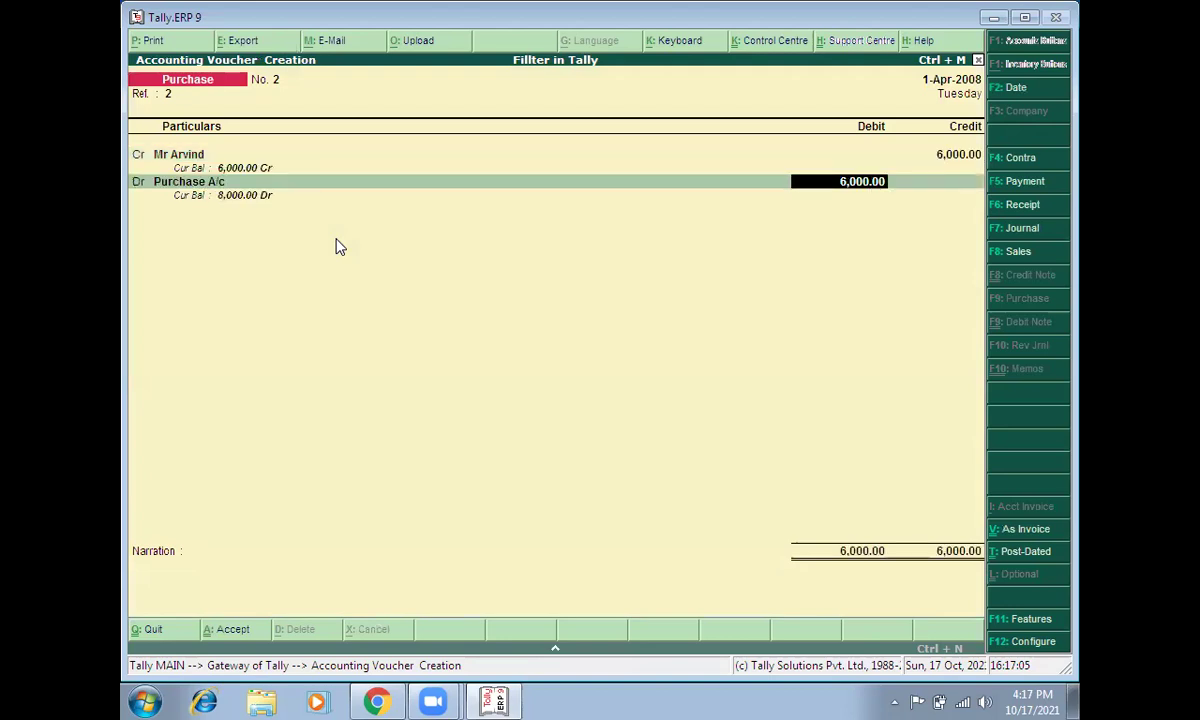
key(Return)
key(Return)
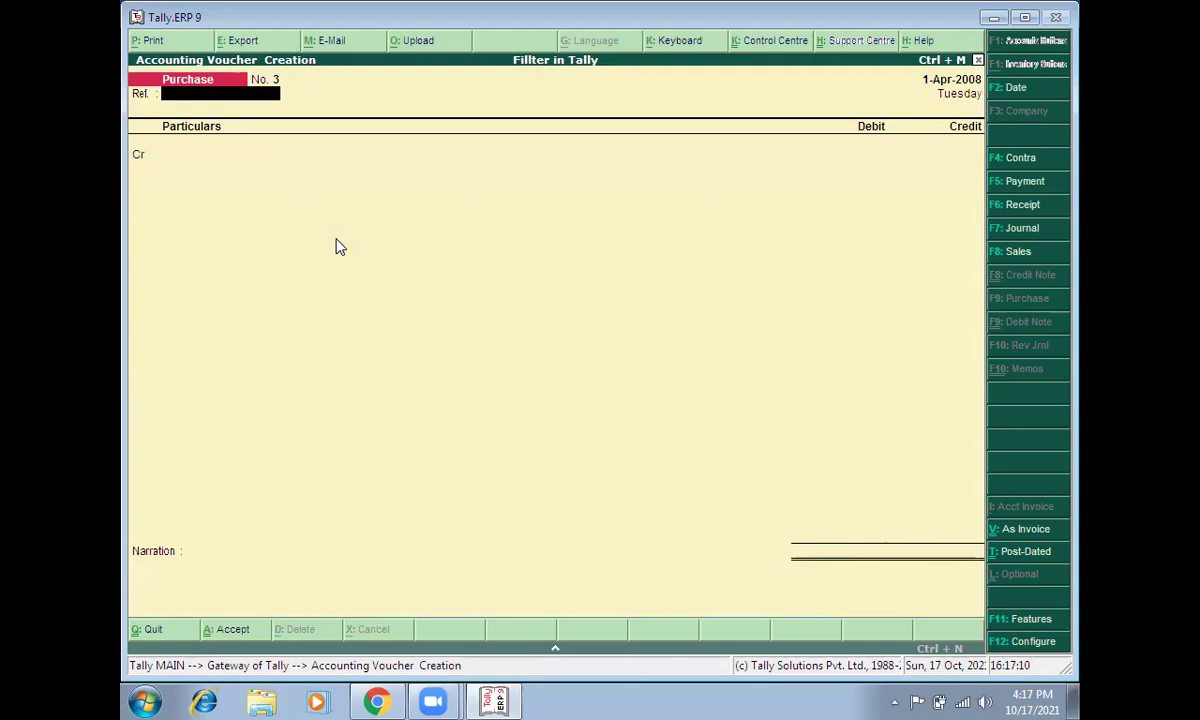
- Record and save a receipt voucher that credits Furniture 6,000 and debits Cash for the same amount
key(F6)
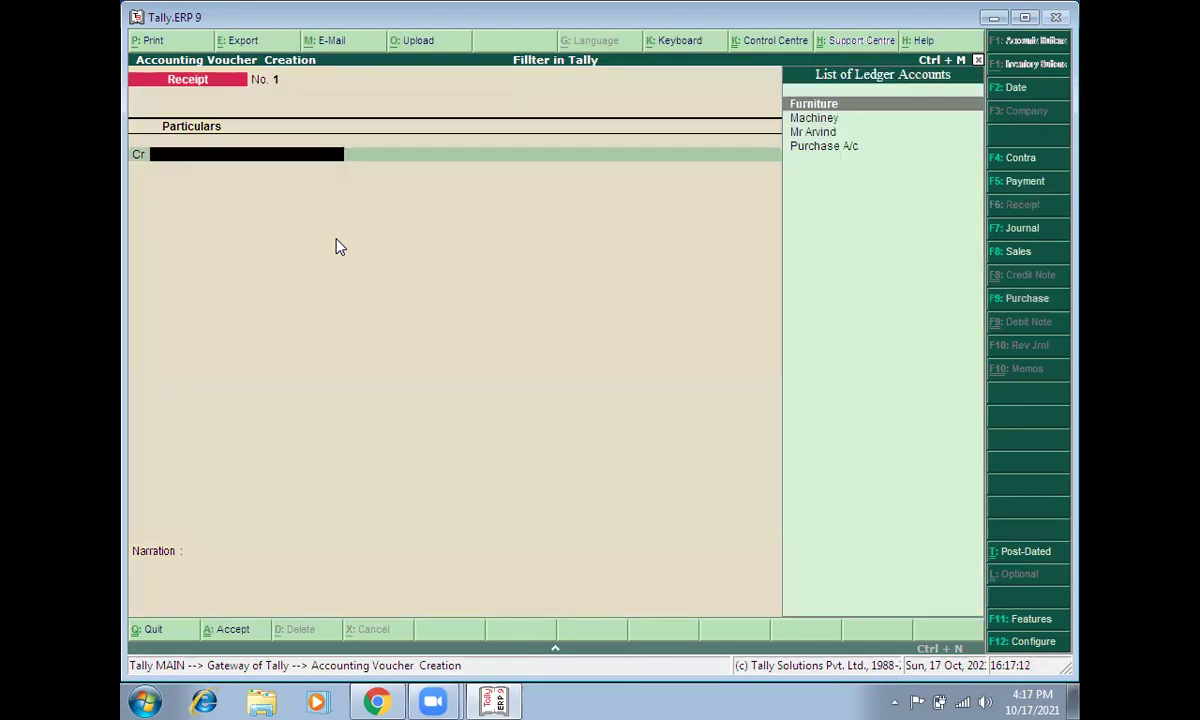
key(Return)
text(6000)
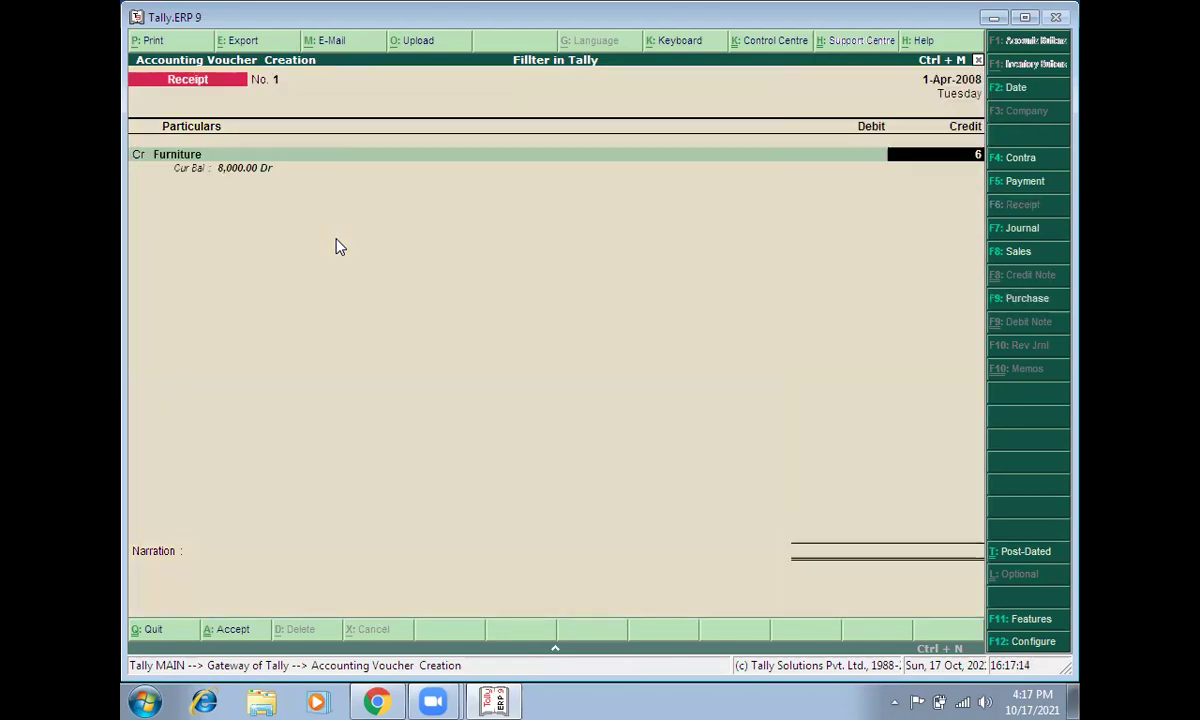
key(Return)
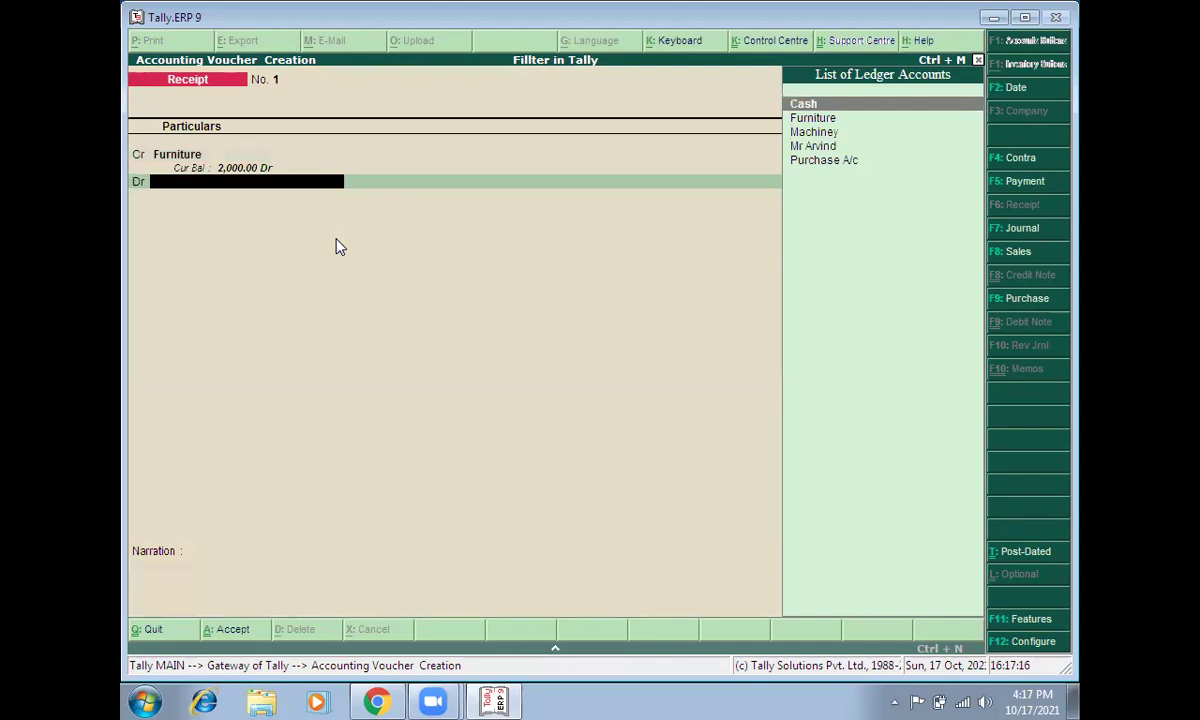
key(Return)
key(Return)
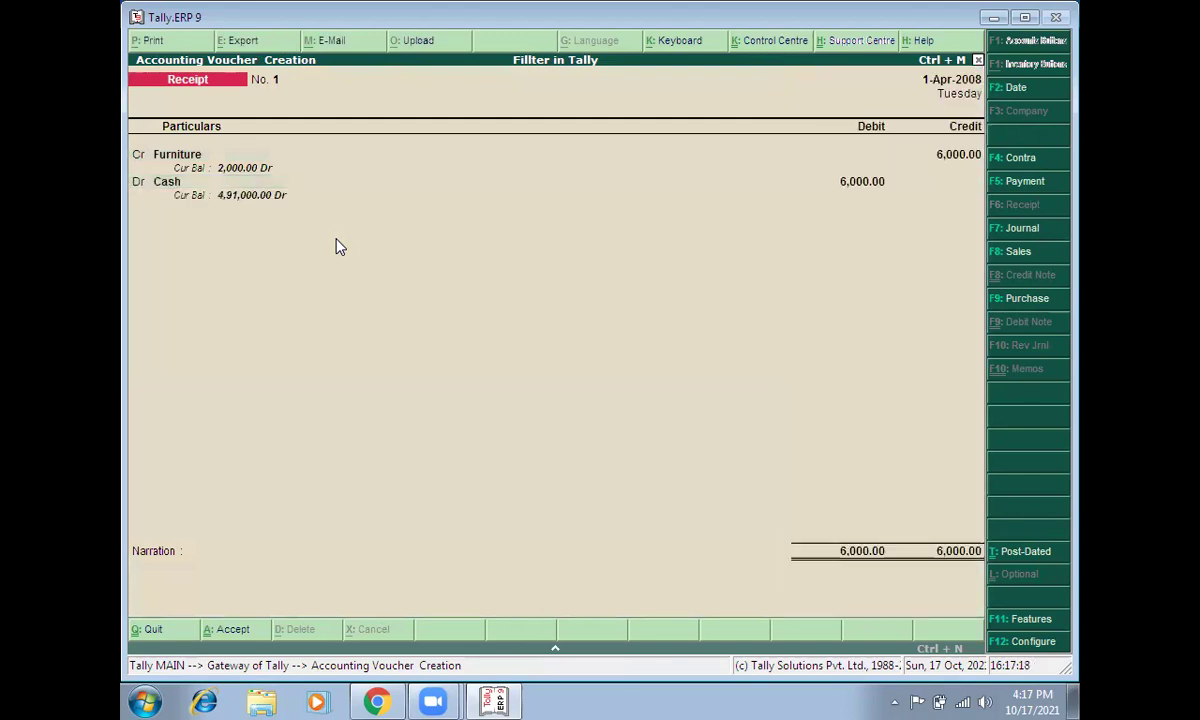
key(ctrl+a)
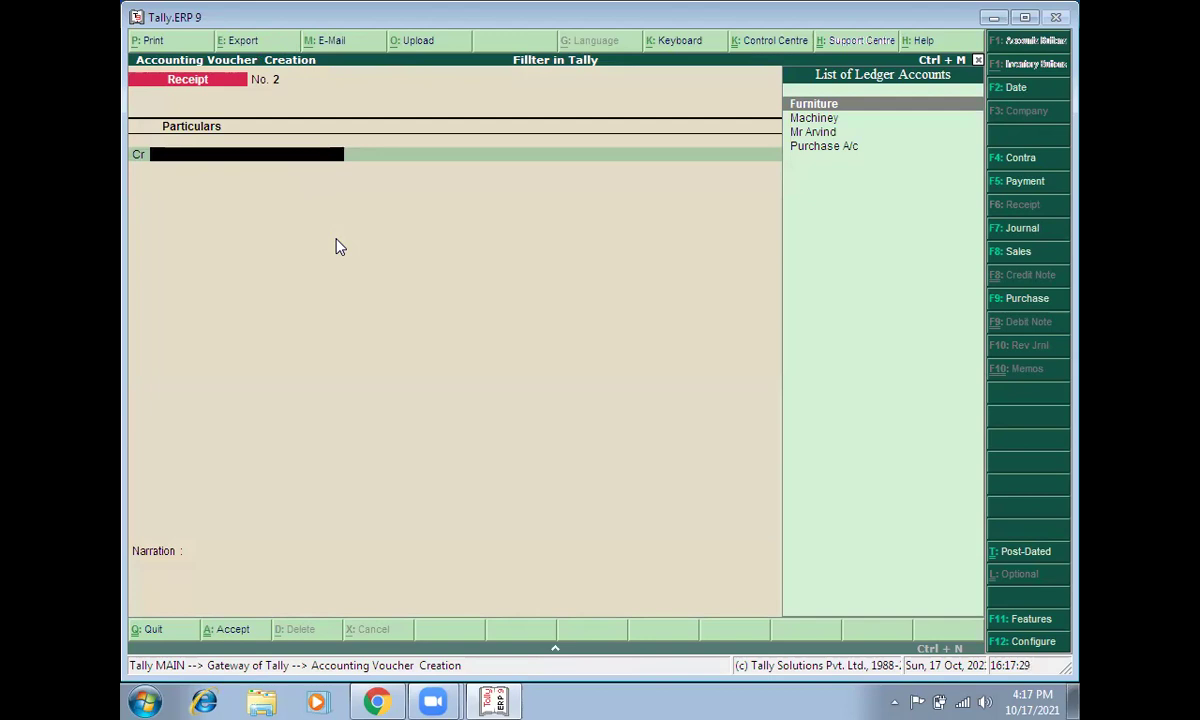
- Quit voucher entry and display the company's Day Book
key(Escape)
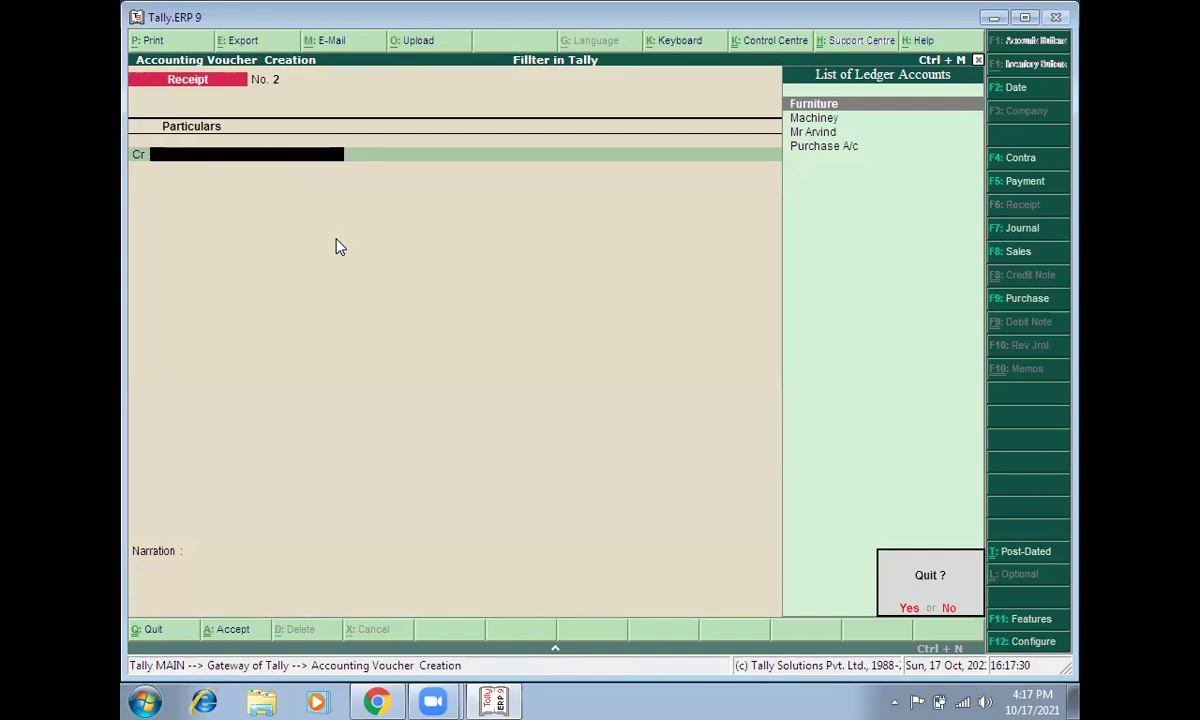
key(Return)
key(Down)
key(Down)
key(Down)
key(Down)
key(Down)
key(Down)
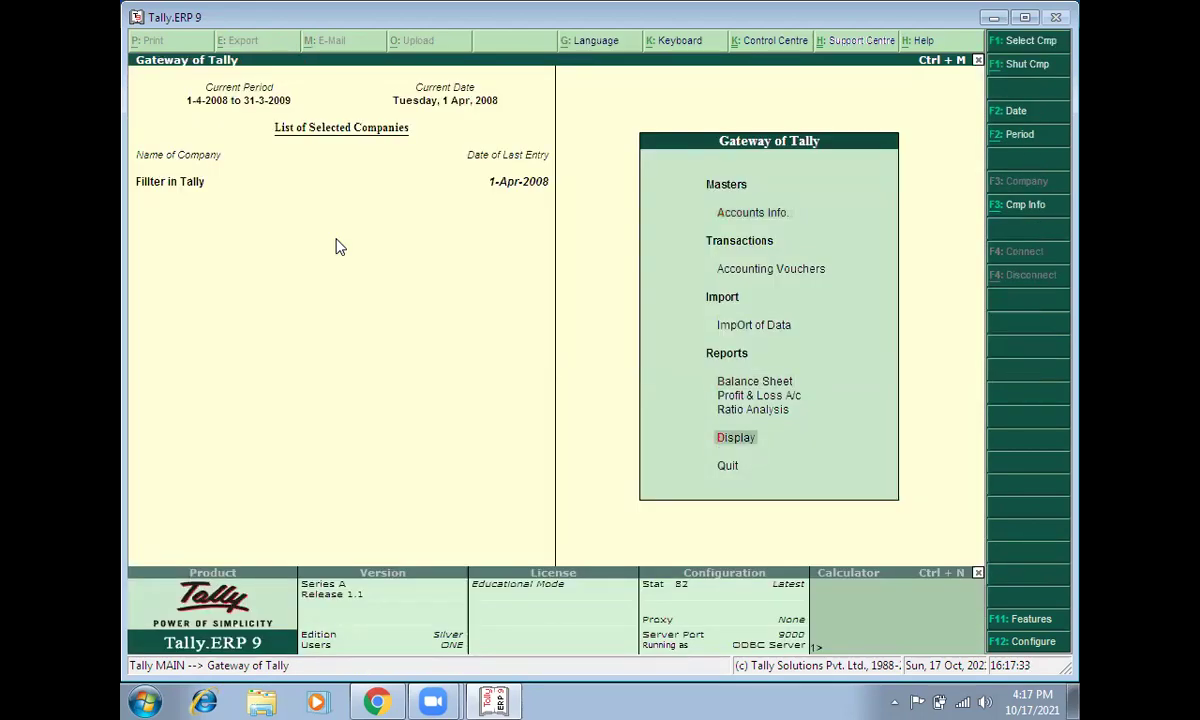
key(Return)
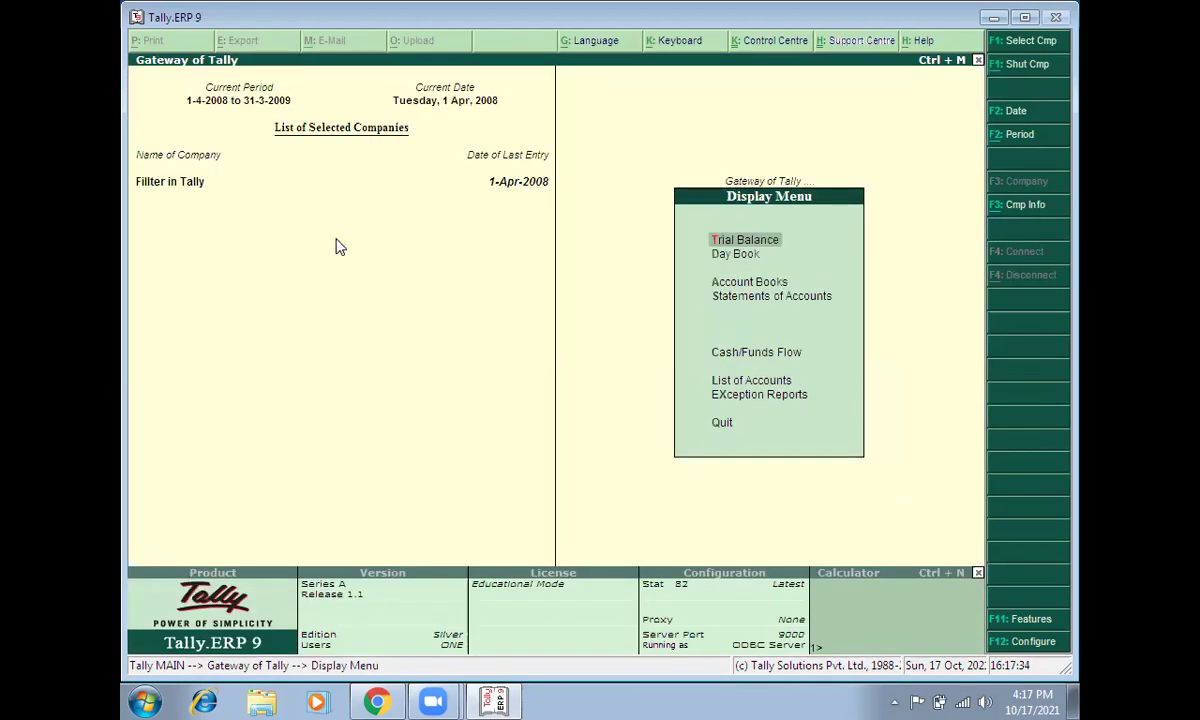
key(Down)
key(Return)
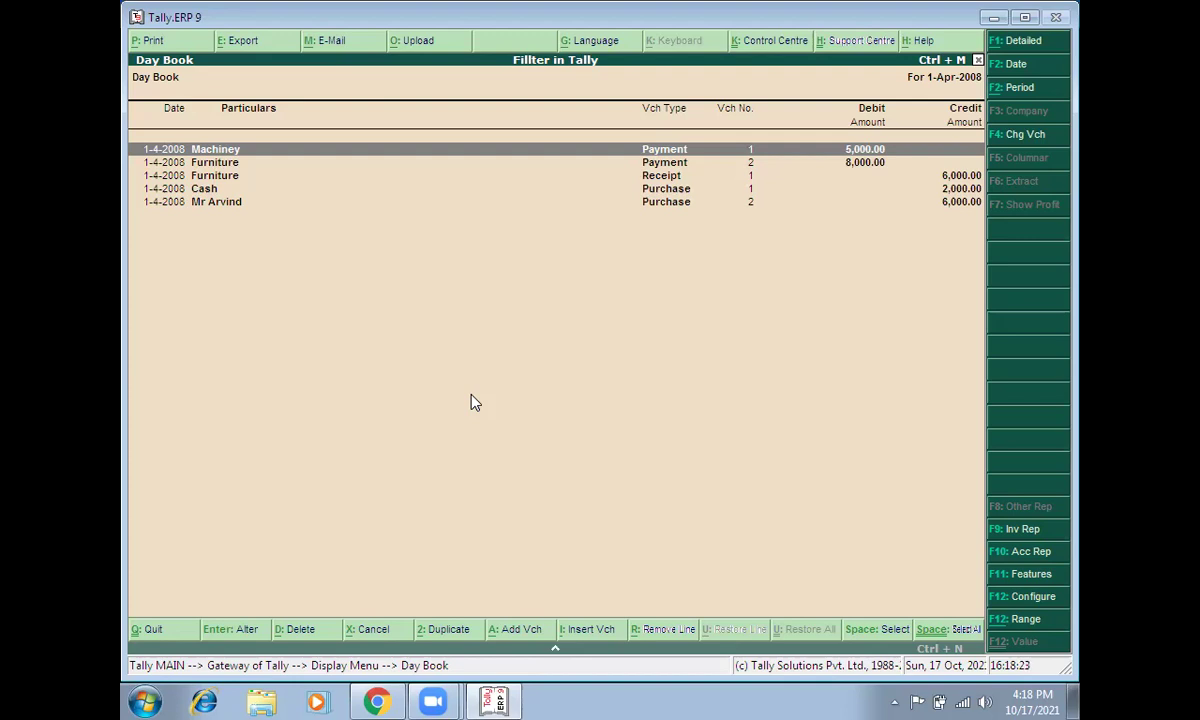
- Start a range filter on the Day Book for vouchers having Voucher Type with Name
click(1029, 620)
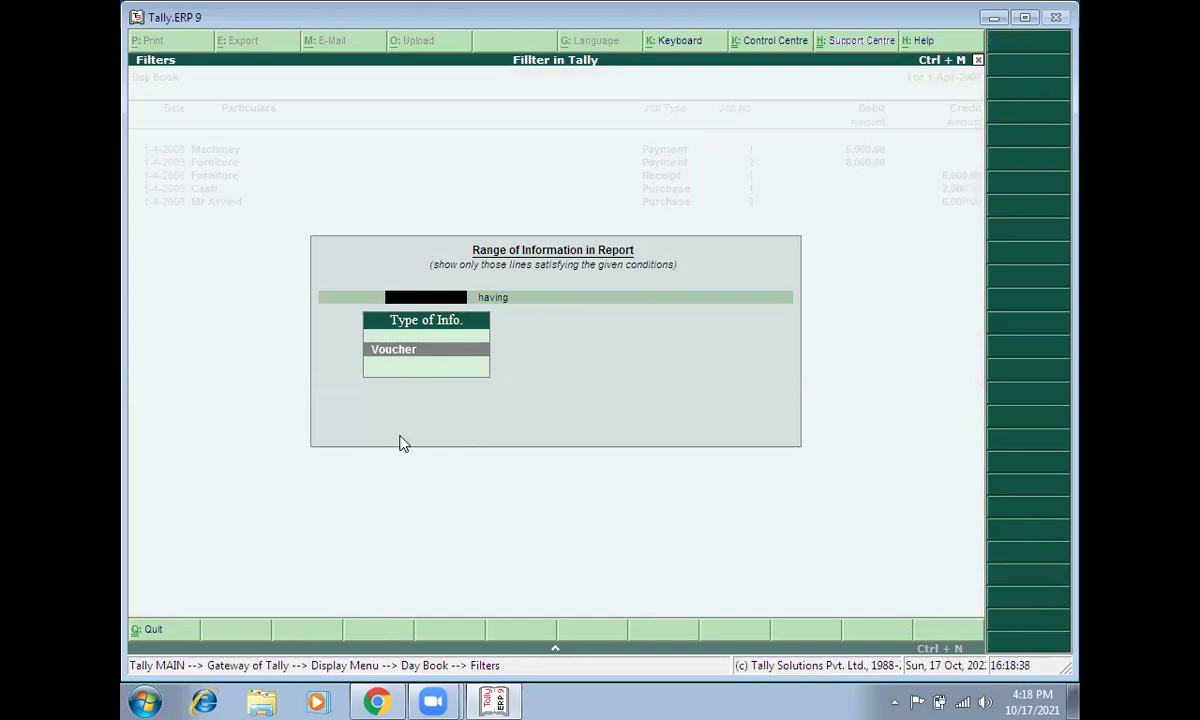
key(Return)
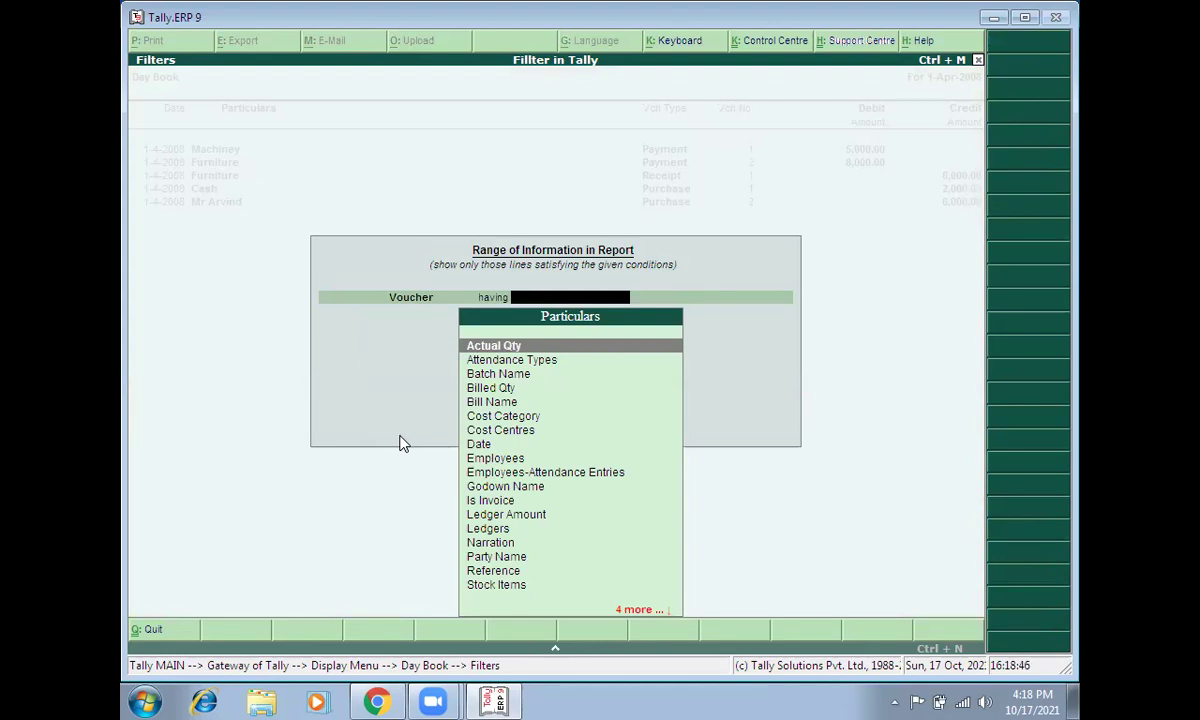
text(v)
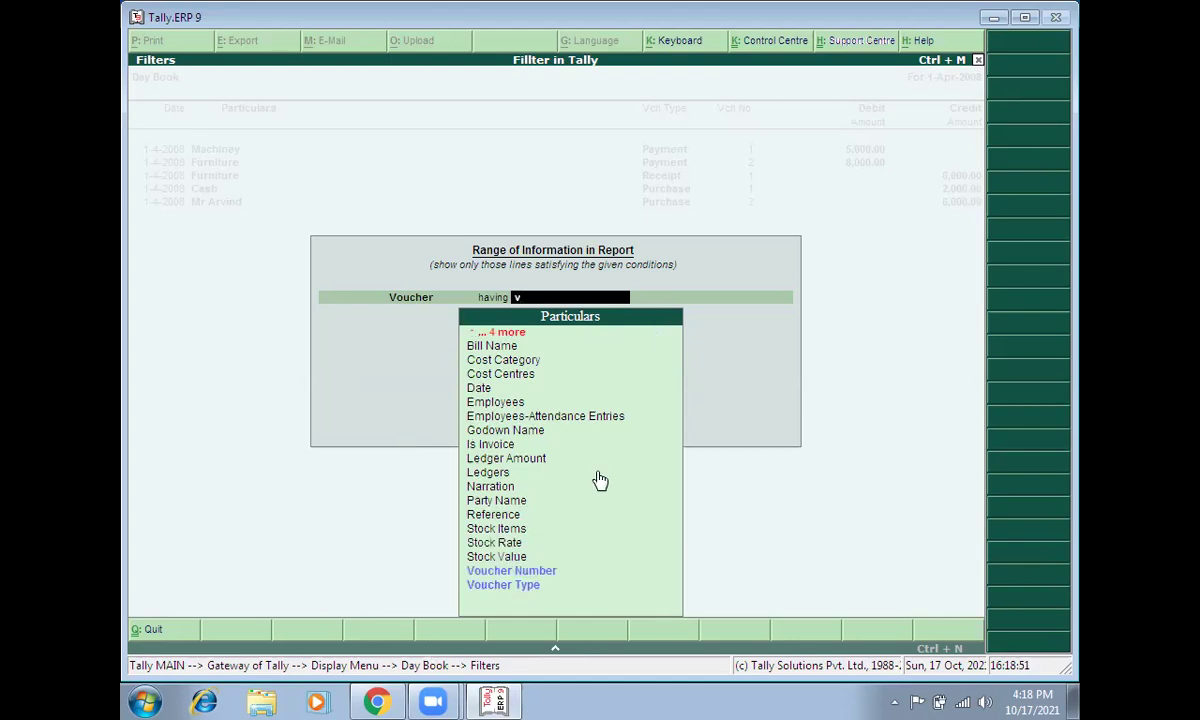
click(520, 586)
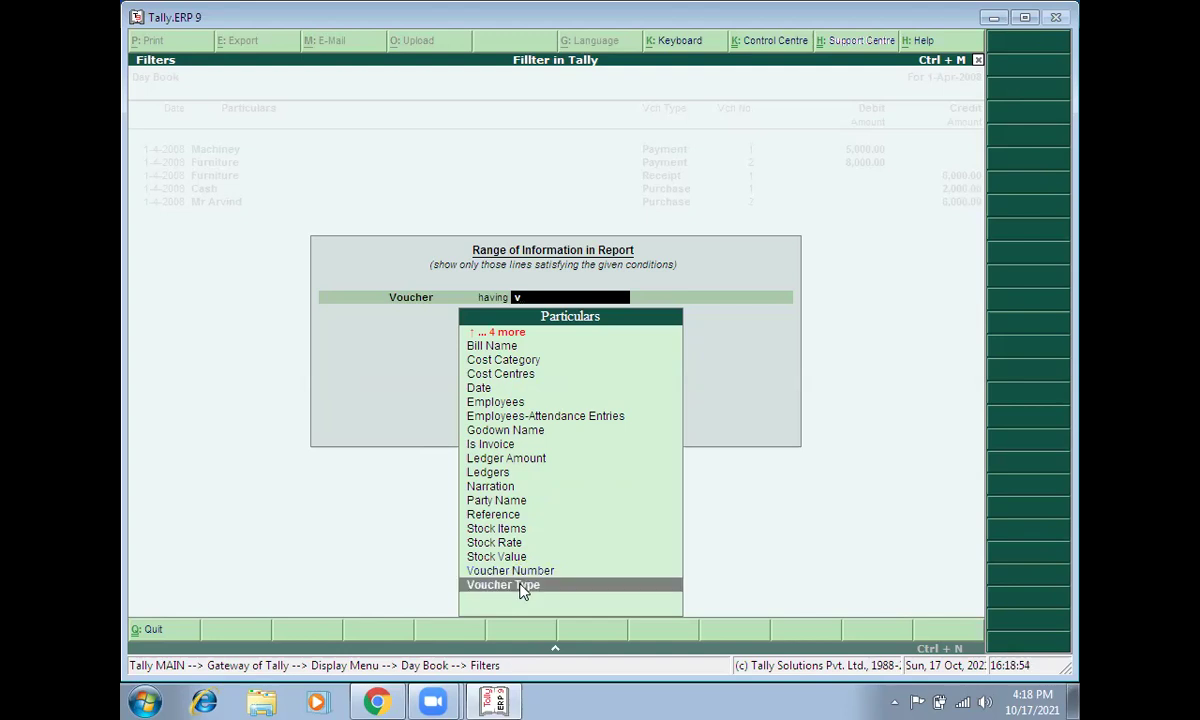
click(521, 587)
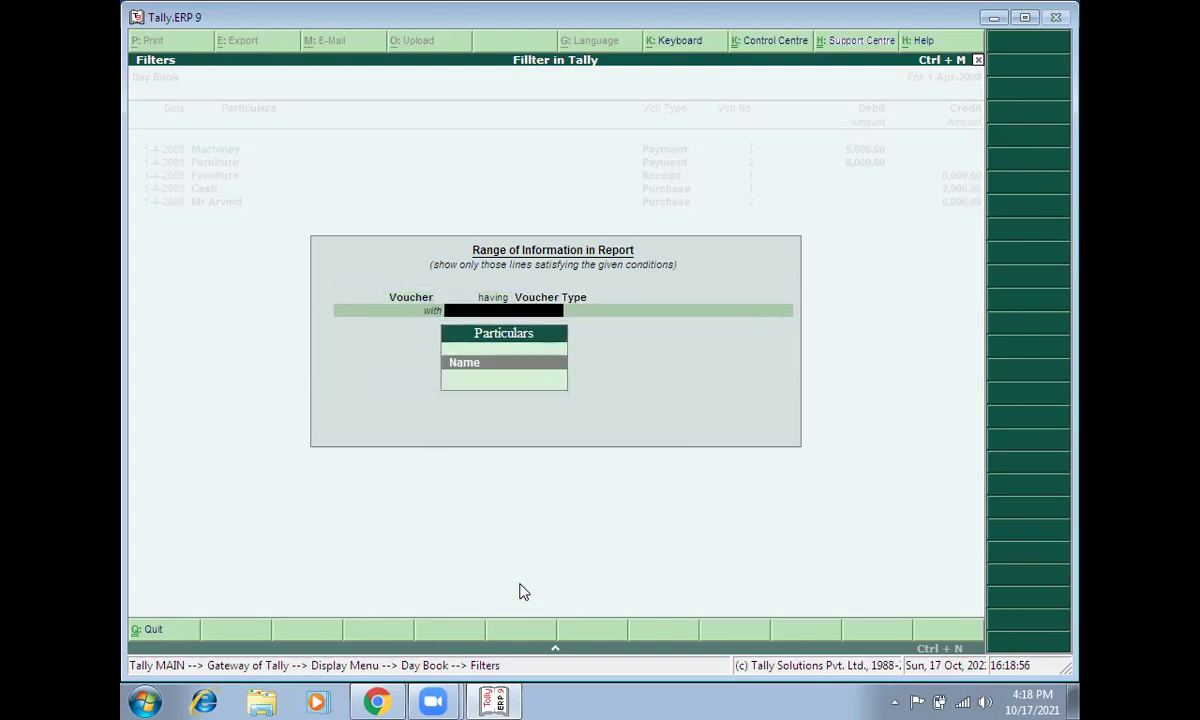
key(Return)
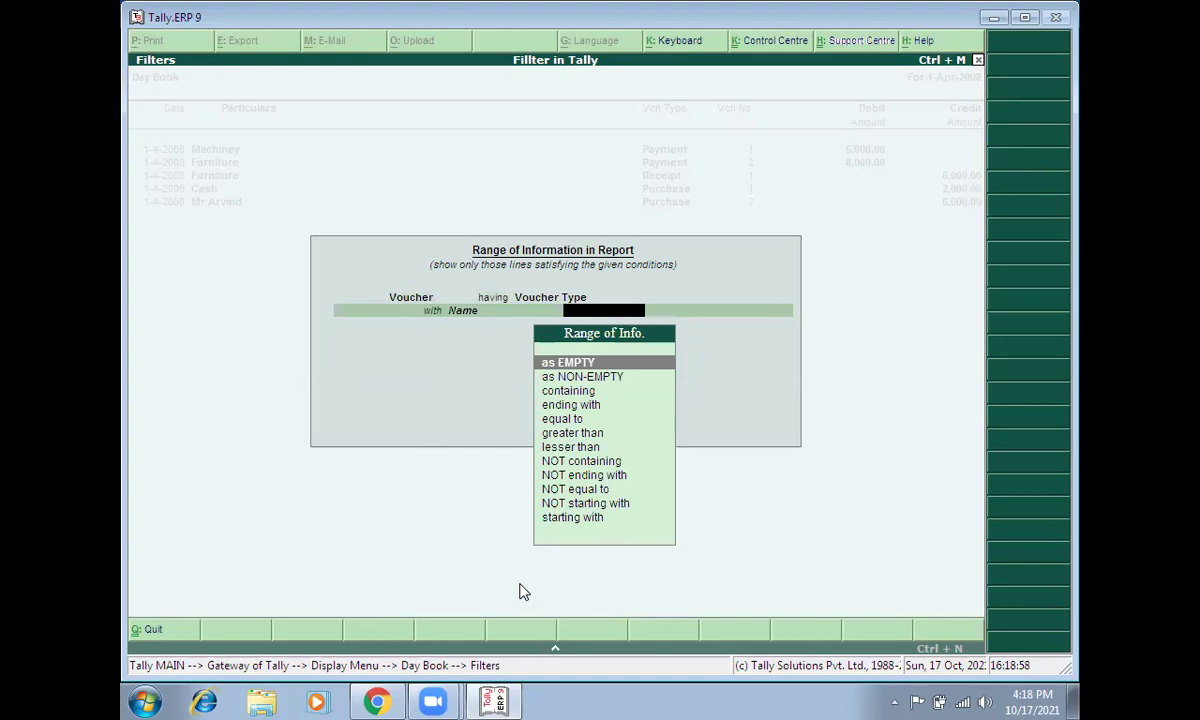
- Set the filter's voucher type name to starting with "purchase", end the condition list and apply it to the Day Book
key(Down)
key(Down)
key(Down)
key(Down)
key(Down)
key(Down)
key(Down)
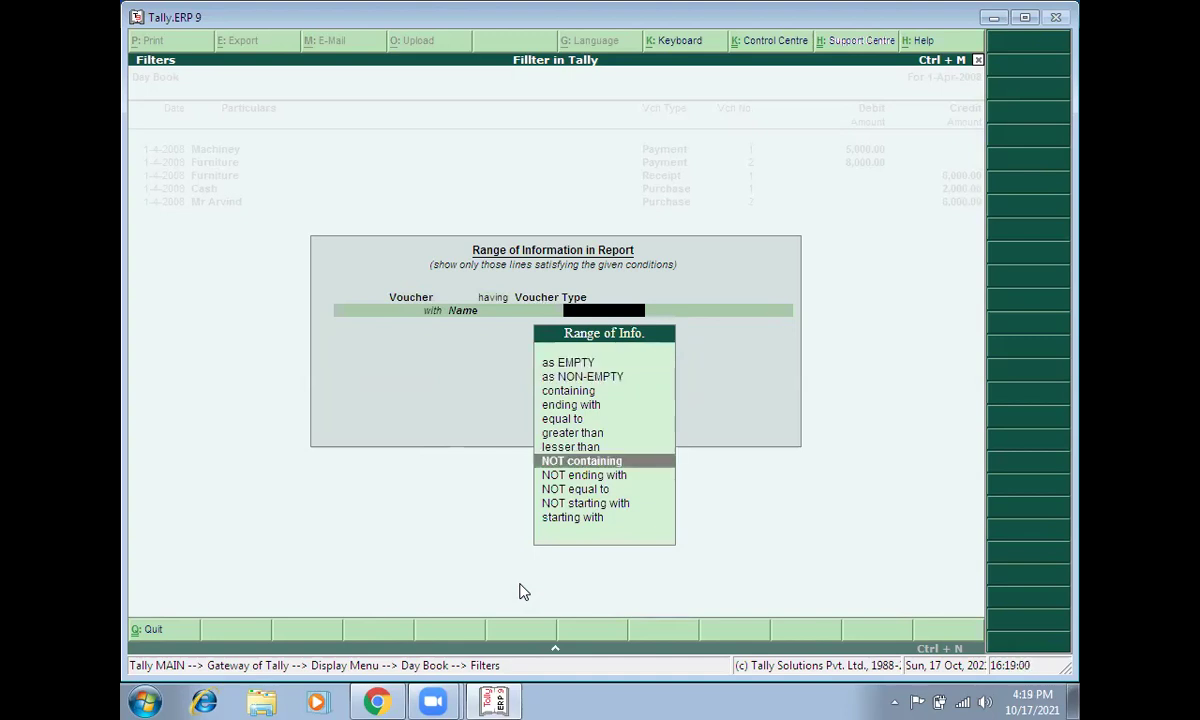
key(Down)
key(Down)
key(Down)
key(Down)
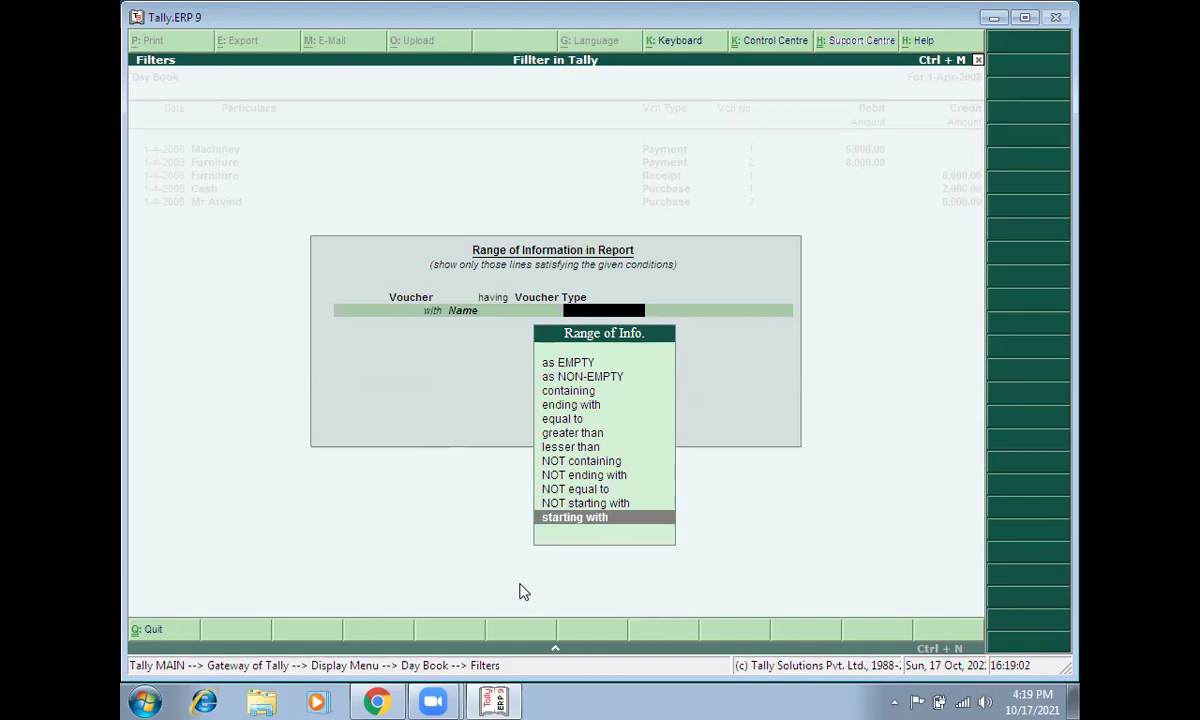
key(Return)
text(Purchase)
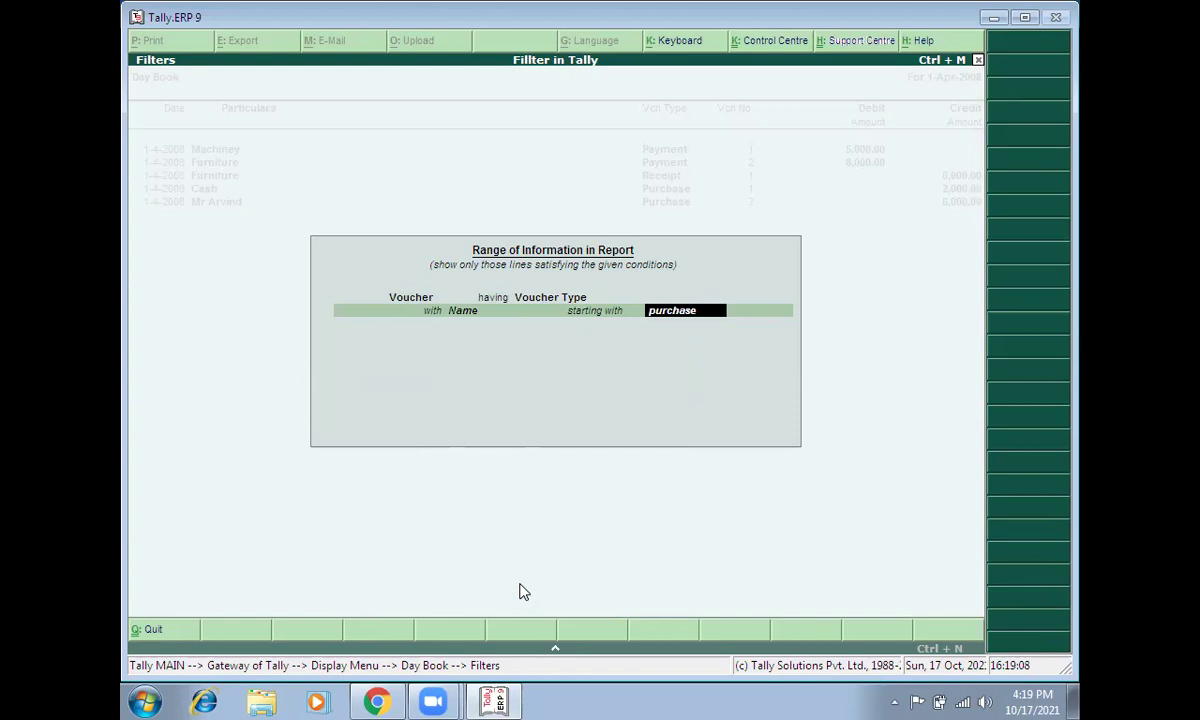
key(Return)
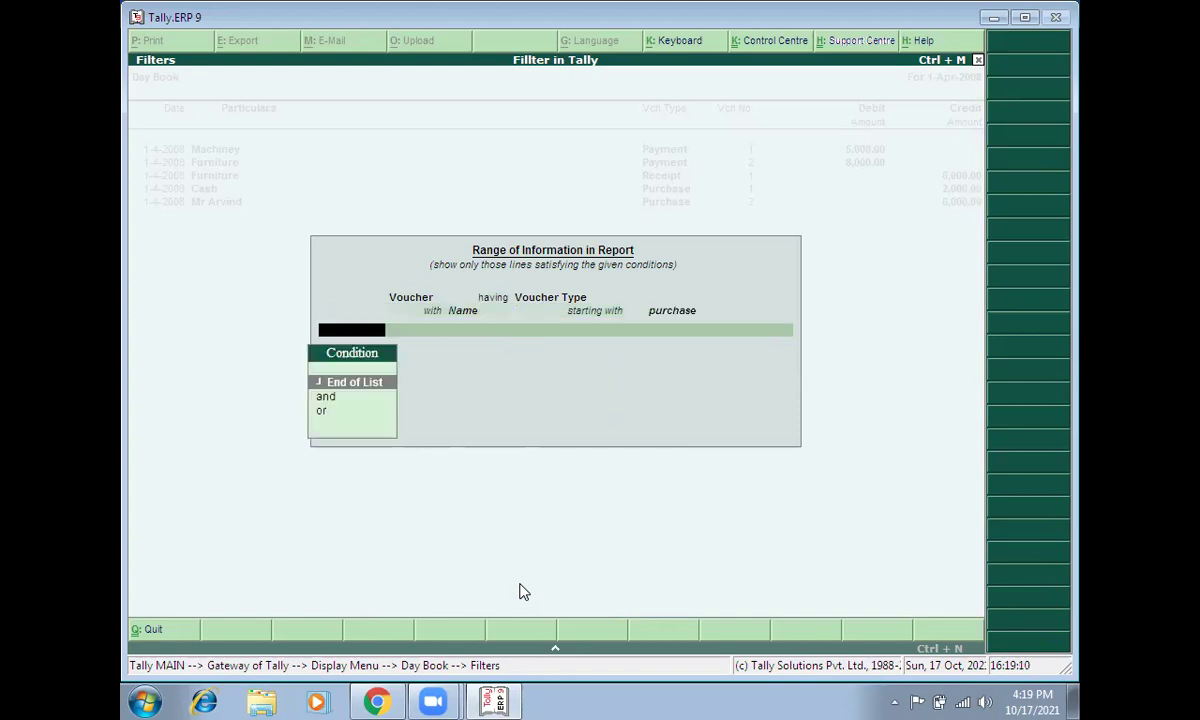
key(Return)
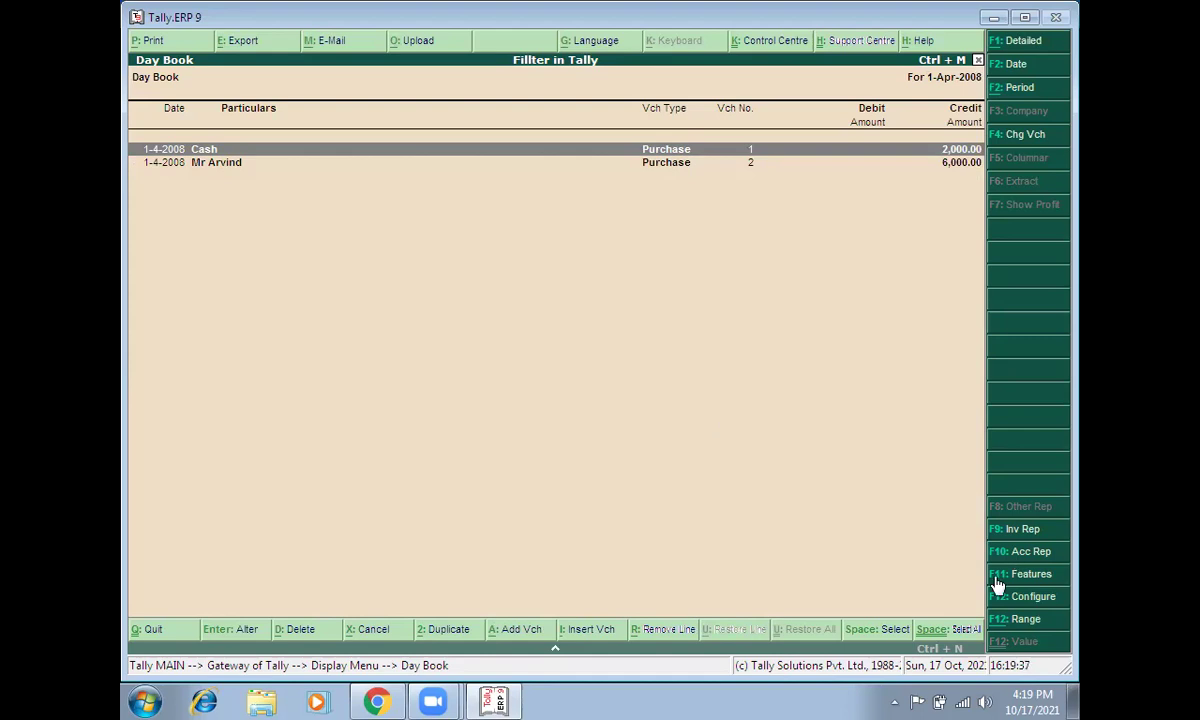
- Reopen the Day Book's range filter and change its criterion to vouchers having Ledger Amount
click(1022, 621)
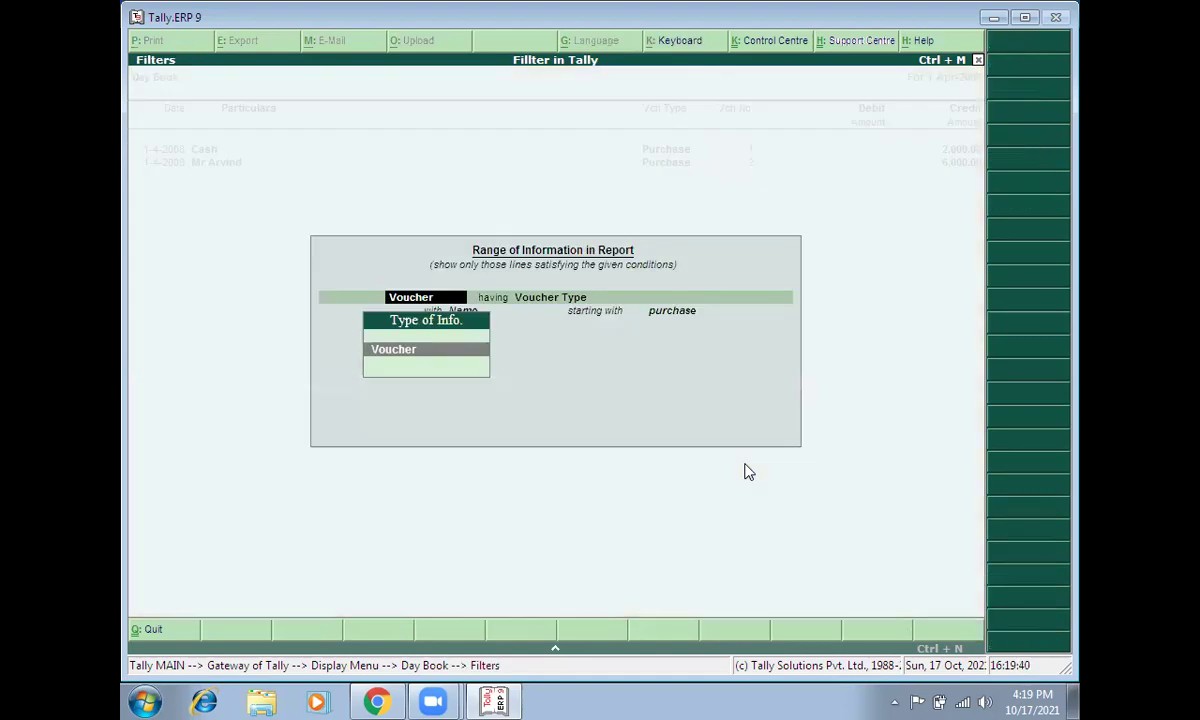
key(Return)
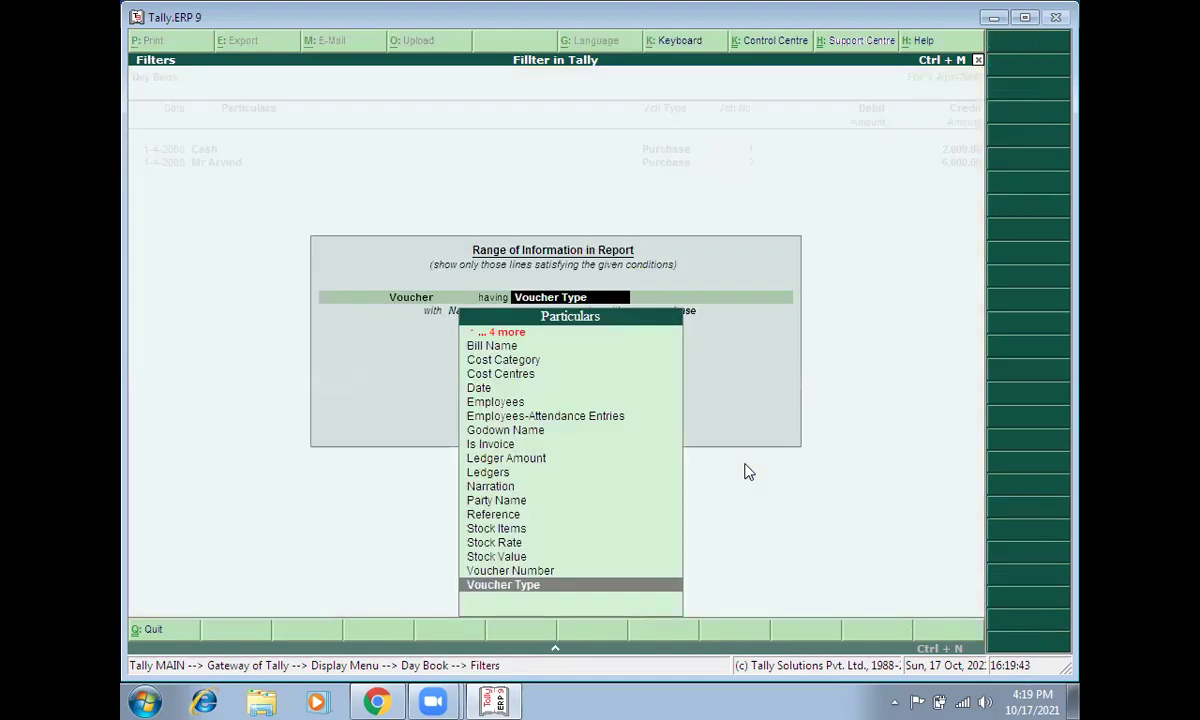
key(Return)
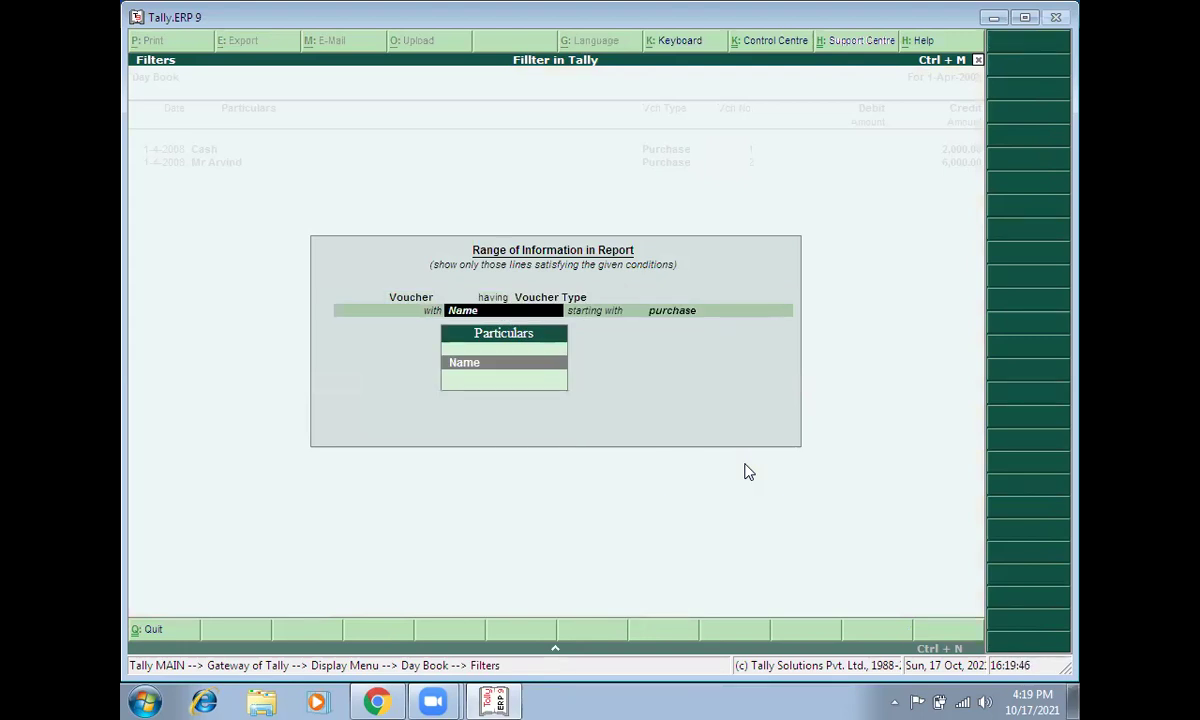
key(BackSpace)
key(Return)
key(BackSpace)
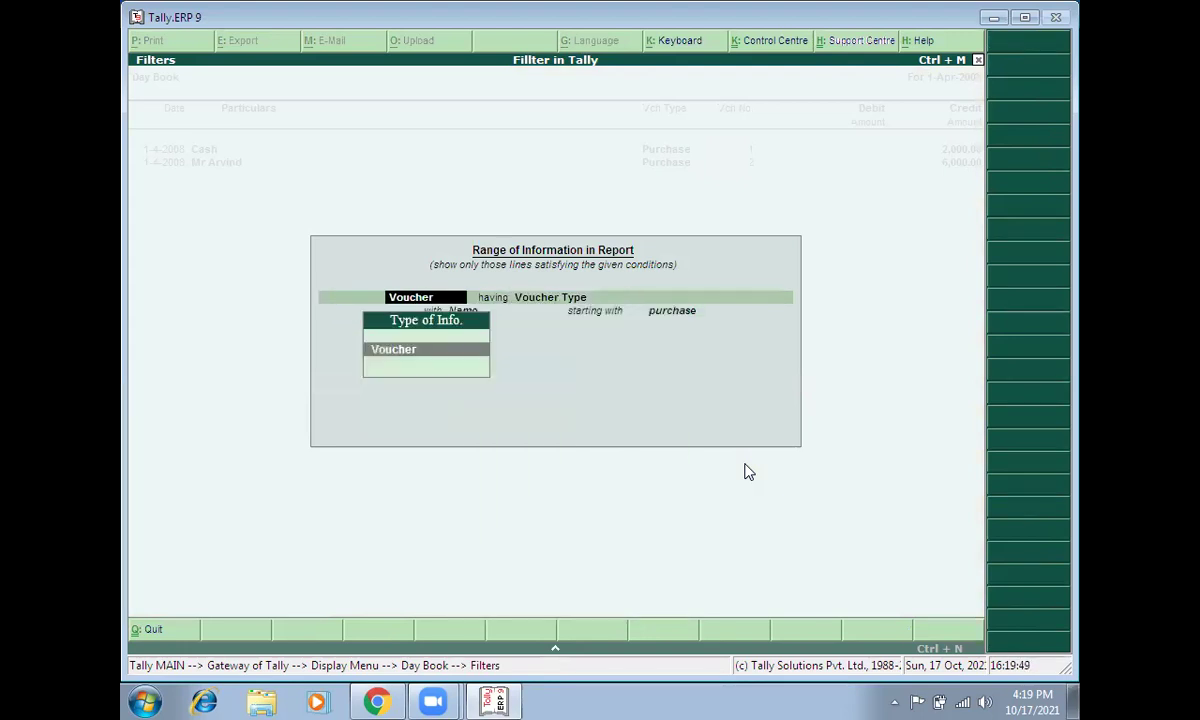
key(Return)
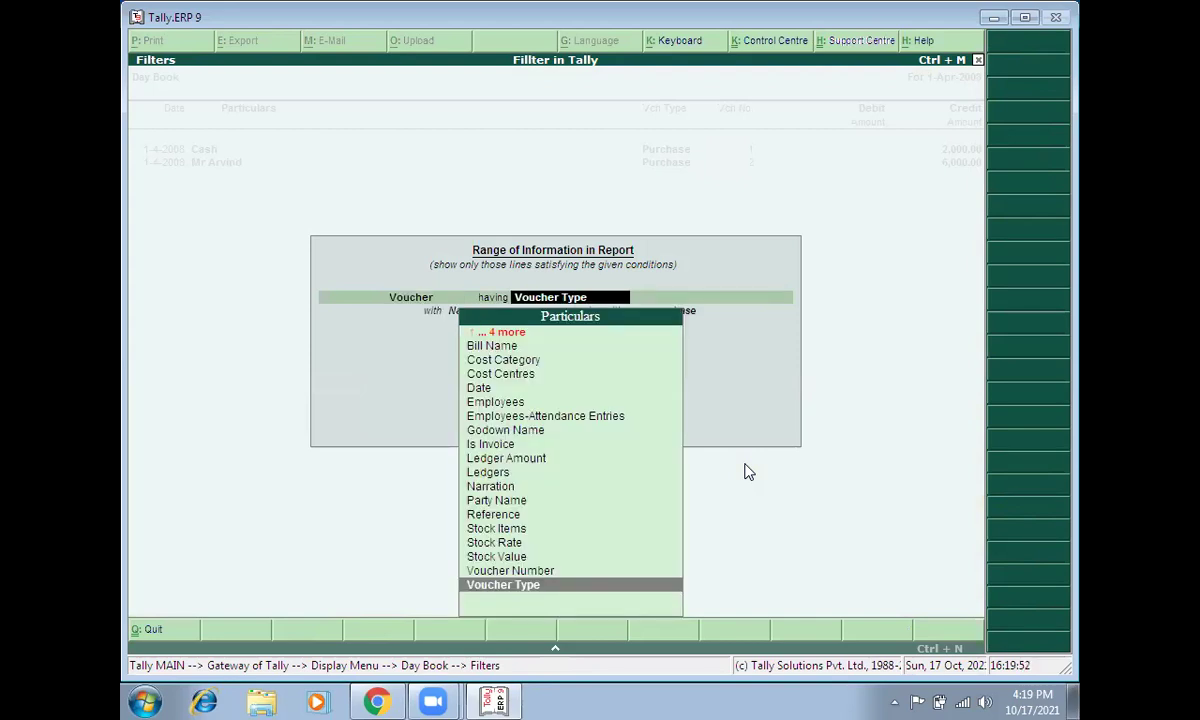
key(Up)
key(Up)
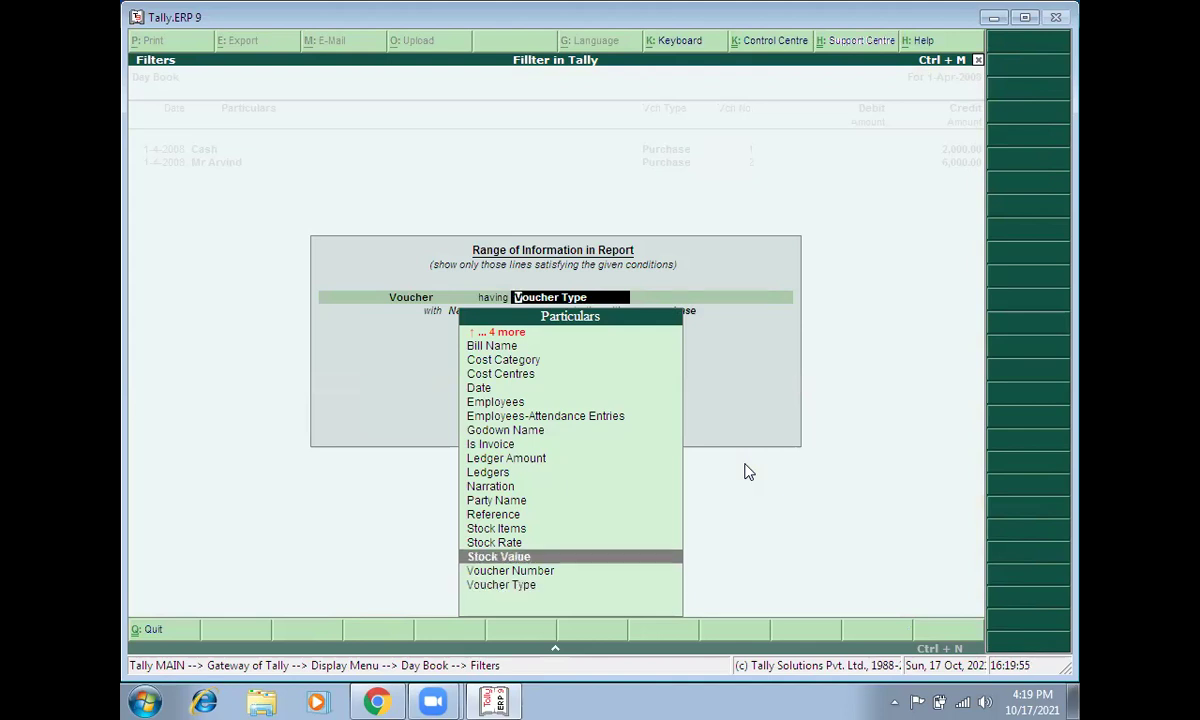
key(Up)
key(Up)
key(Up)
key(Up)
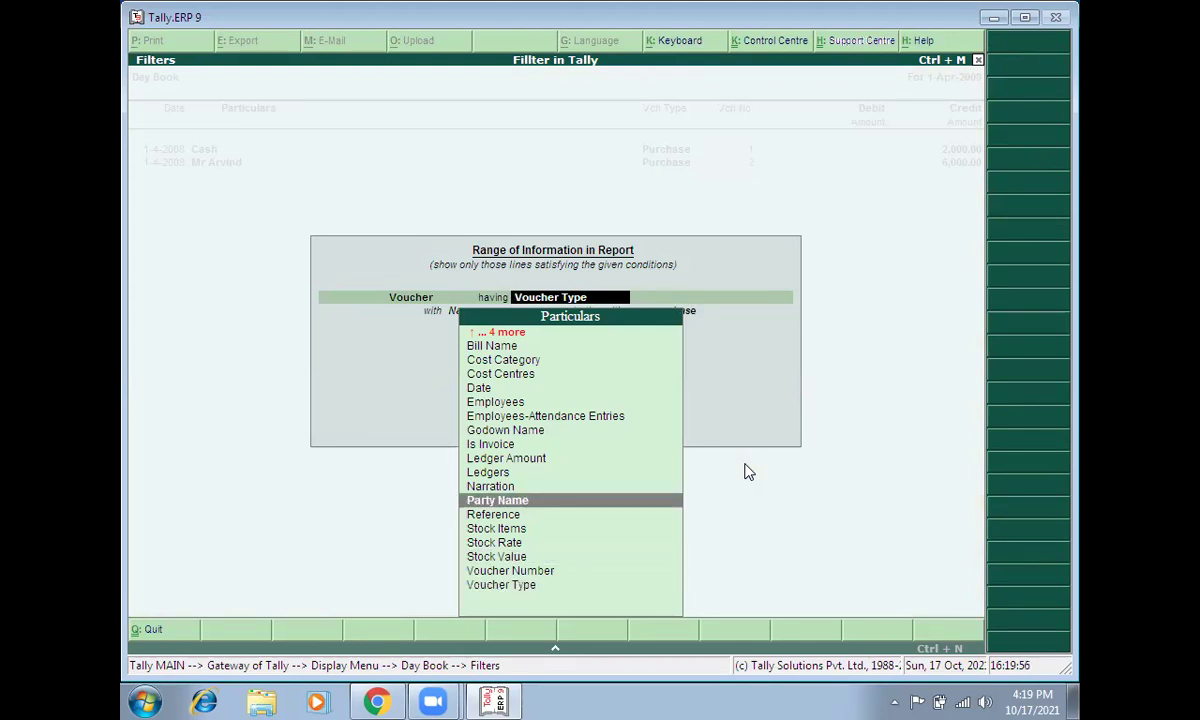
key(Up)
key(Up)
key(Up)
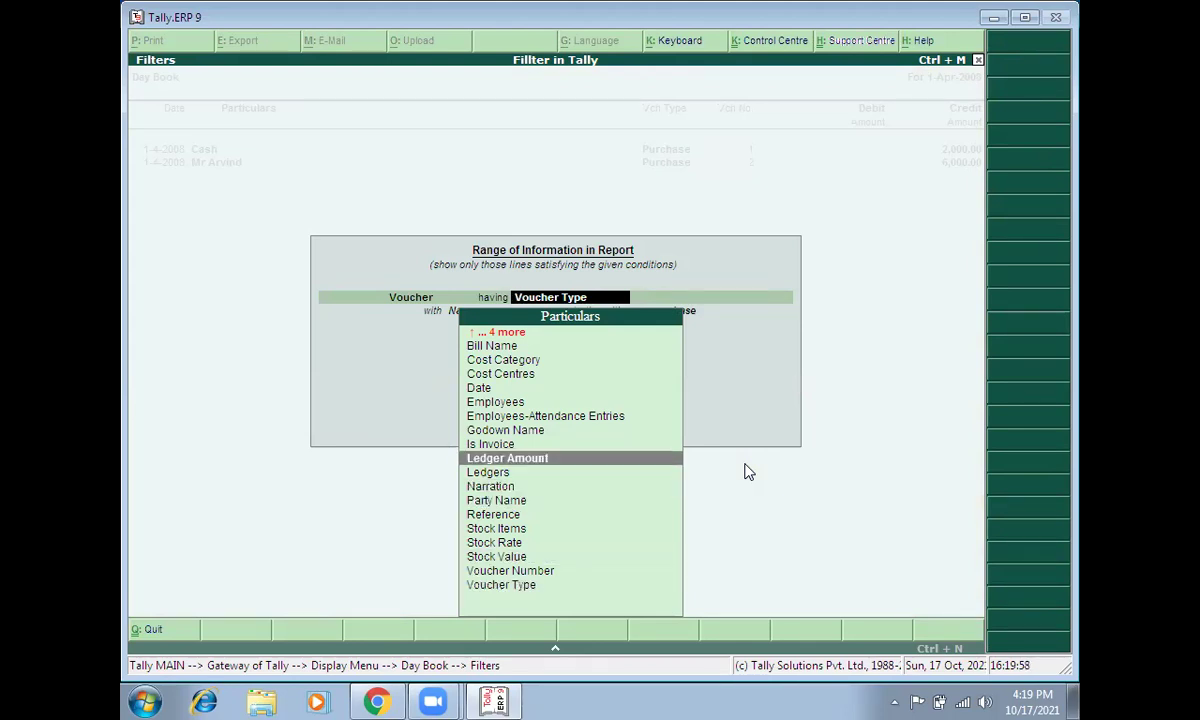
key(Return)
- Set the Ledger Amount condition to greater than 6000, end the list and apply the filter
key(Down)
key(Down)
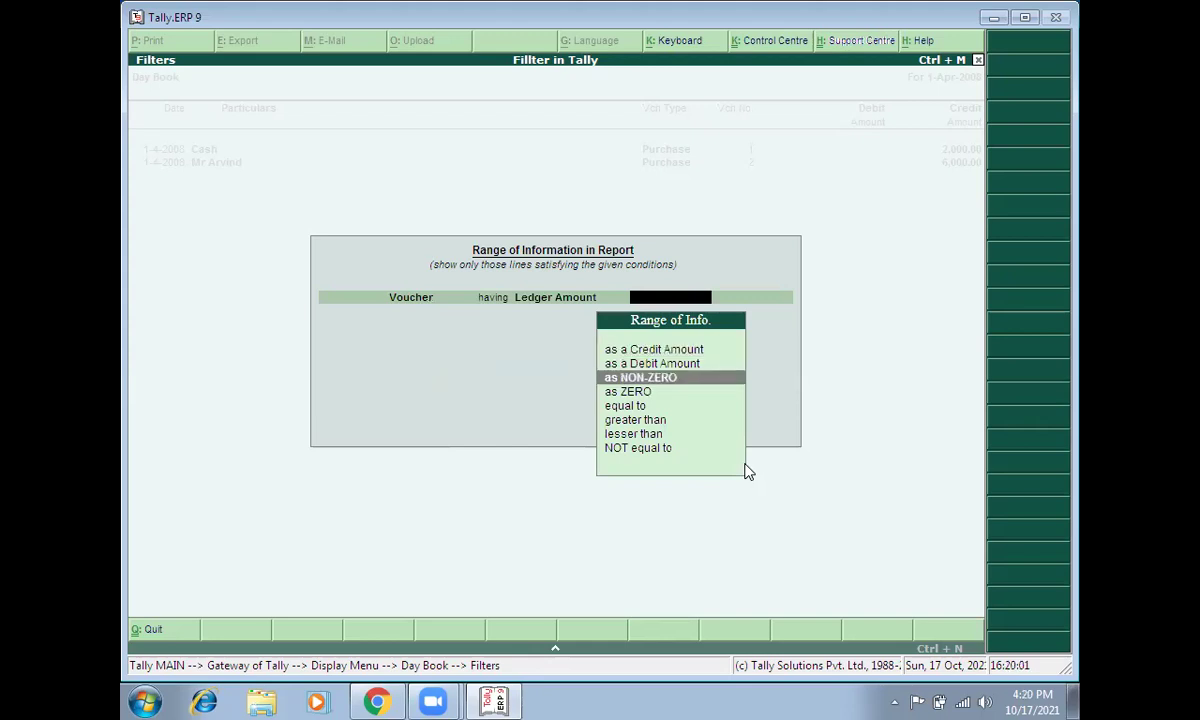
key(Down)
key(Down)
key(Down)
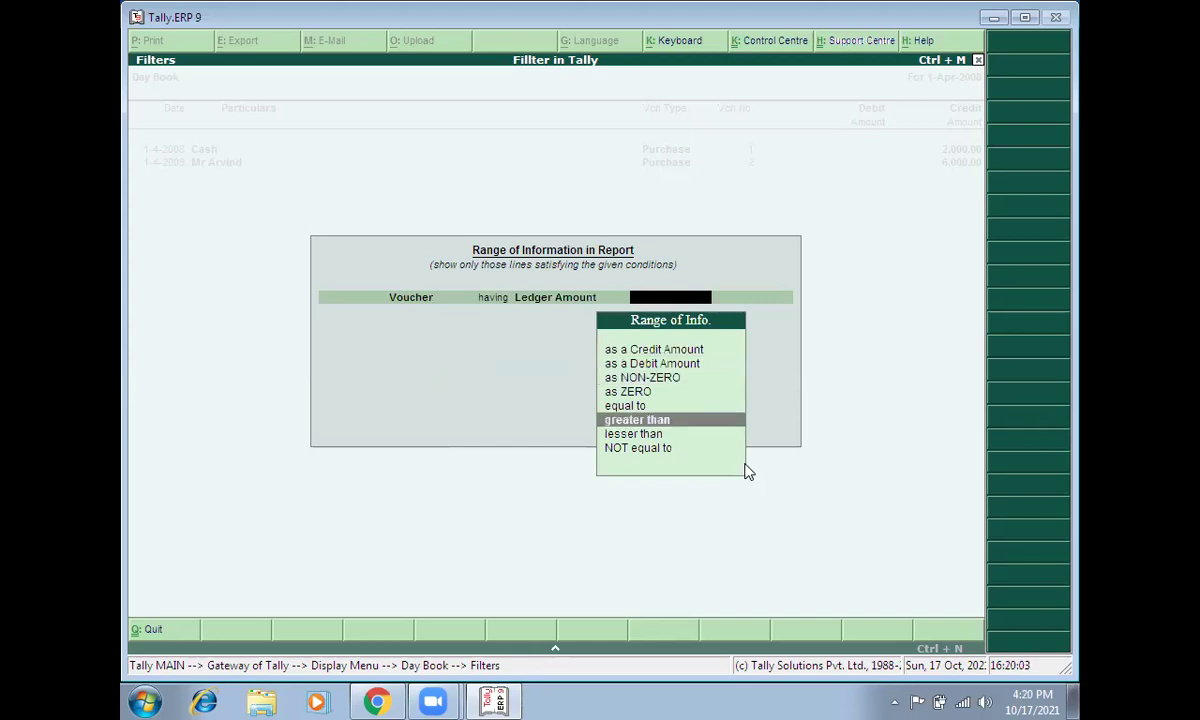
key(Return)
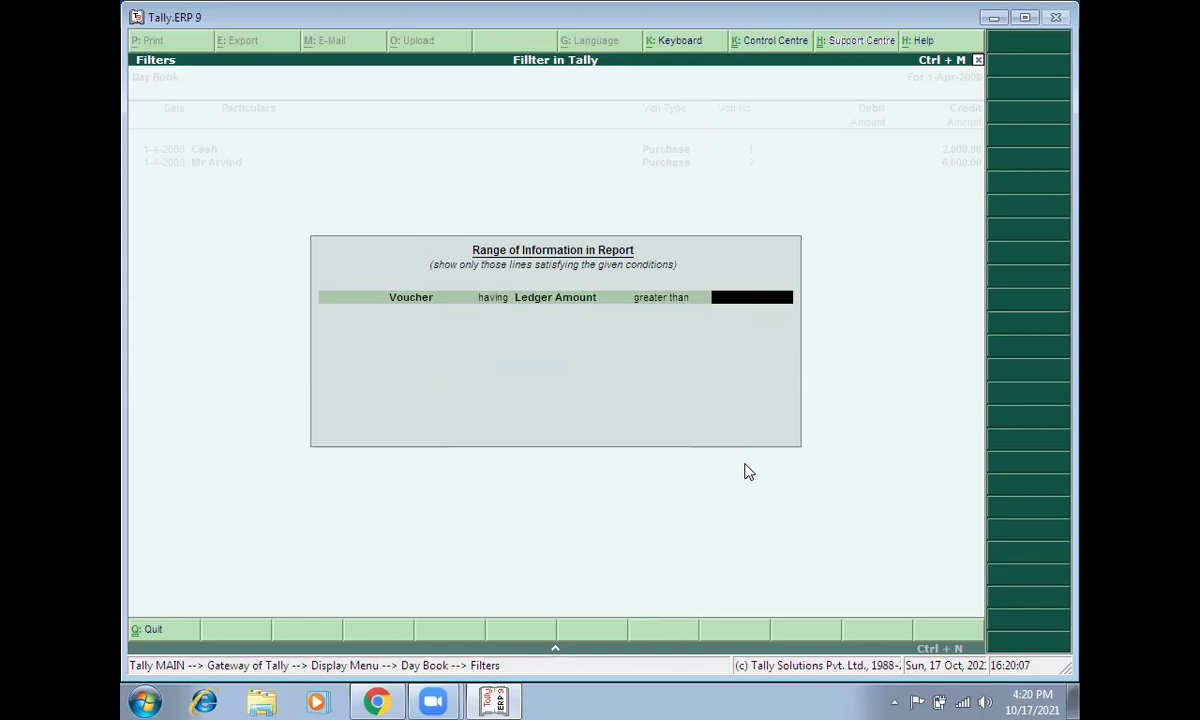
text(6000)
key(Return)
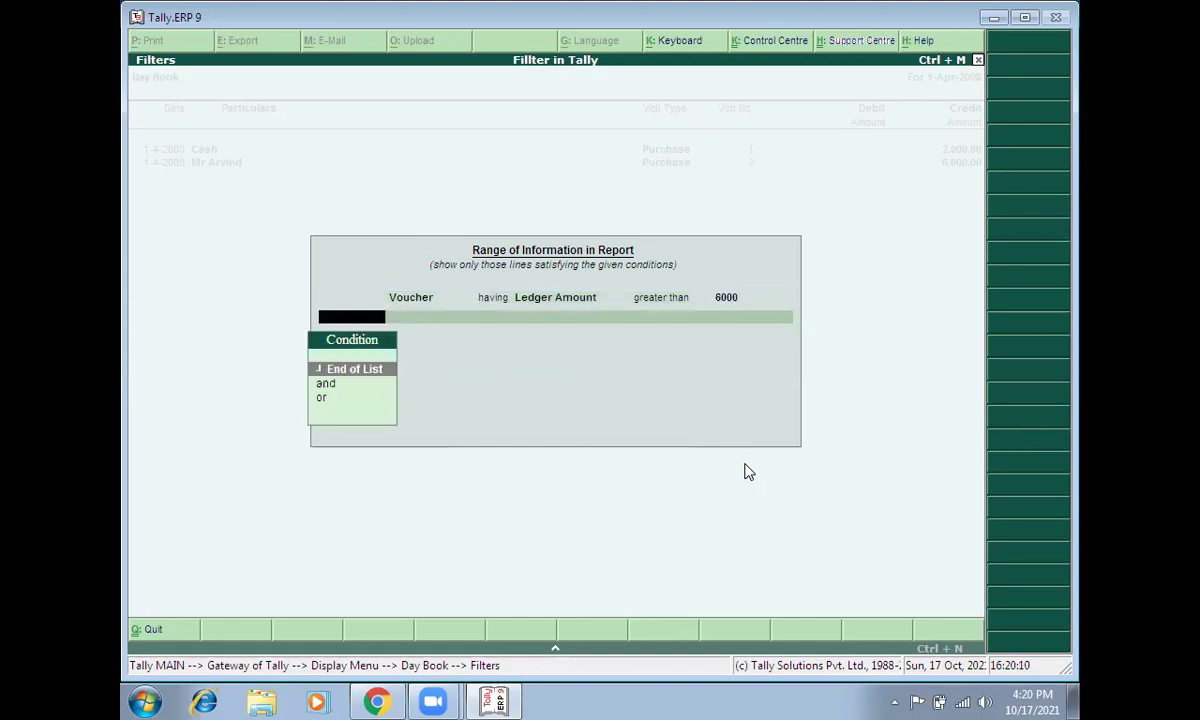
key(Return)
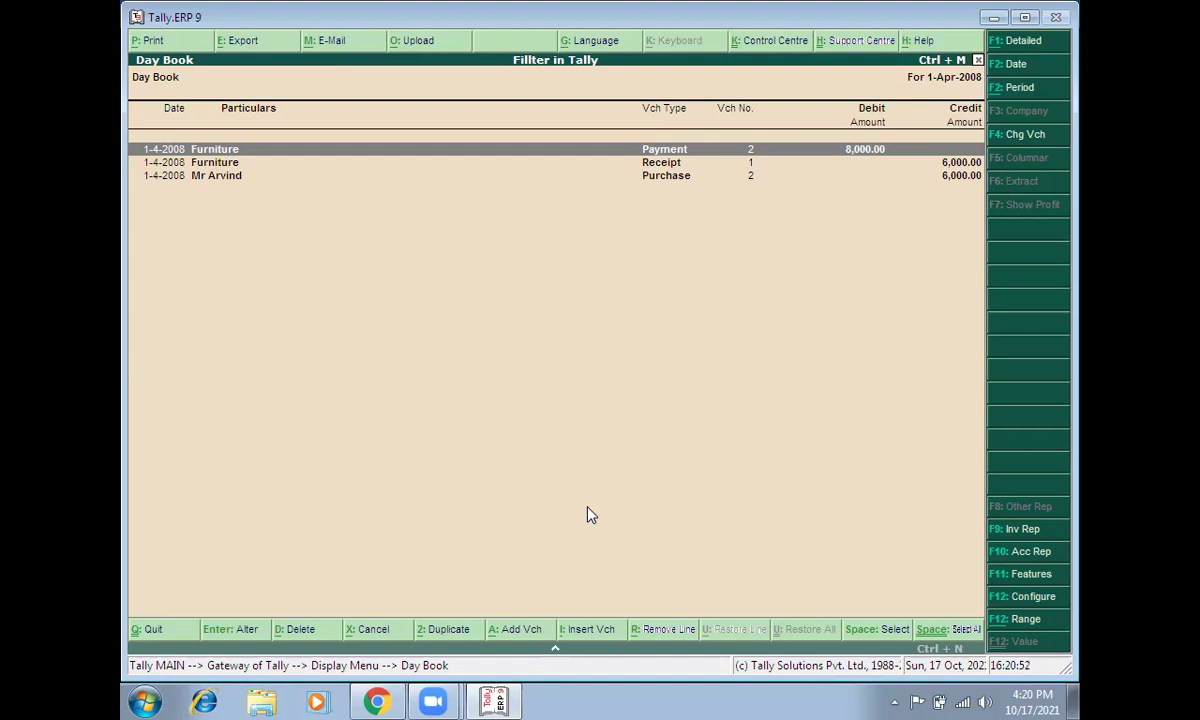
- Redisplay the Day Book without the filter and return to the Gateway of Tally without quitting the program
key(Escape)
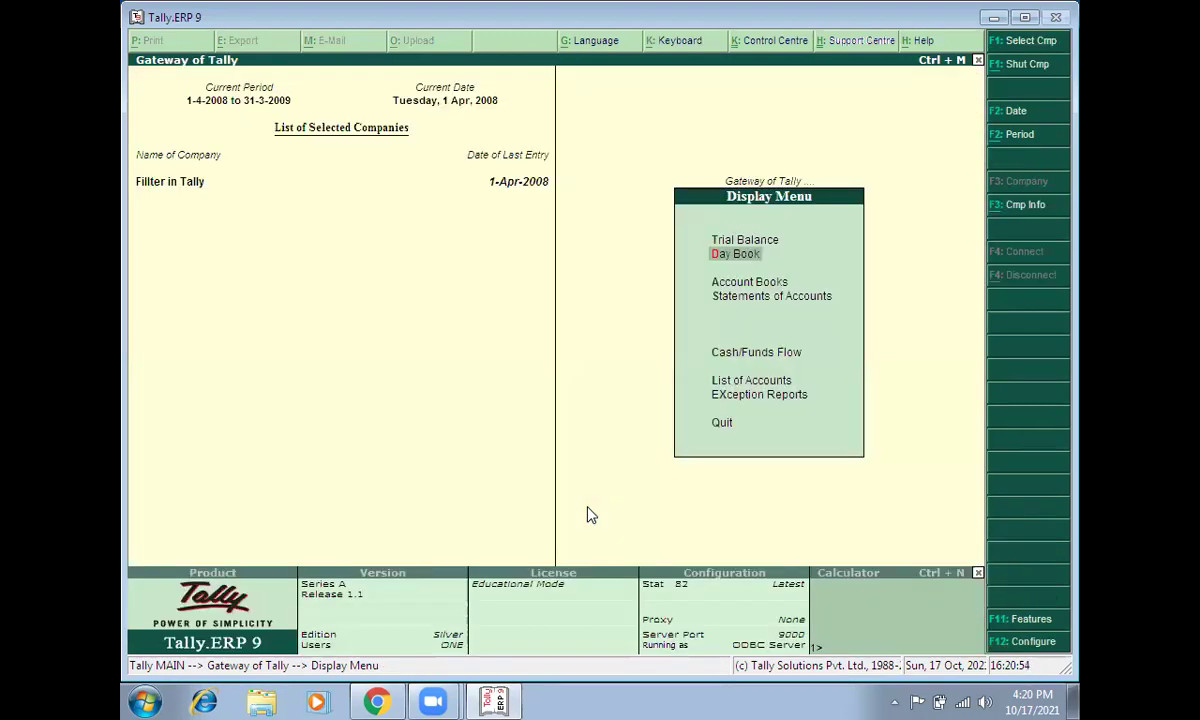
key(Return)
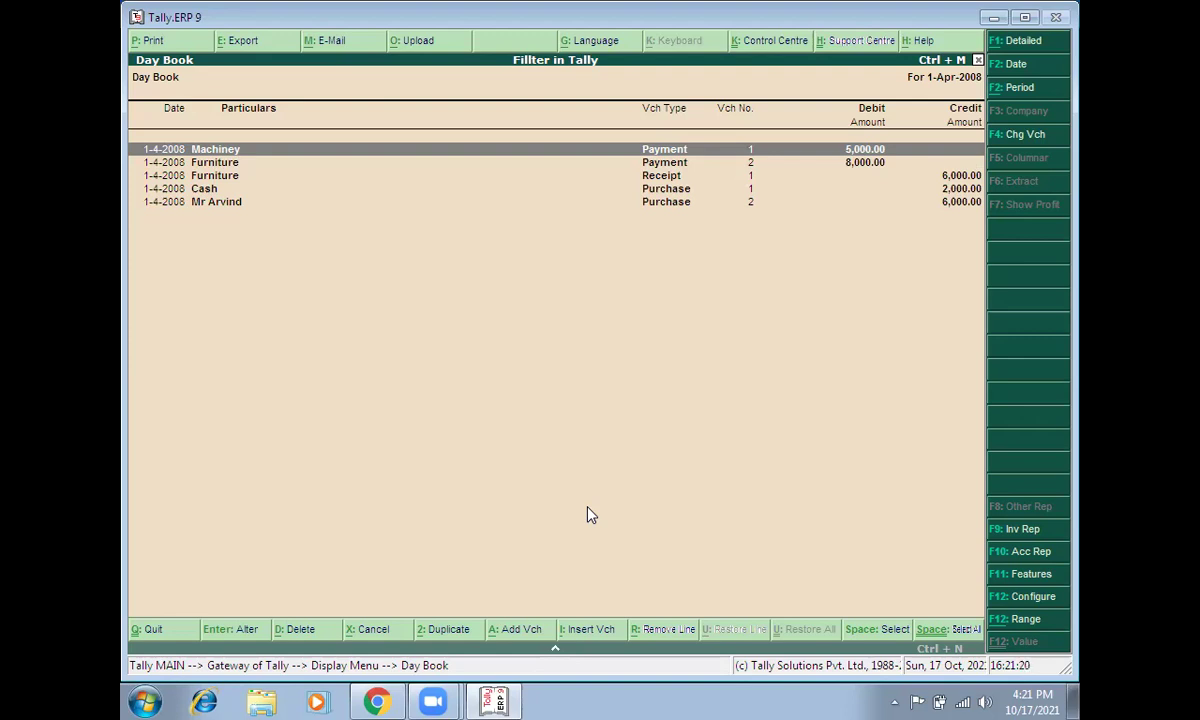
key(Escape)
key(Escape)
key(Escape)
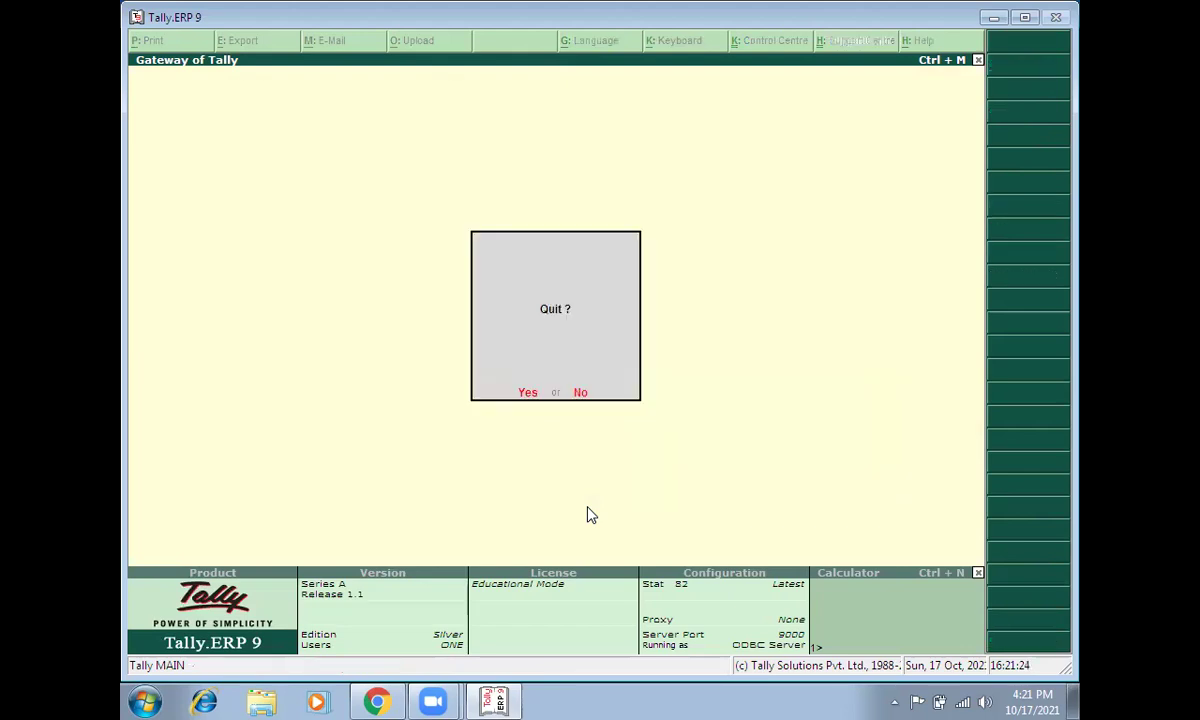
key(n)
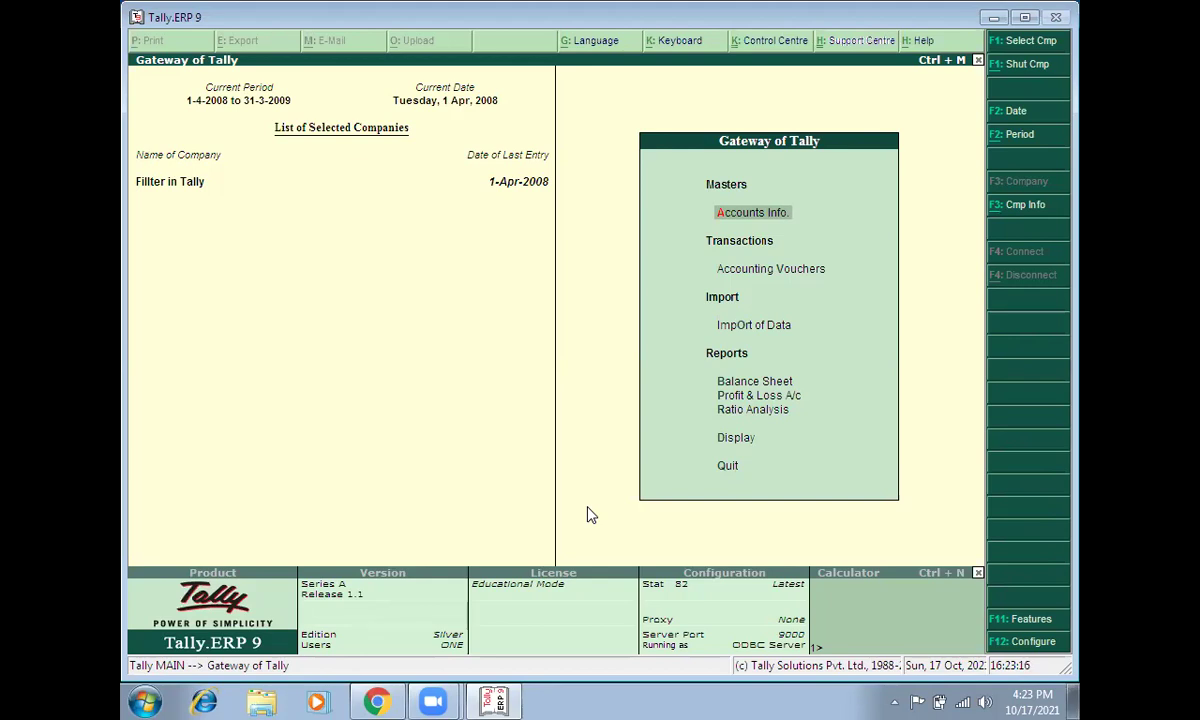
key(Down)
key(Down)
key(Down)
key(Down)
key(Down)
key(Down)
key(Down)
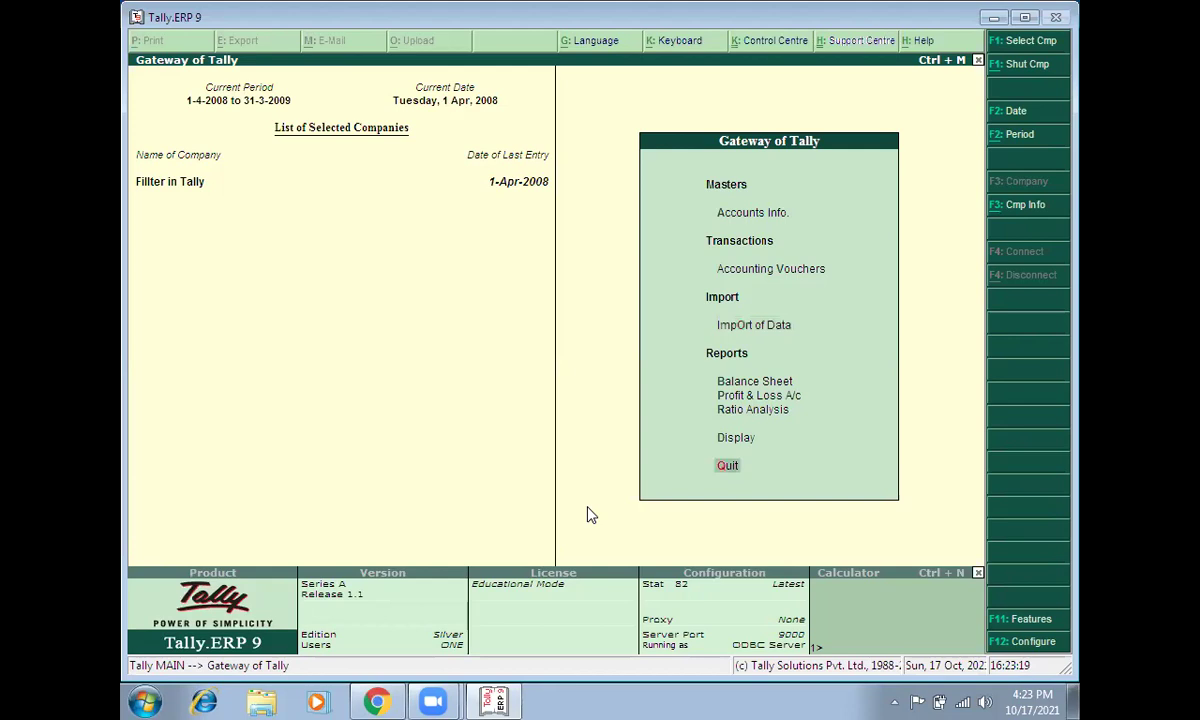
- Shut the company "Fillter in Tally" from the company information options
key(alt+F3)
key(Down)
key(Down)
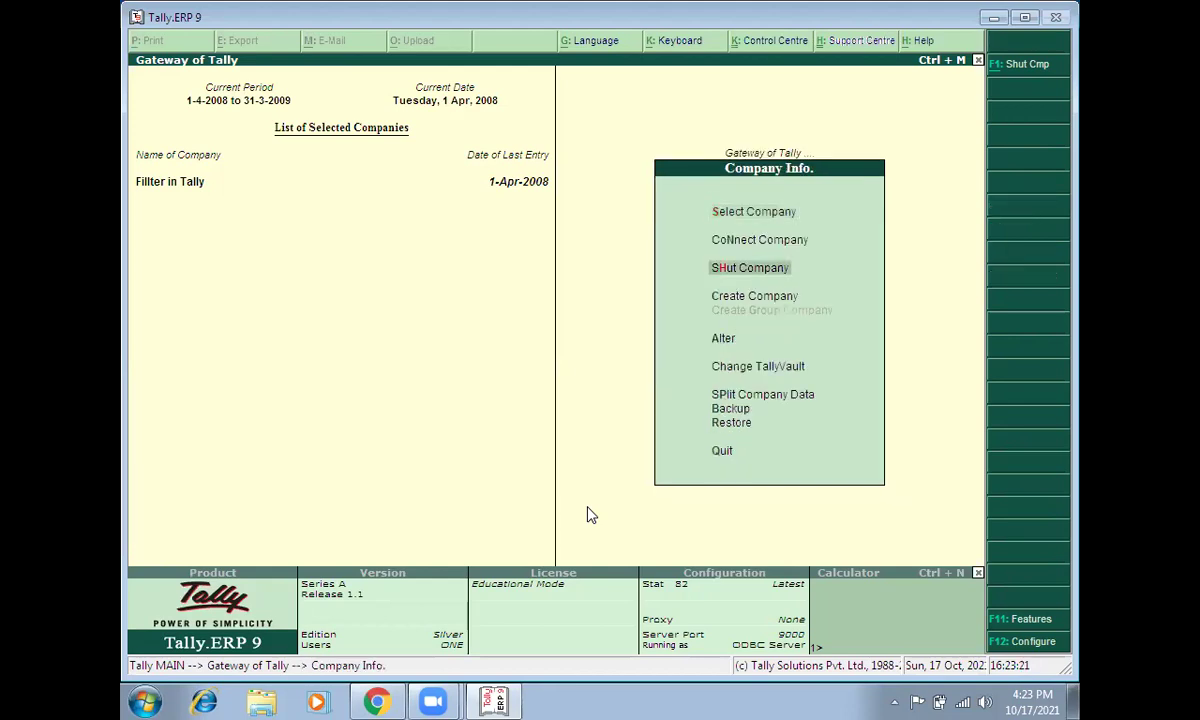
key(Return)
key(Return)
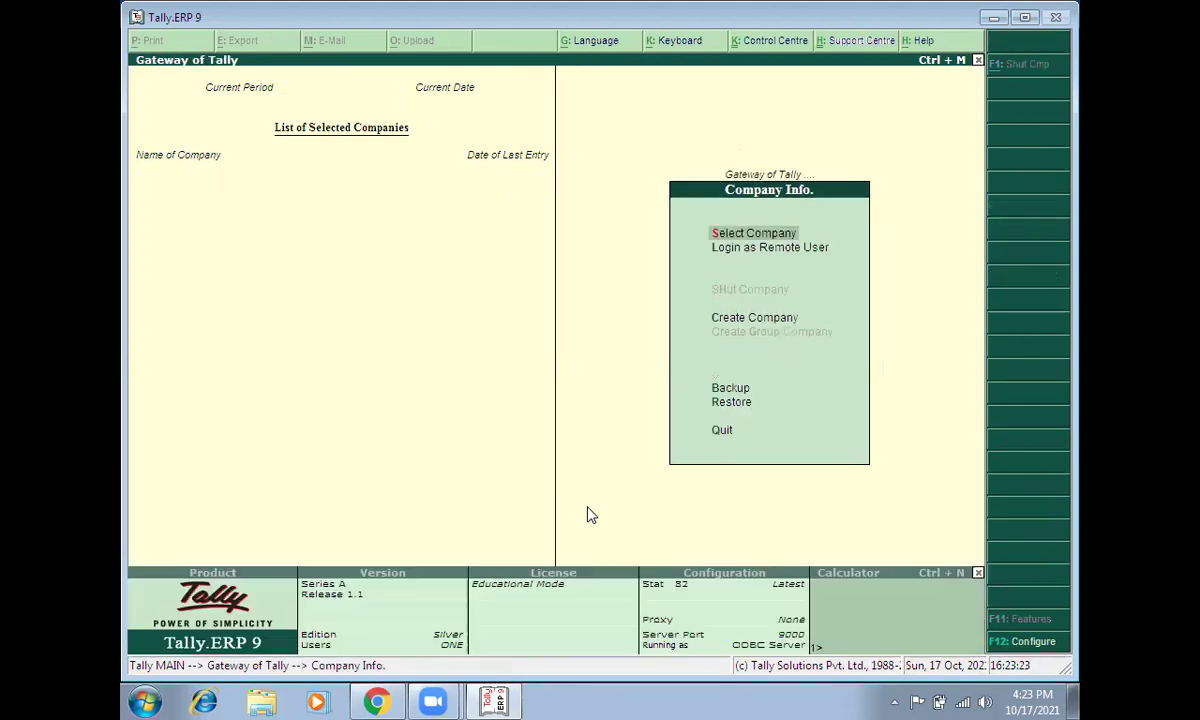
- Start creating a new company named "State Bank of India"
key(Down)
key(Down)
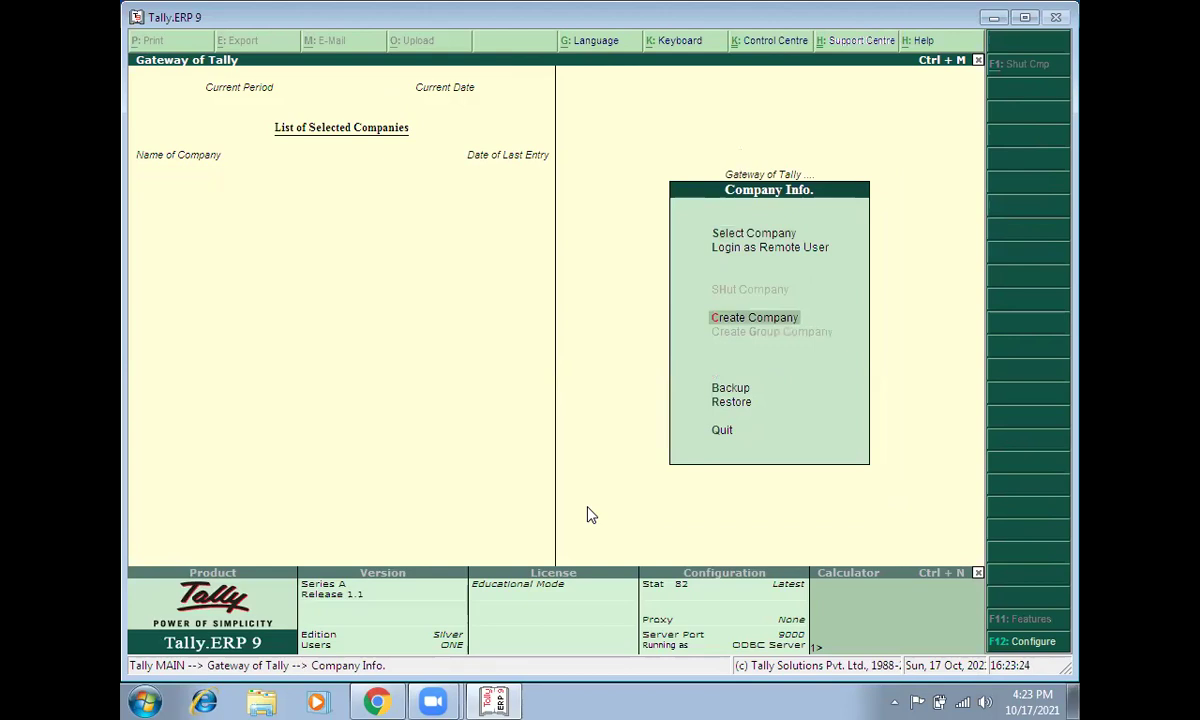
key(Return)
text(Sta)
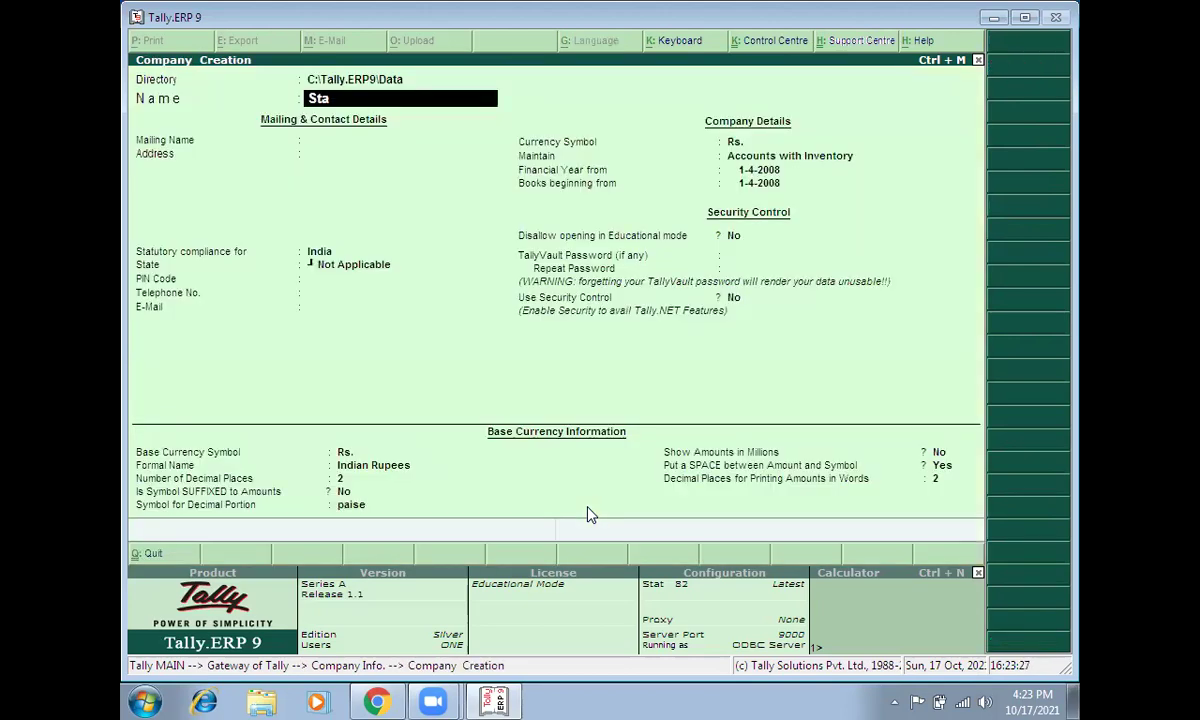
text(te bank of India)
key(Return)
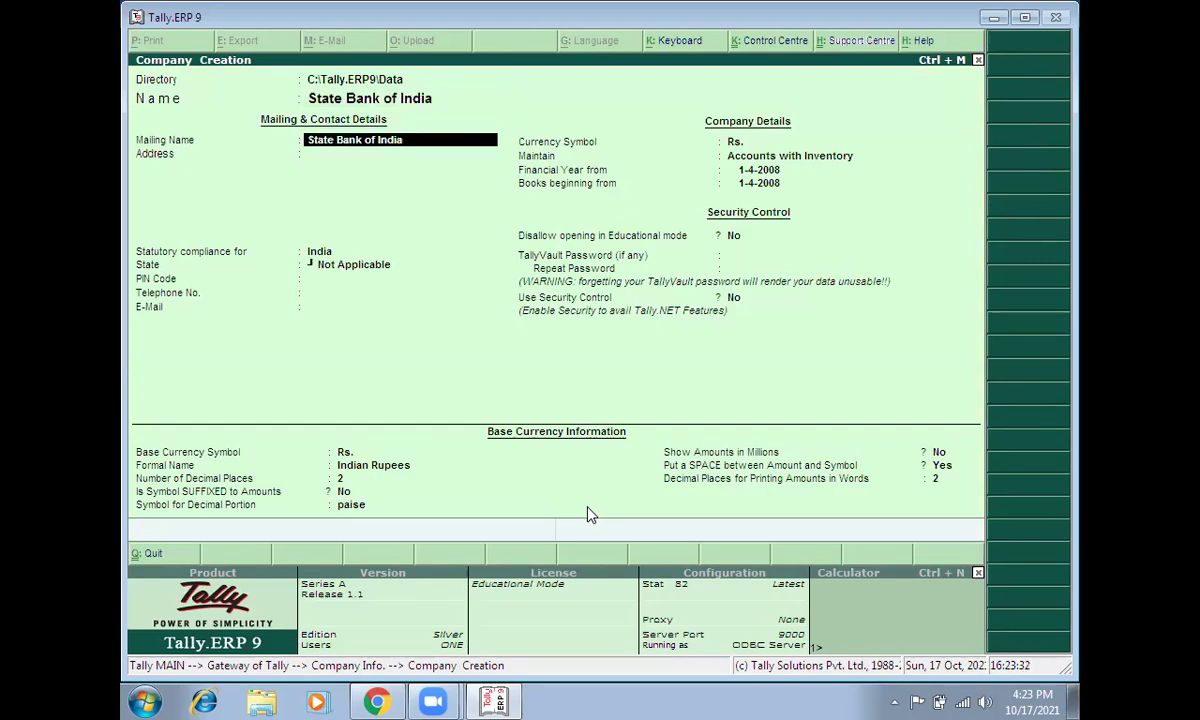
- Keep the mailing name, leave the address blank and choose Maharashtra as the company's state
key(Return)
key(Return)
key(Return)
text(M)
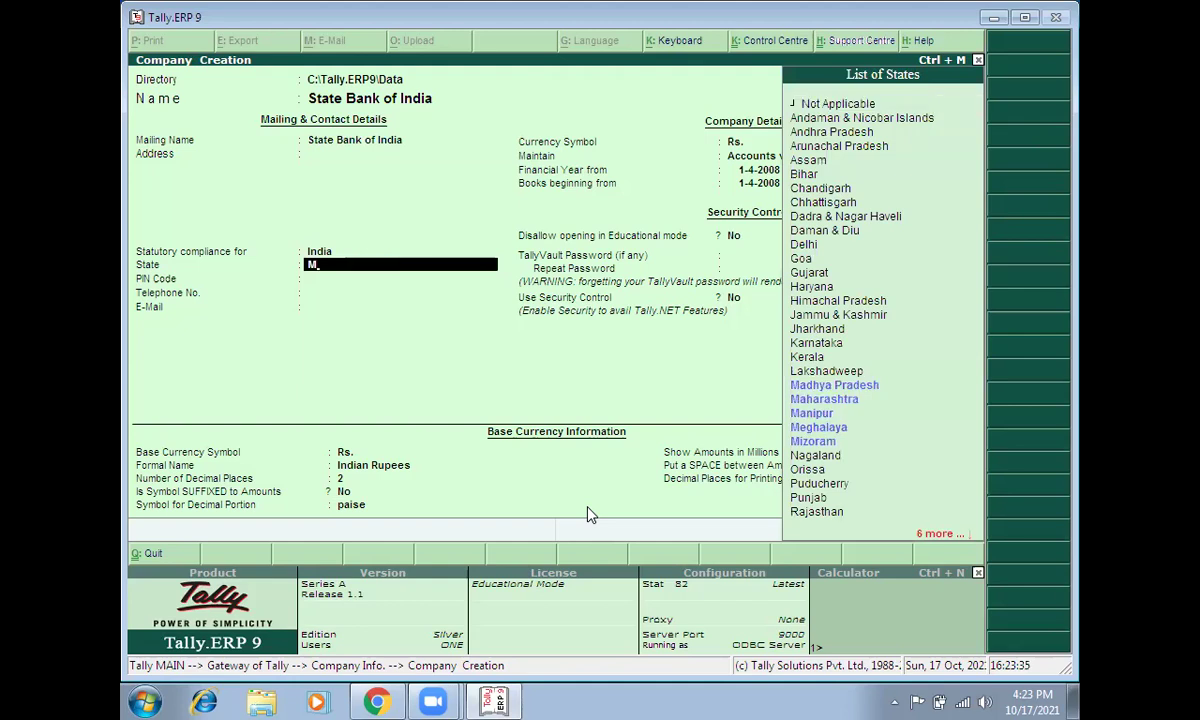
key(Down)
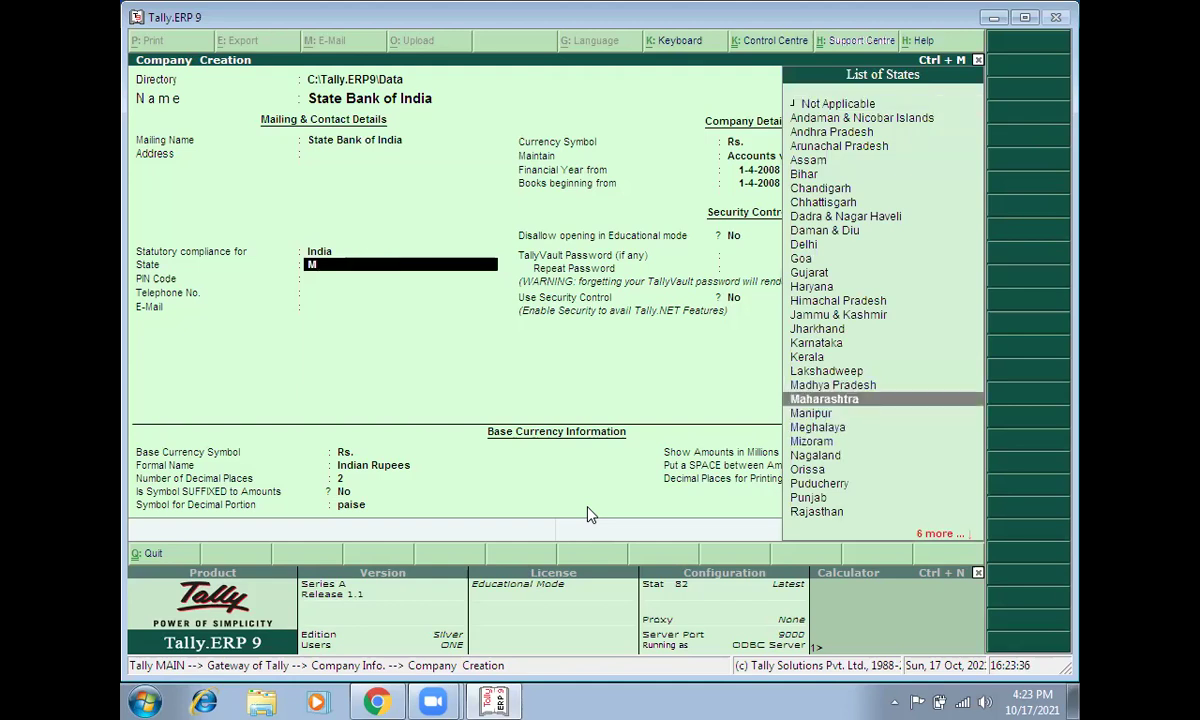
key(Return)
- Set the company to maintain Accounts Only, keep the remaining defaults and save the company
key(Return)
key(Return)
key(Return)
key(Return)
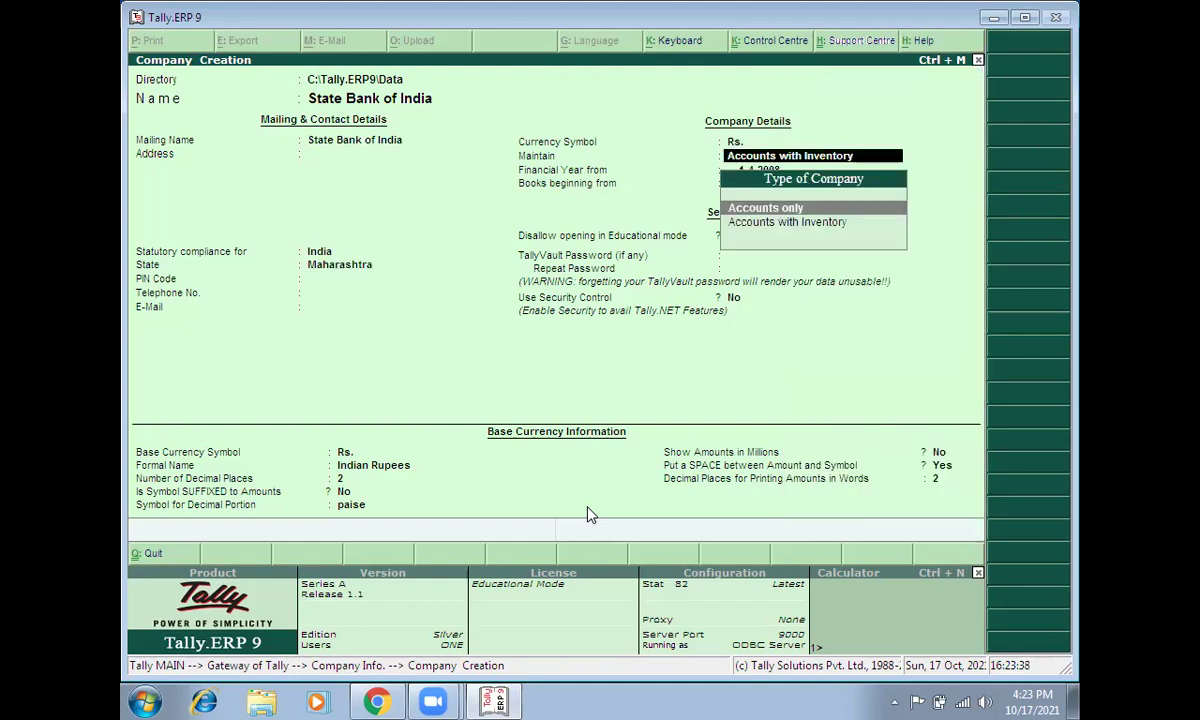
key(Return)
key(Return)
key(Return)
key(Return)
key(Return)
key(Return)
key(Return)
key(Return)
key(Return)
key(Return)
key(Return)
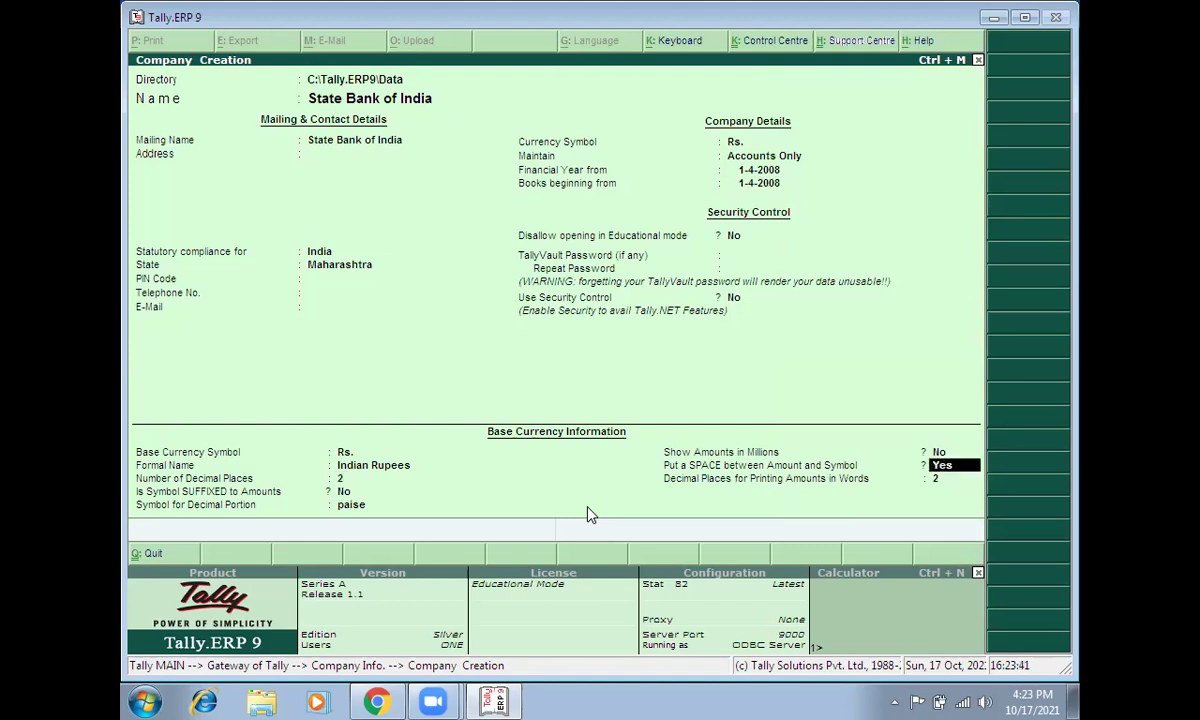
key(Return)
key(Return)
key(Return)
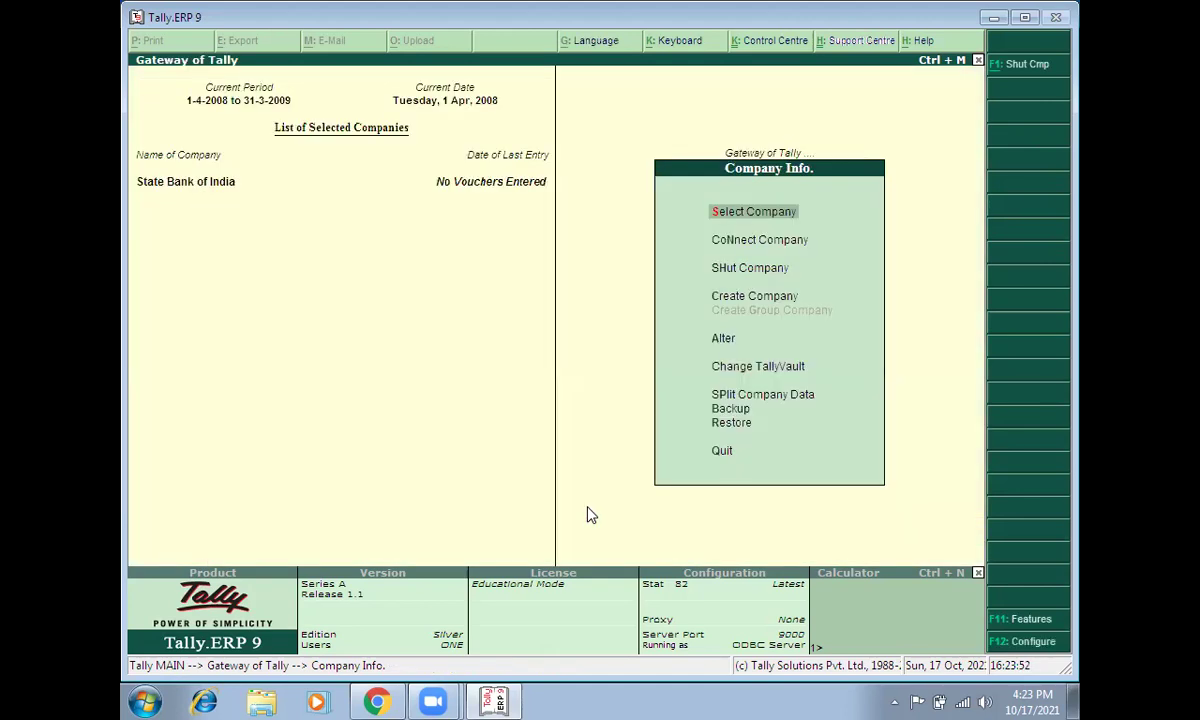
- Enable cheque printing in the company's accounting features, keeping the preceding options at their defaults
key(Down)
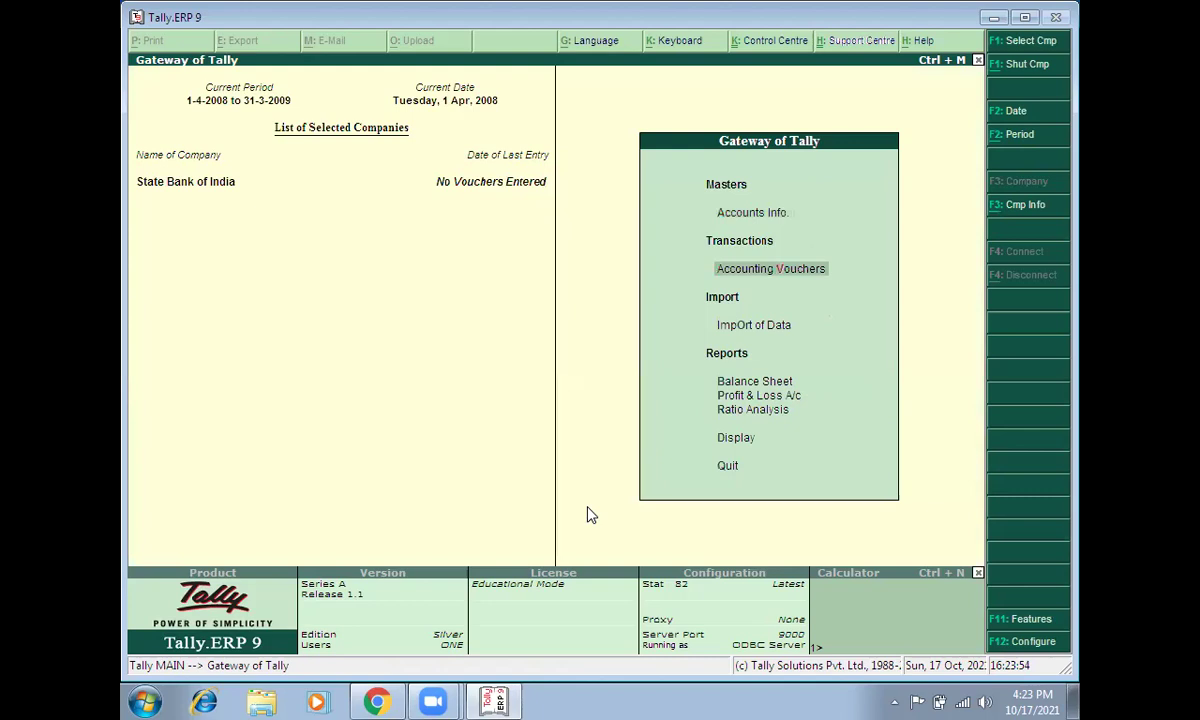
key(Up)
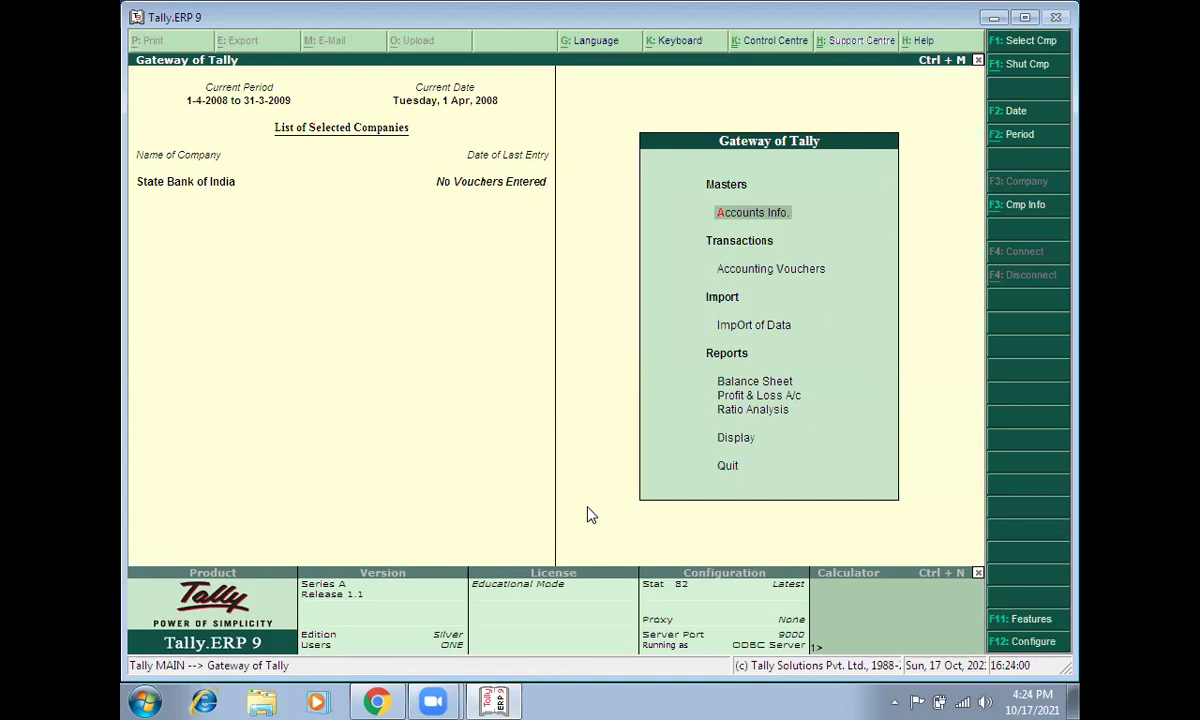
key(F11)
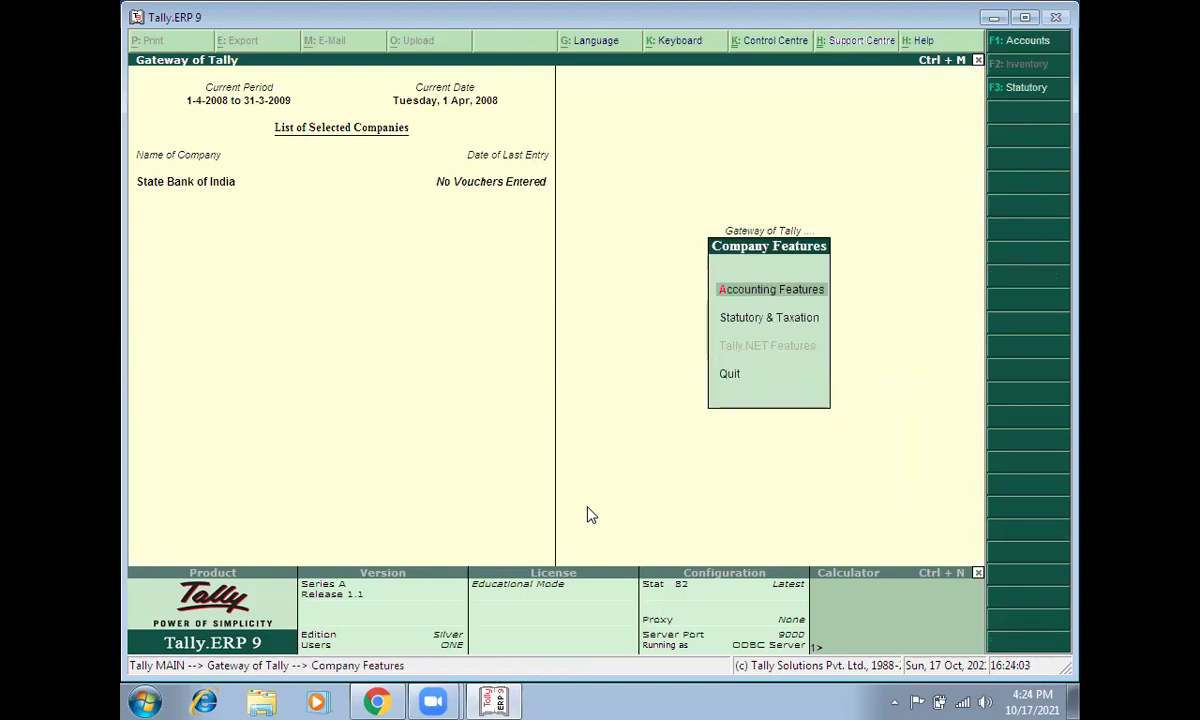
key(Return)
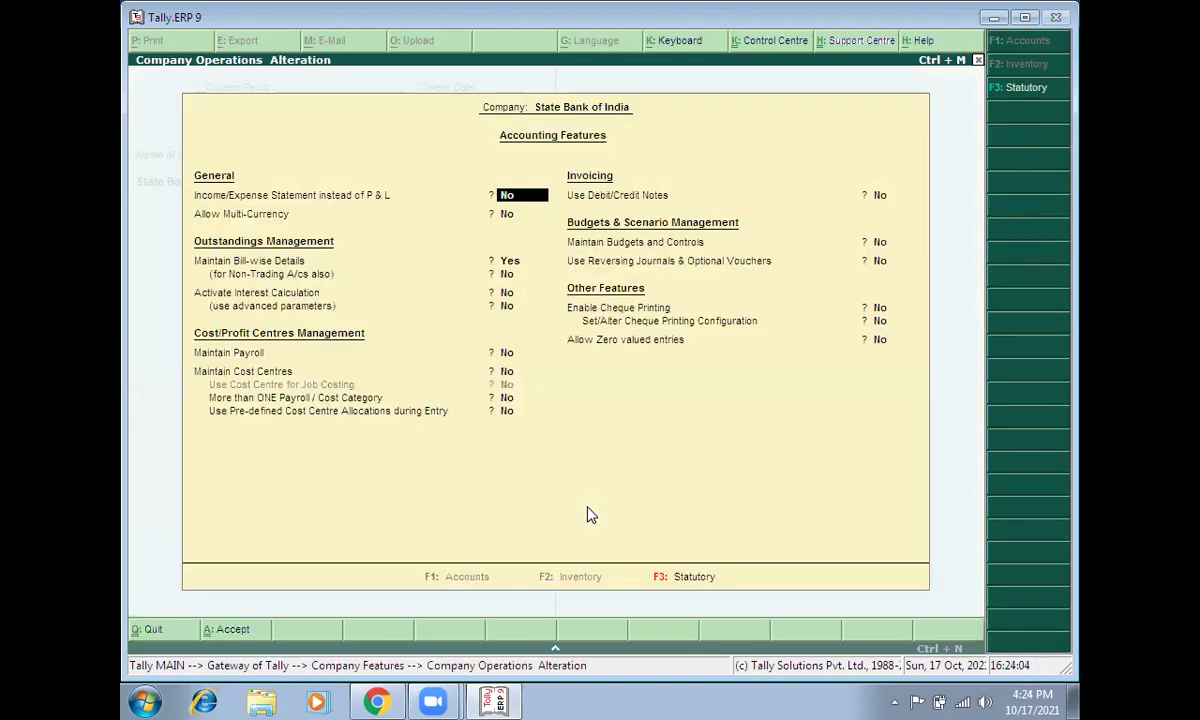
key(Return)
key(Return)
key(Return)
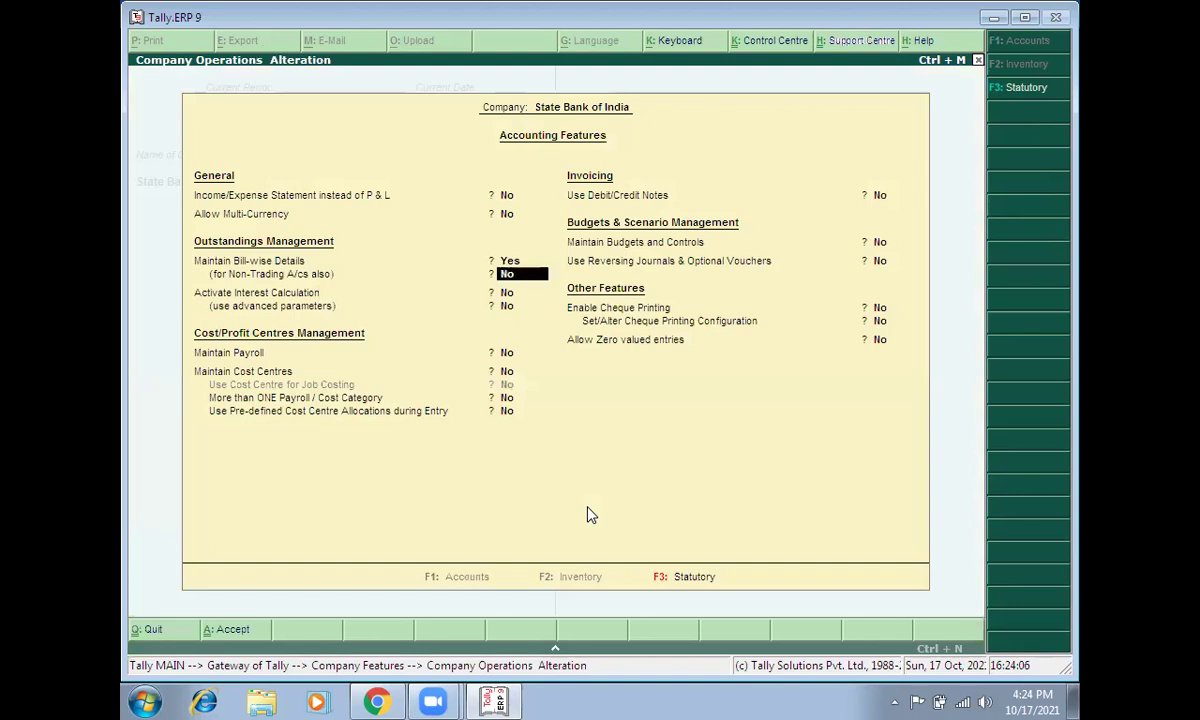
key(Return)
key(Return)
key(Return)
key(Return)
key(Return)
key(Return)
key(Return)
key(Return)
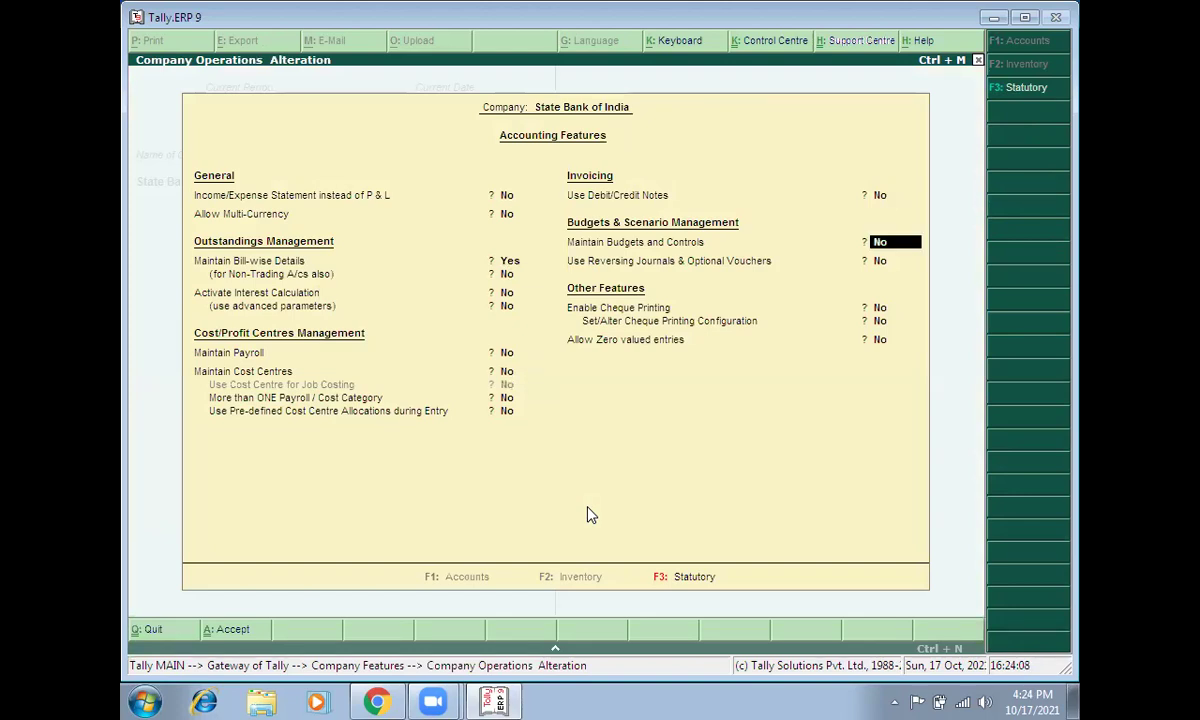
key(Return)
key(Return)
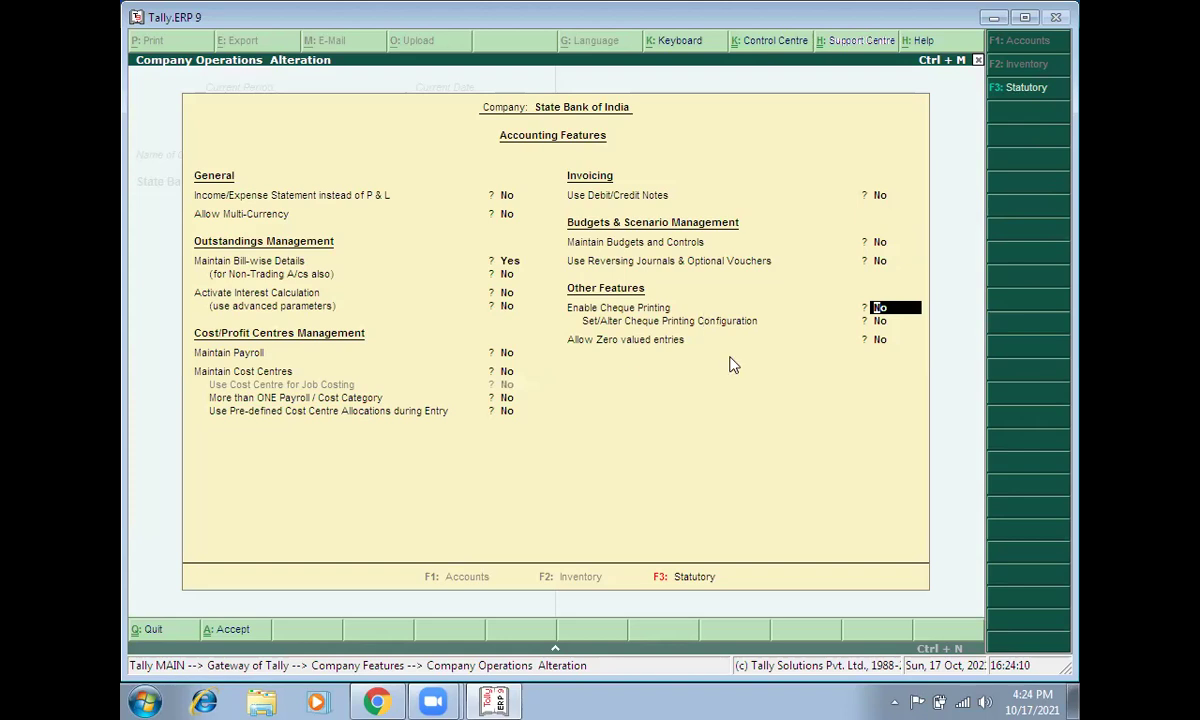
text(y)
key(Return)
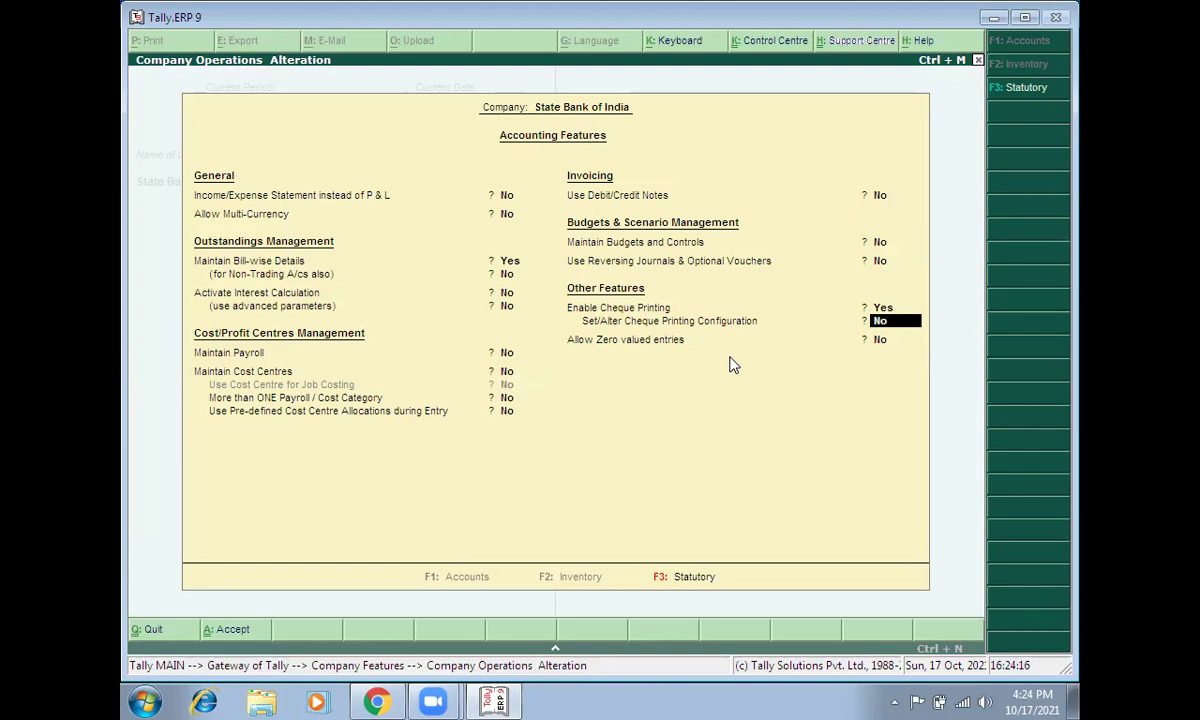
- Turn on the cheque printing configuration, set the company name on cheques to "D-Mart Pvt Ltd" without any banks, and save the features
text(y)
key(Return)
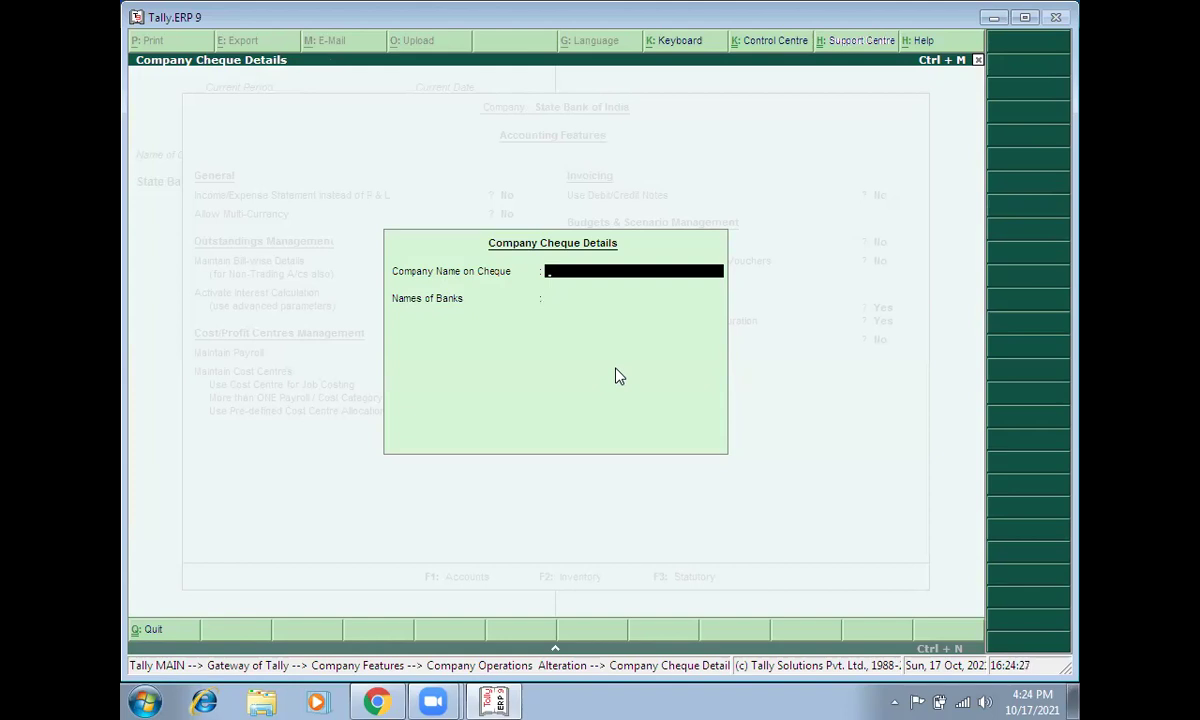
text(D-Mart Pvt Ltd)
key(Return)
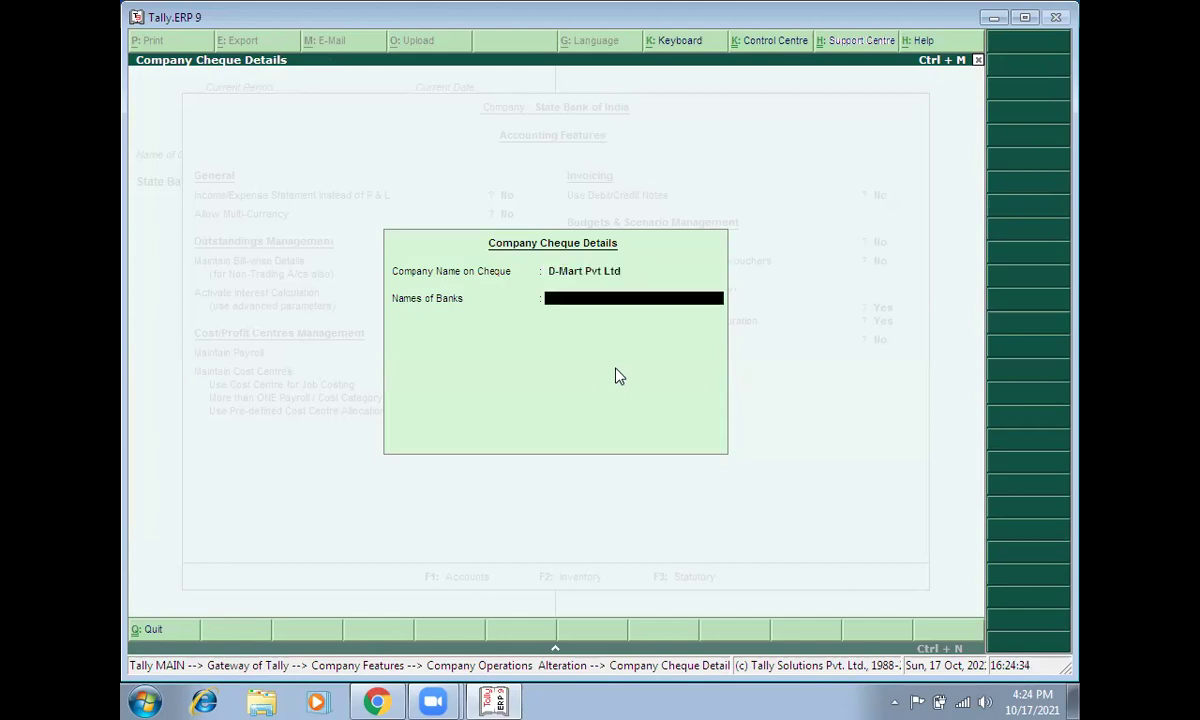
key(Return)
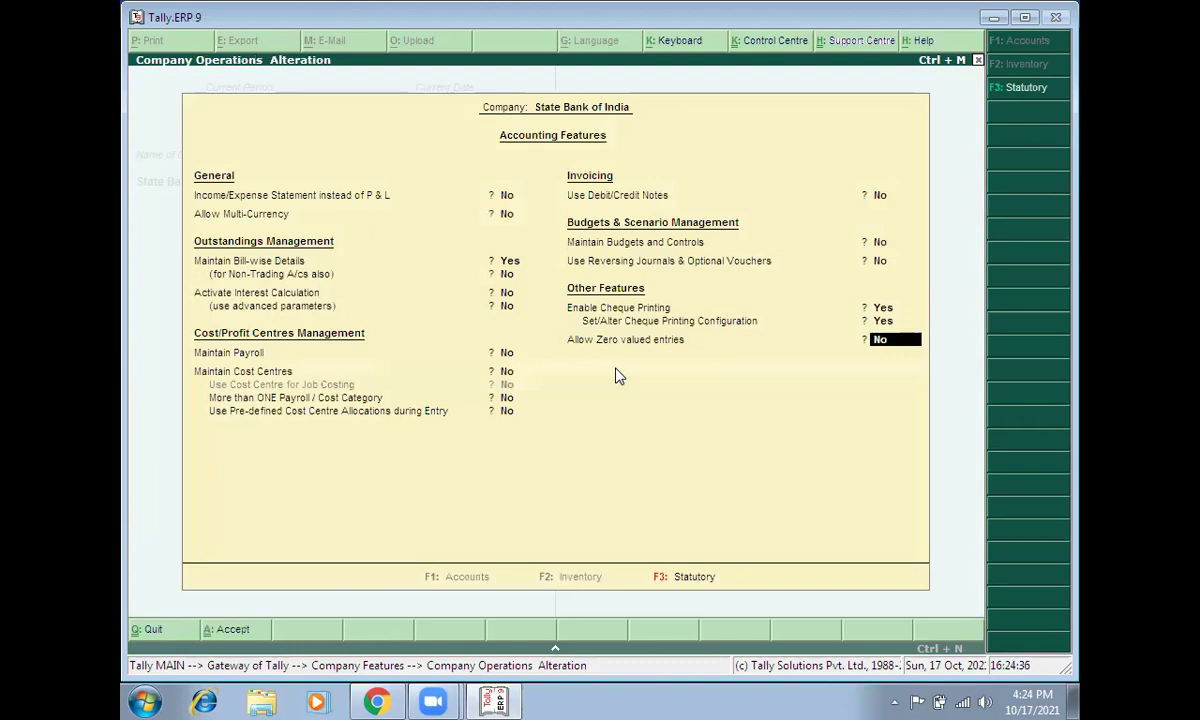
key(Return)
key(y)
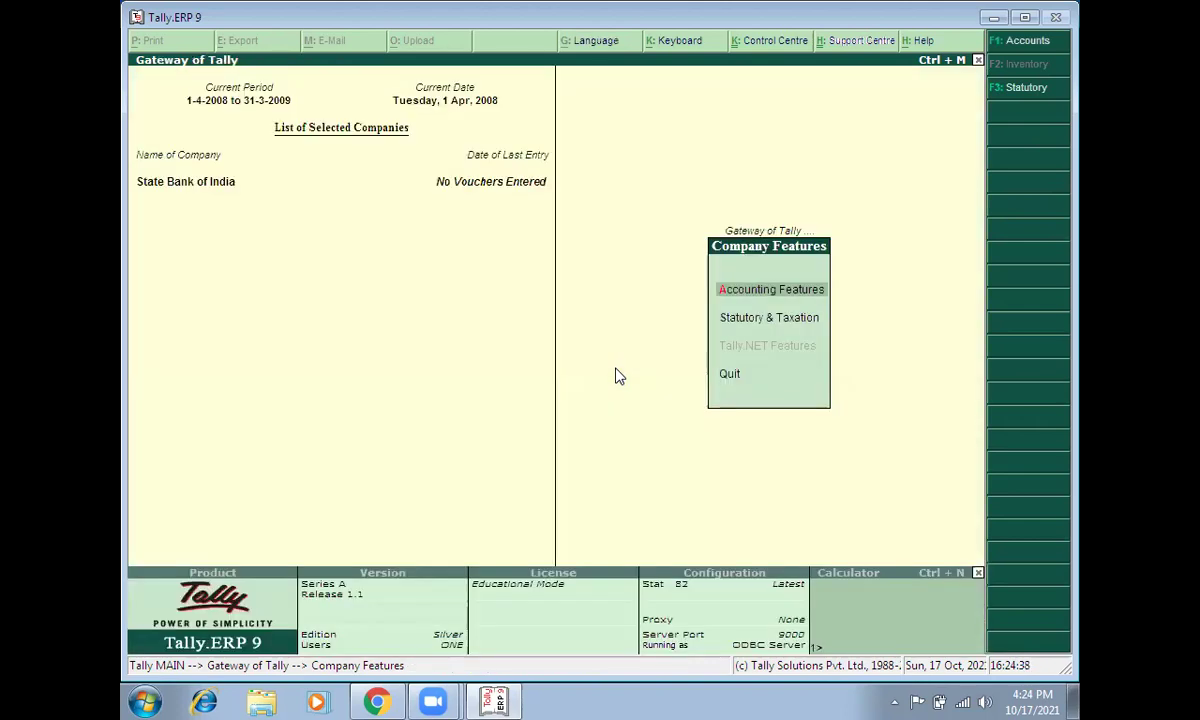
key(Escape)
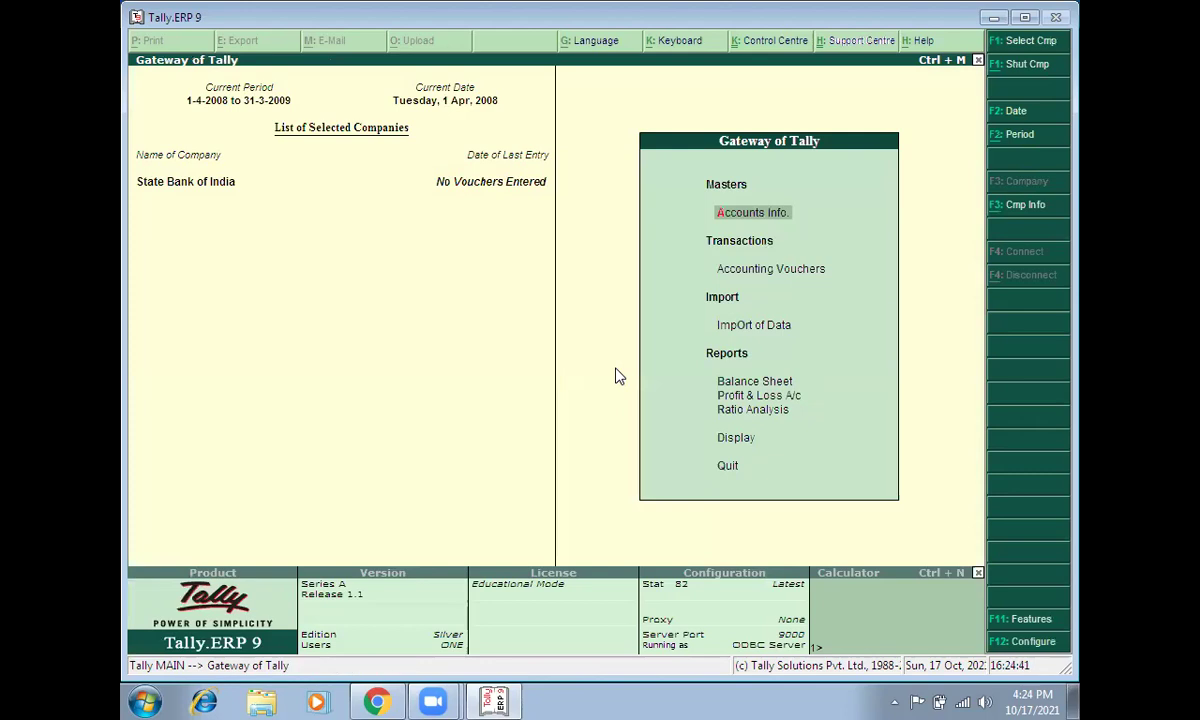
key(Return)
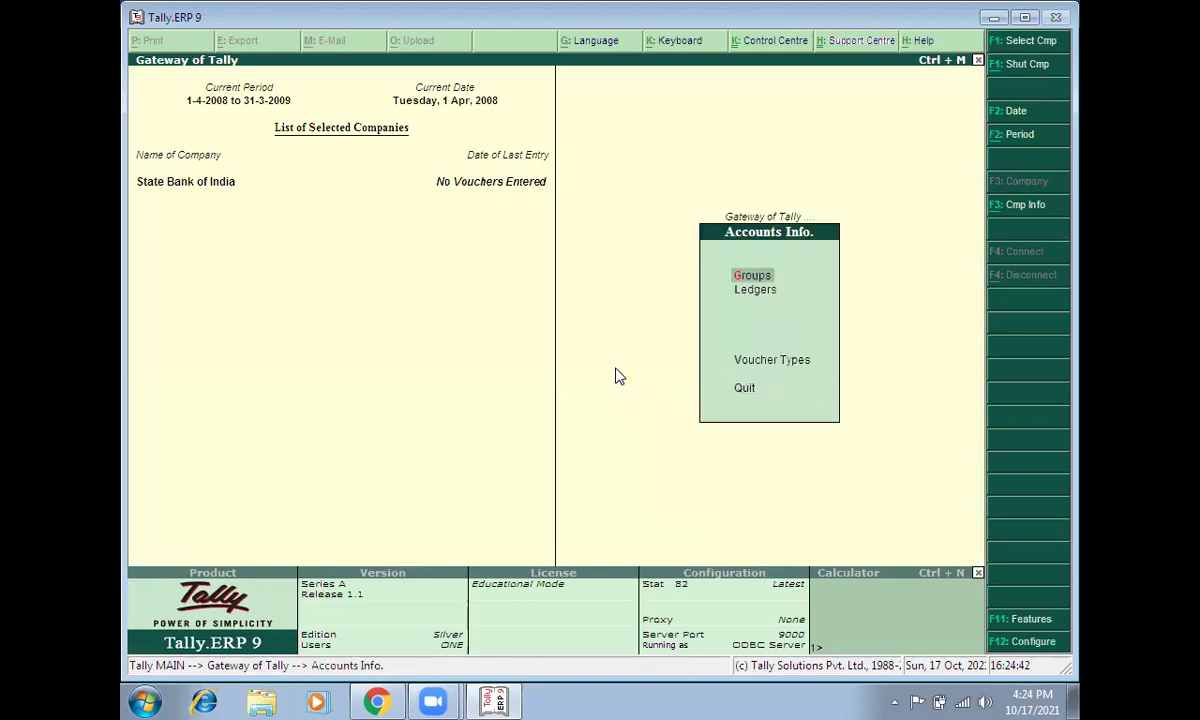
key(l)
key(Return)
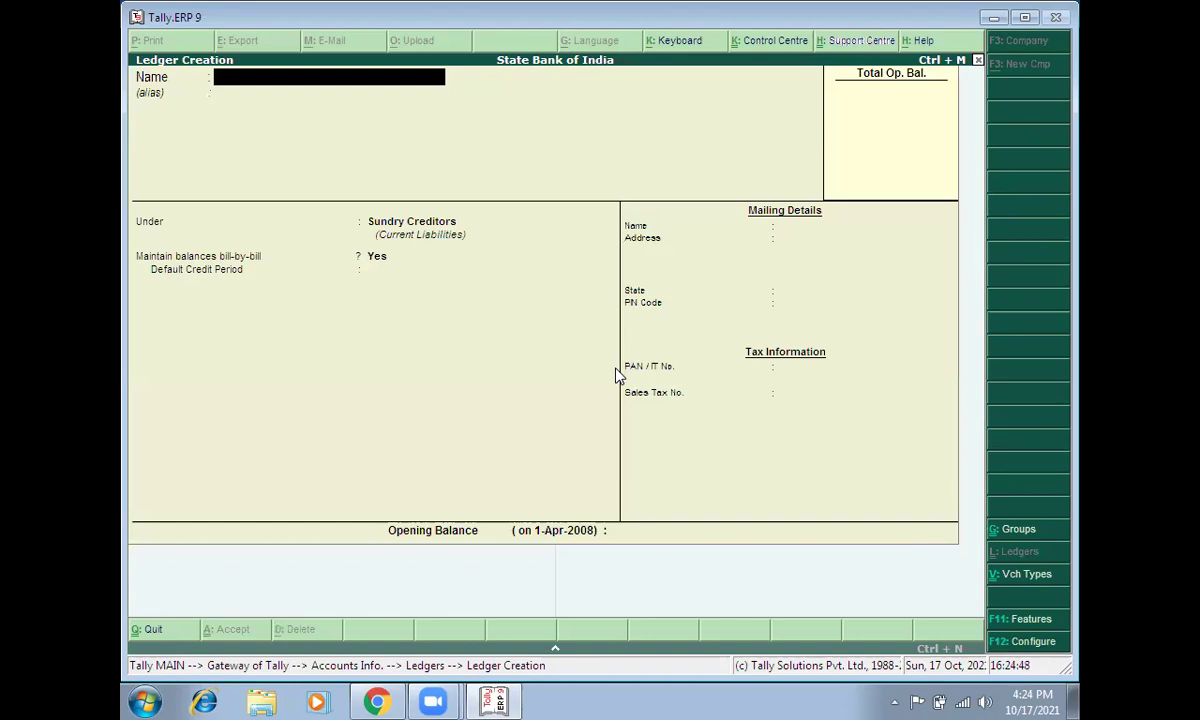
text(State bank of Ind)
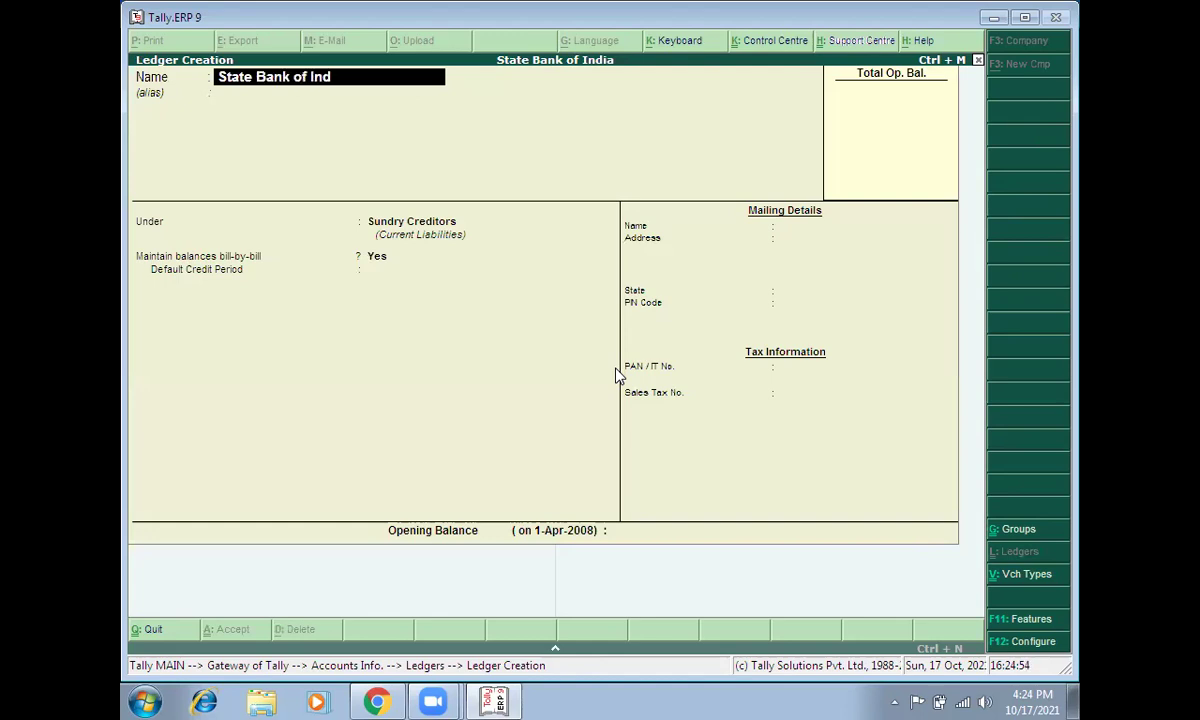
text(ia)
key(Return)
text(B)
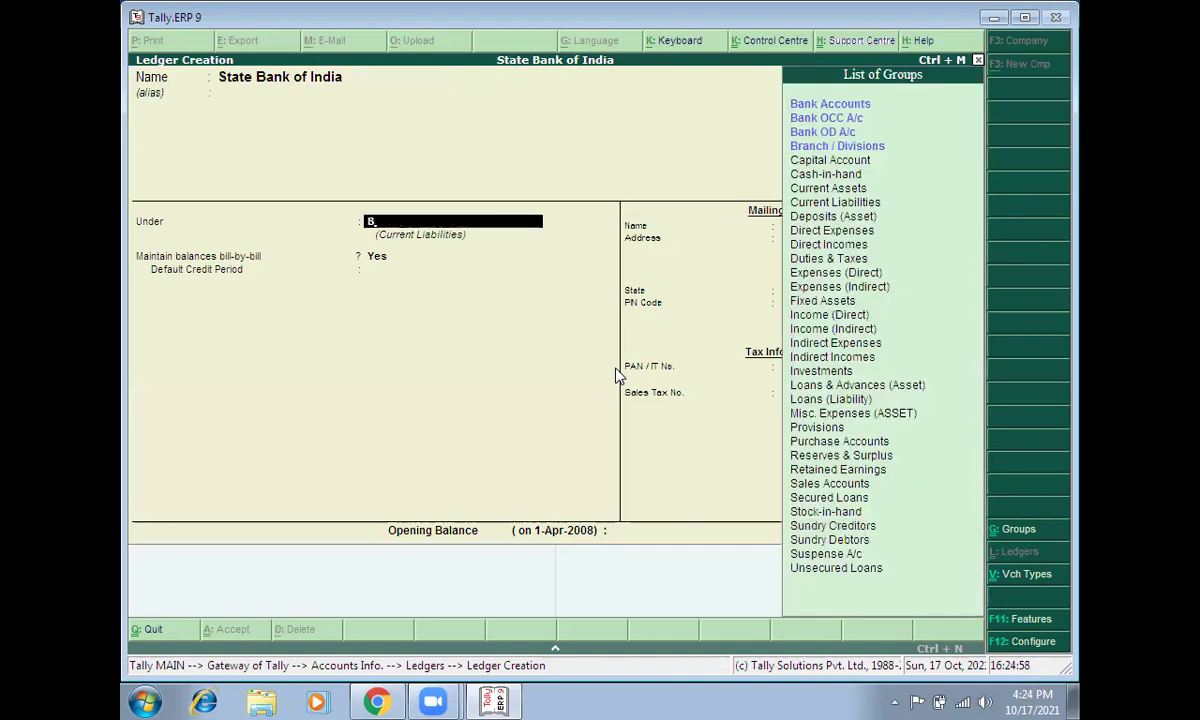
key(Return)
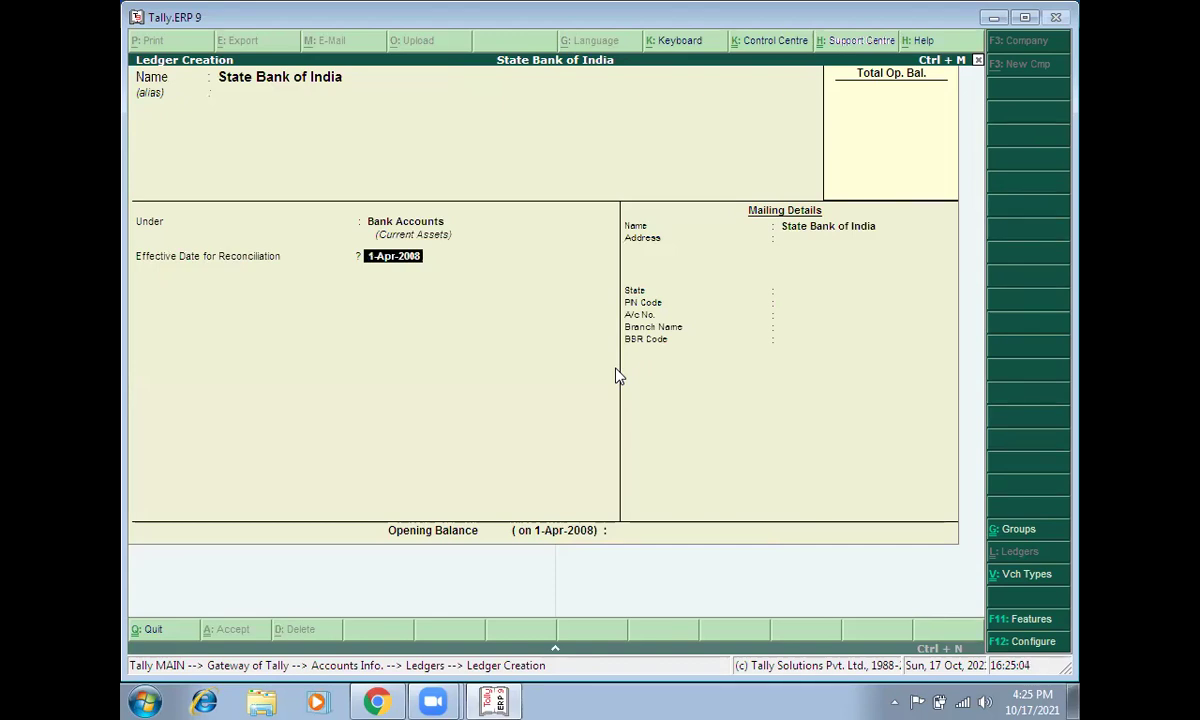
key(Return)
key(Return)
key(Return)
key(Return)
key(Return)
key(Return)
key(Return)
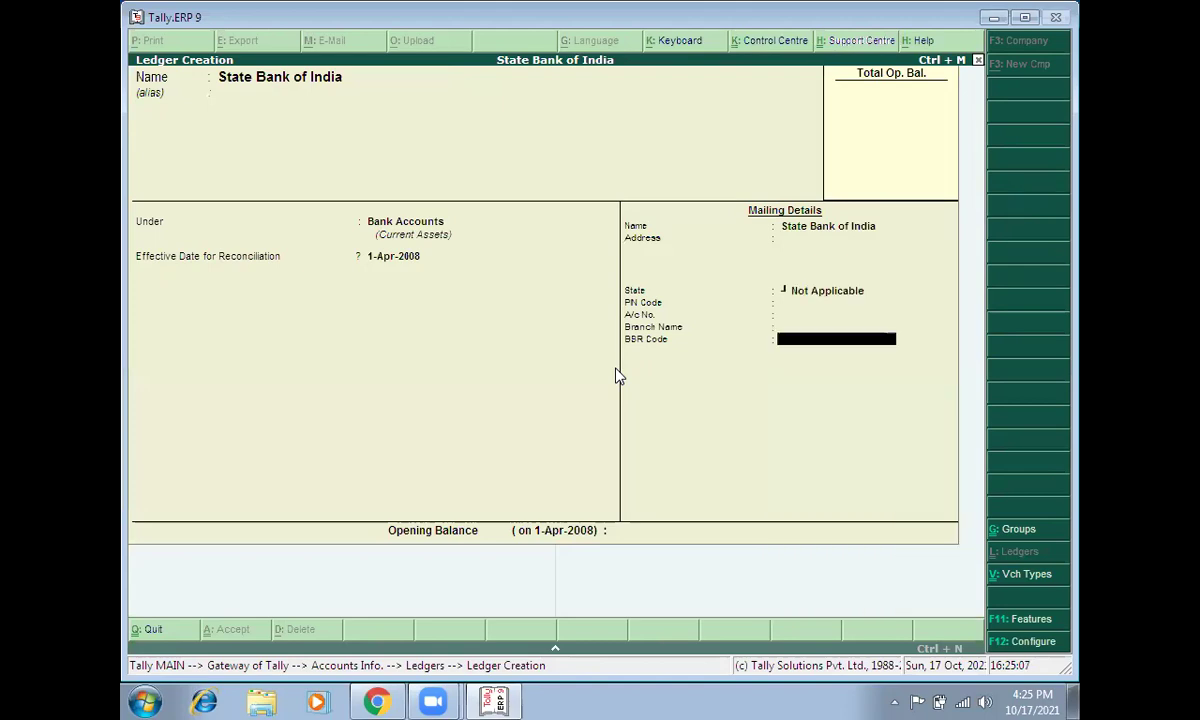
key(Return)
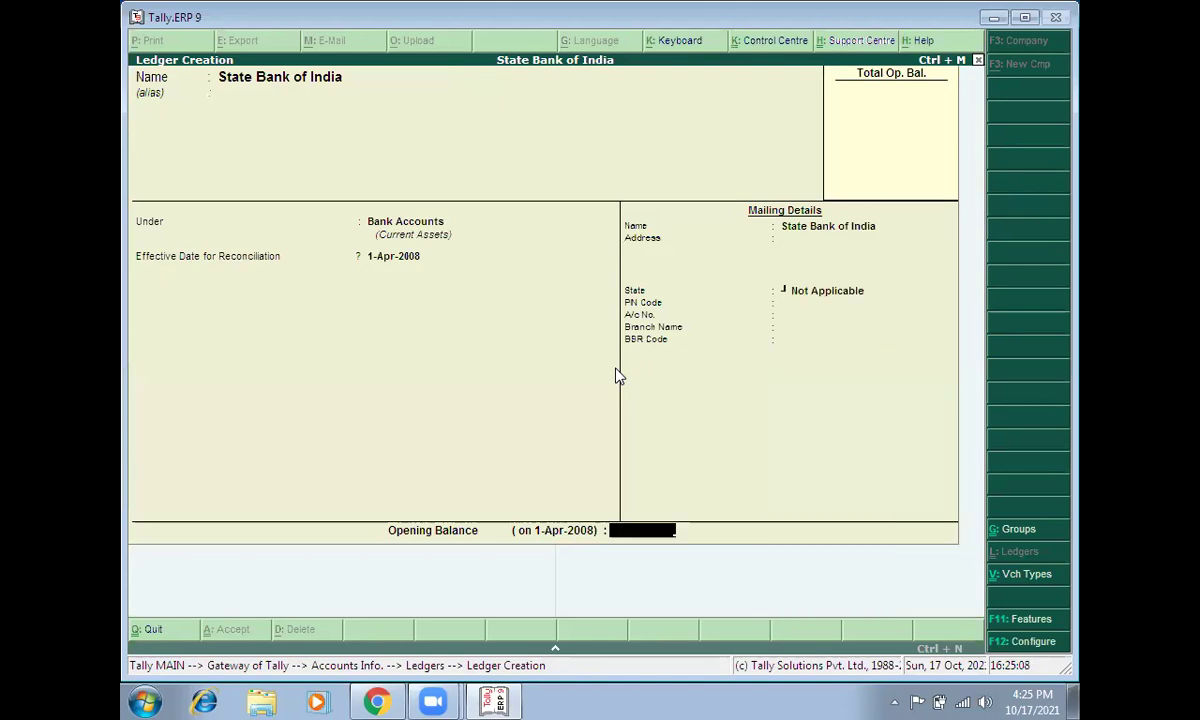
key(Escape)
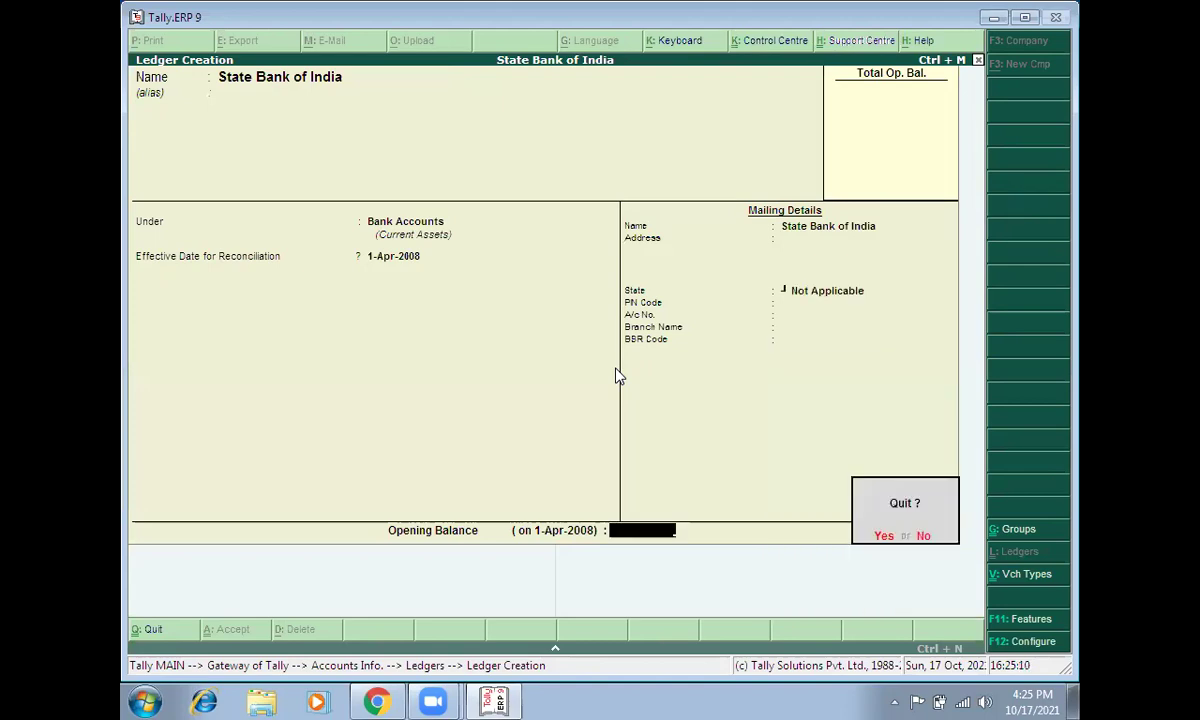
key(y)
key(Escape)
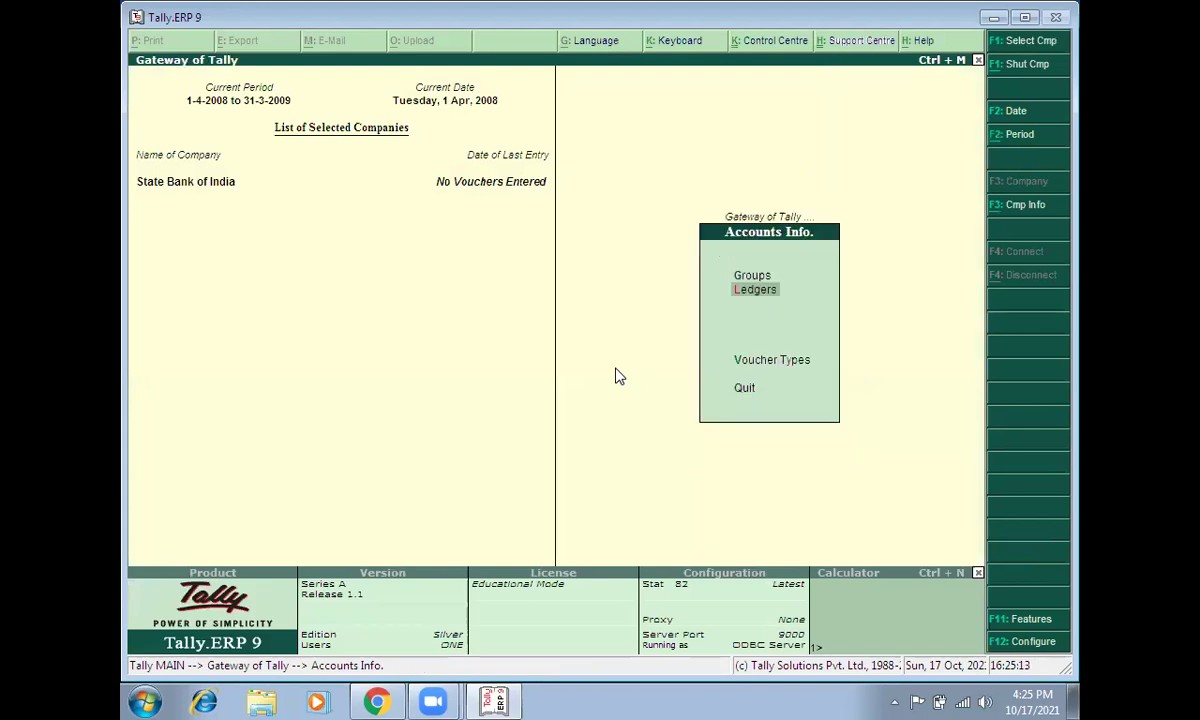
key(Escape)
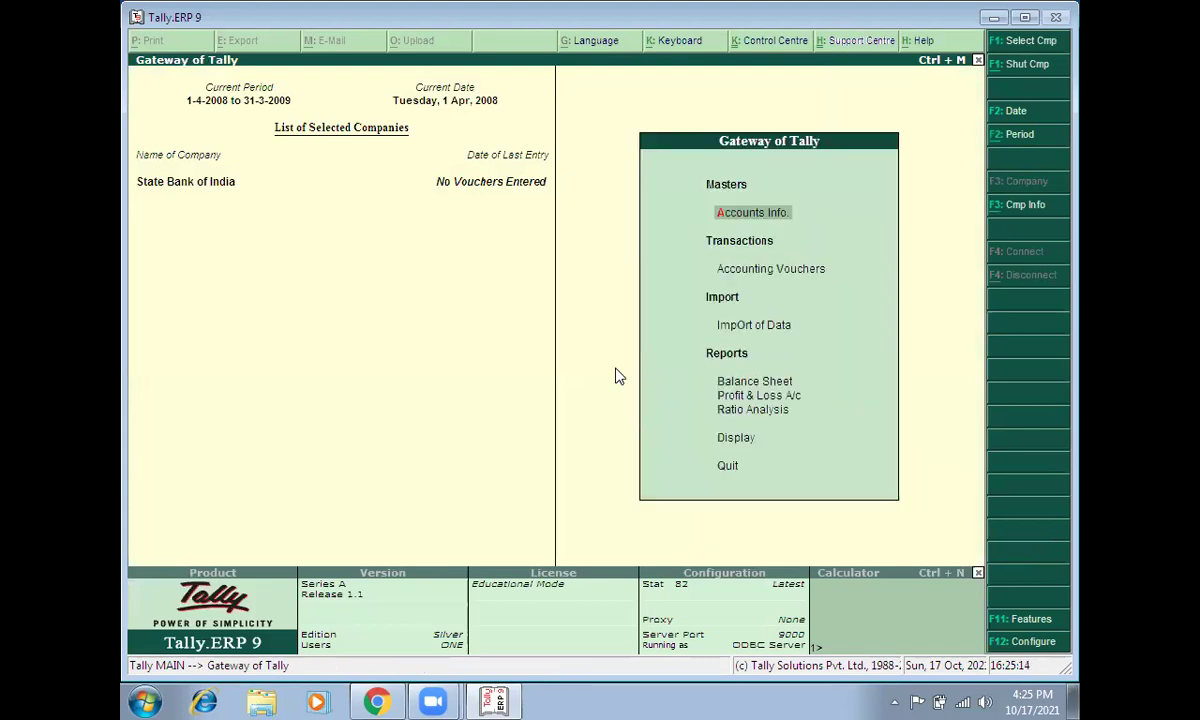
- Start a new single ledger named "Sbi" without an alias and place it under Bank Accounts
key(Down)
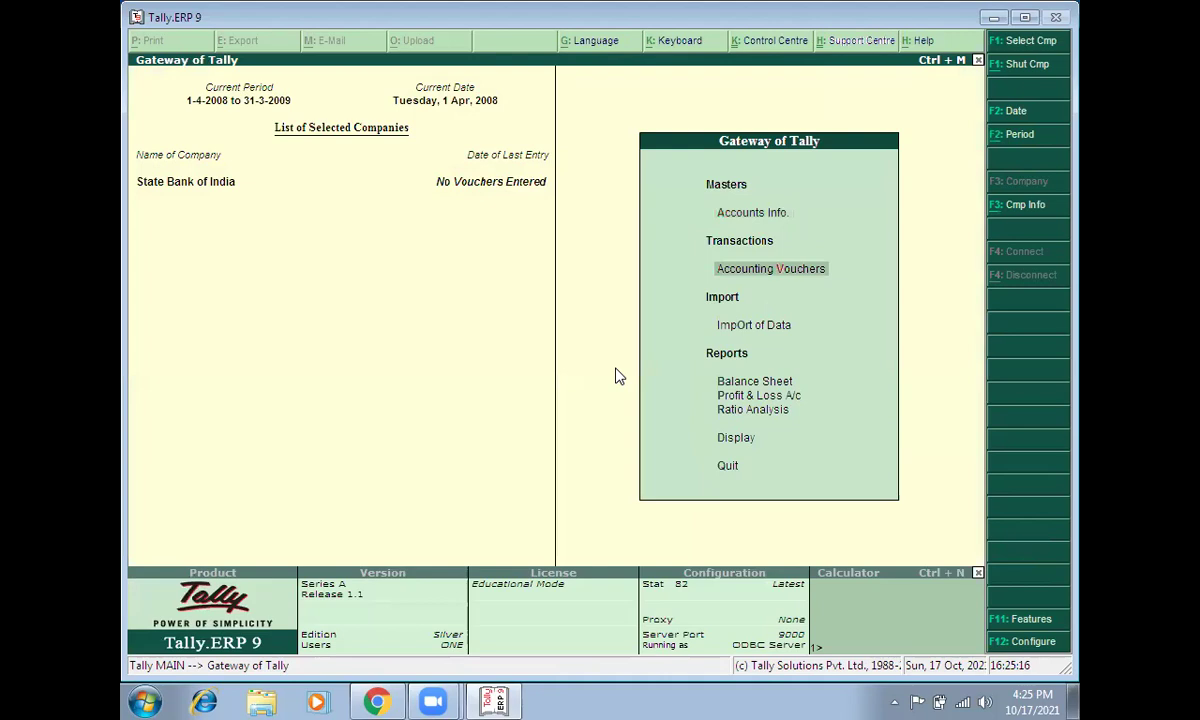
key(a)
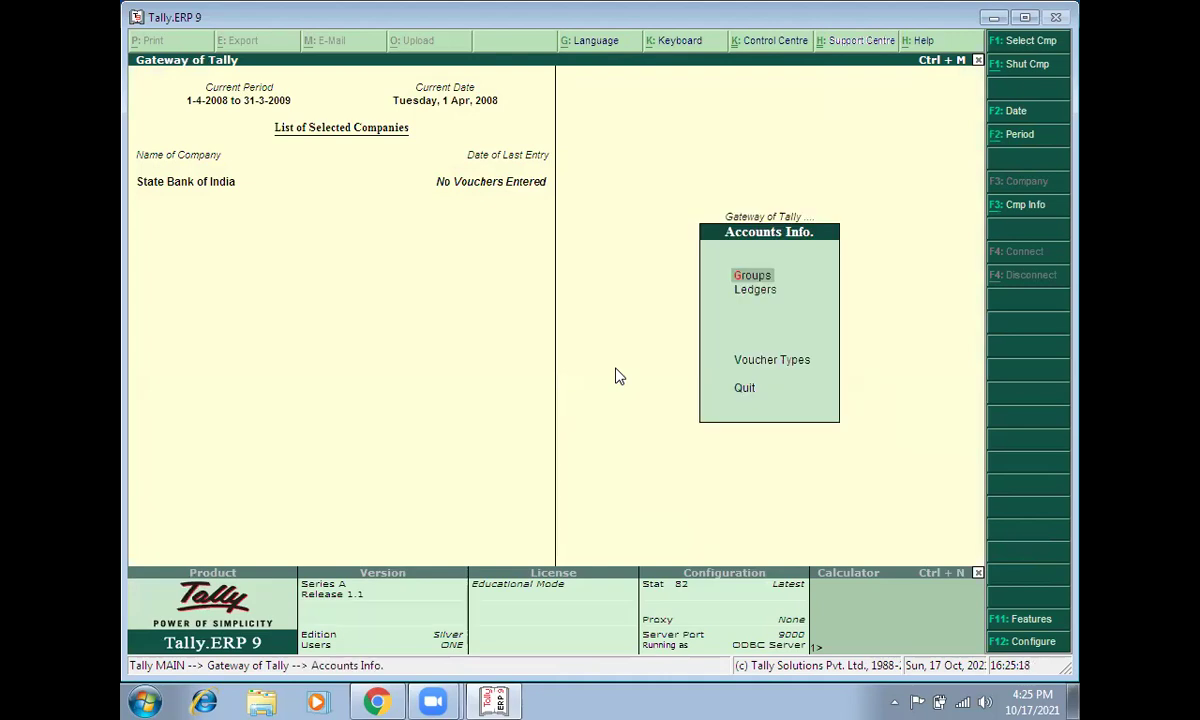
key(Down)
key(Return)
key(Return)
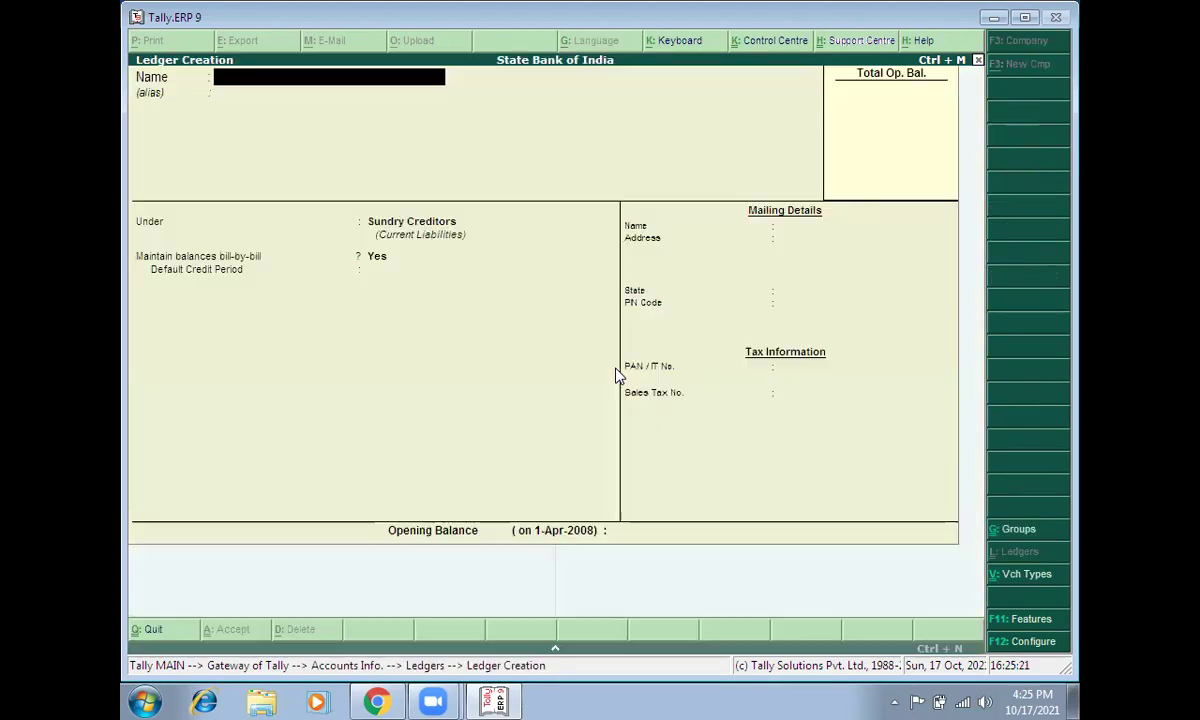
text(Sbi)
key(Return)
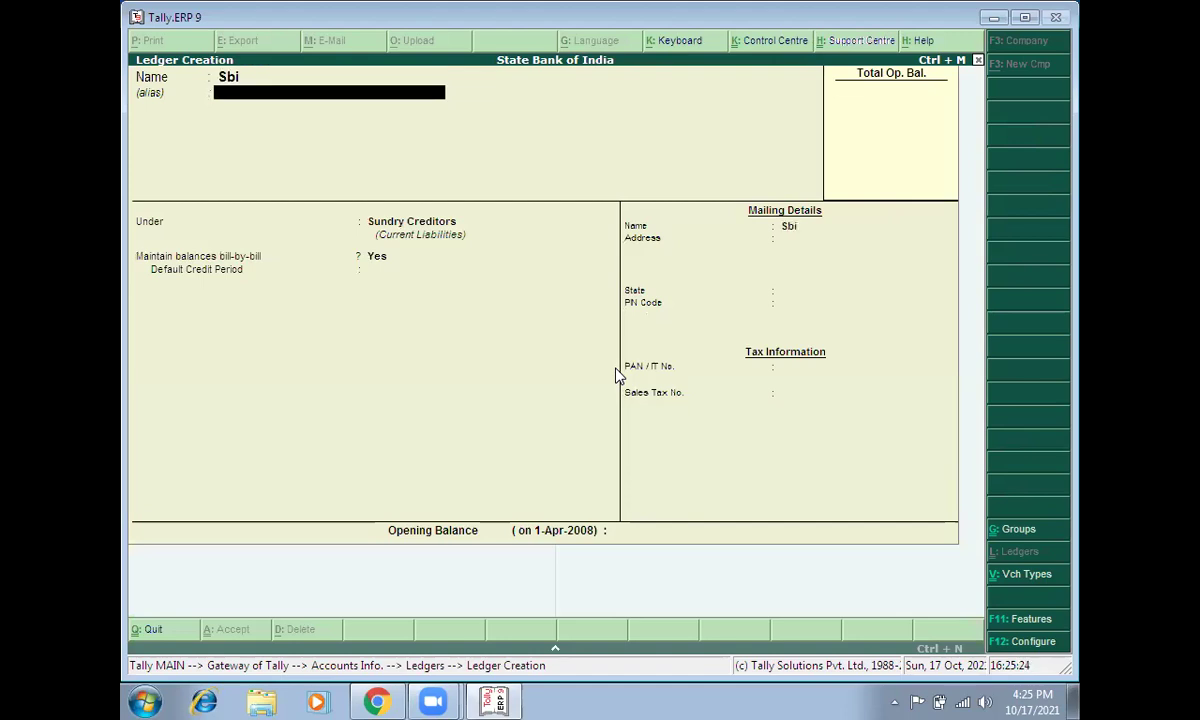
key(Return)
text(B)
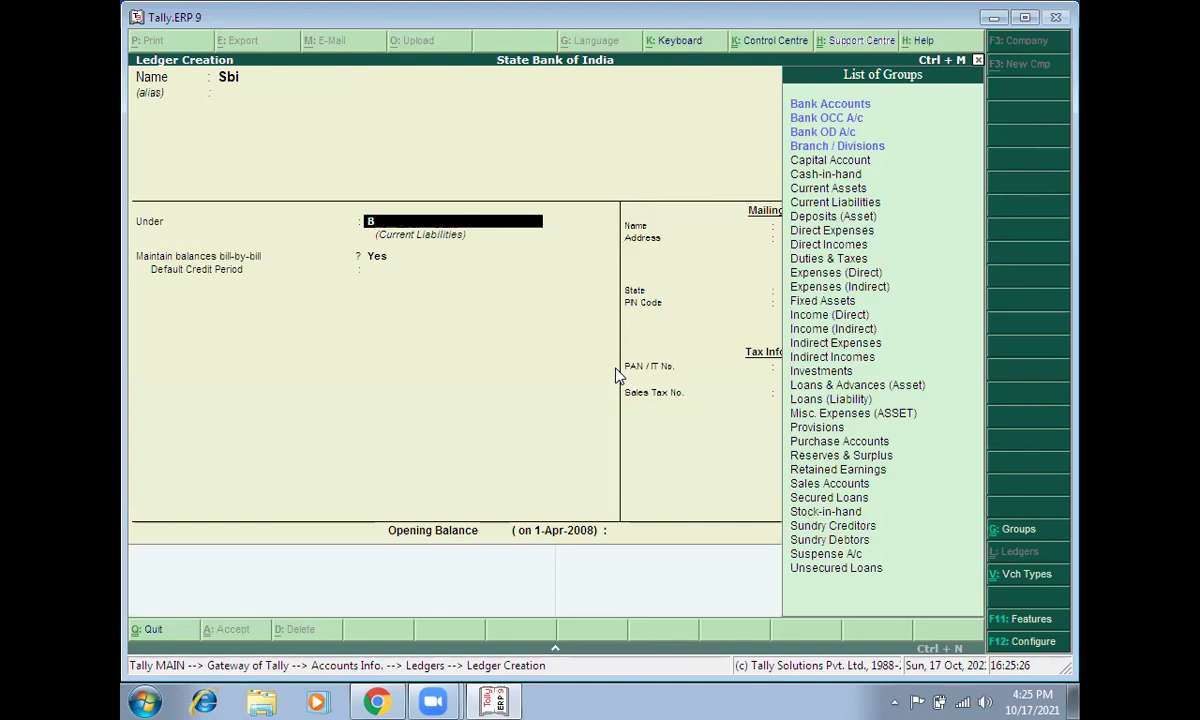
key(Return)
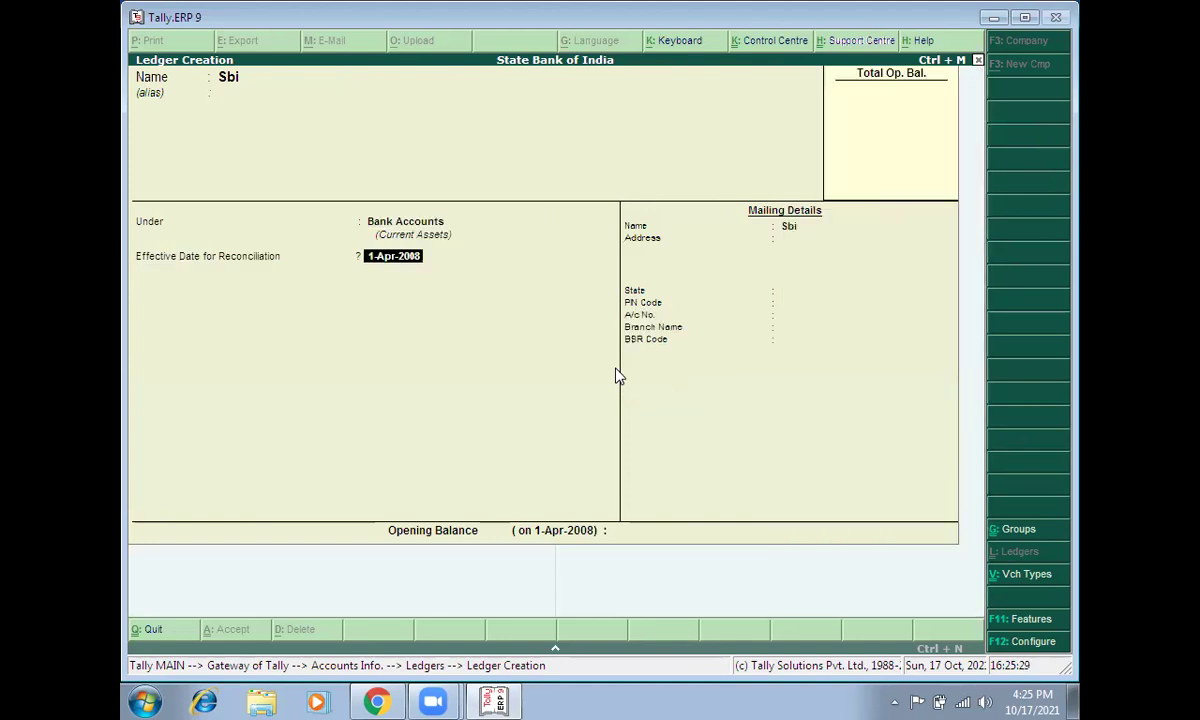
- Keep the ledger's reconciliation date and blank mailing details, set its opening balance to 5,000 Dr and save it
key(Return)
key(Return)
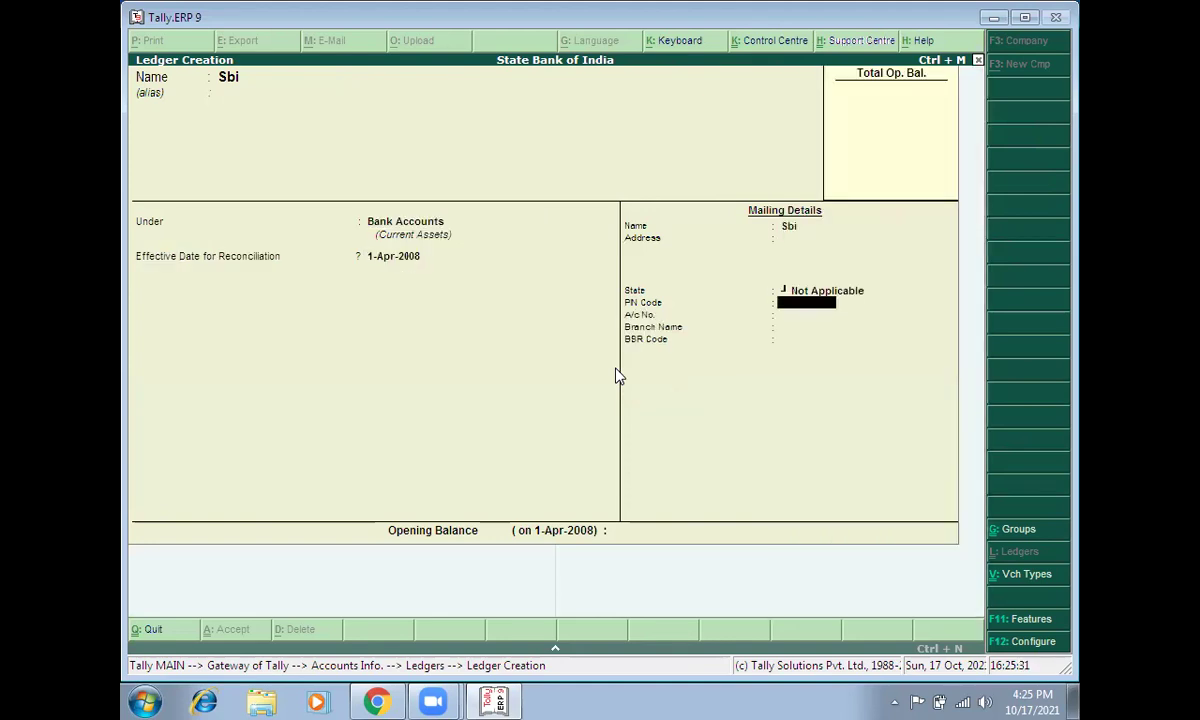
key(Return)
key(Return)
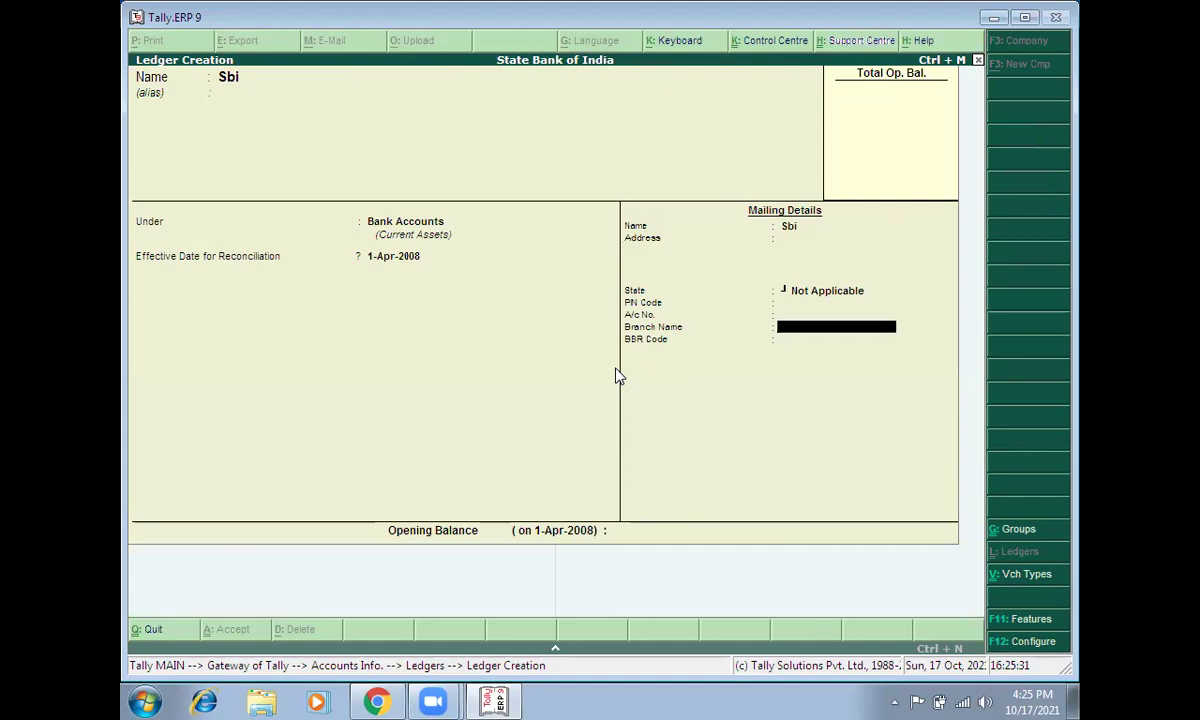
key(Return)
key(Return)
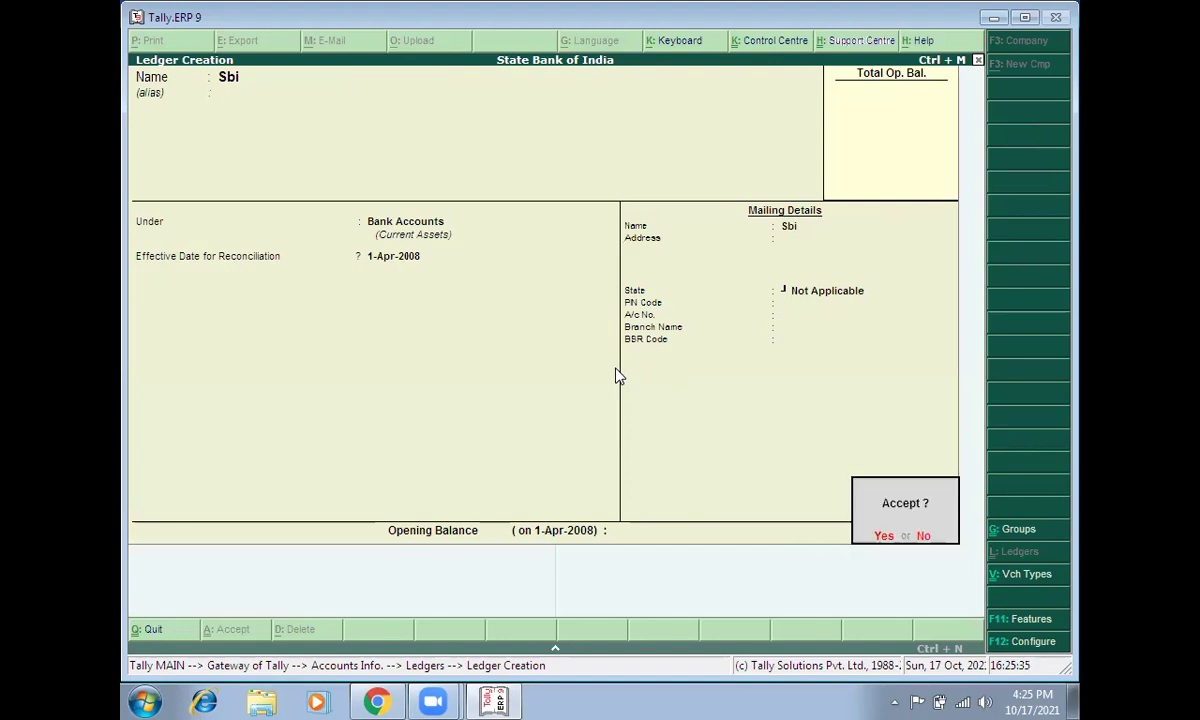
key(Return)
text(5,000)
key(Return)
key(Return)
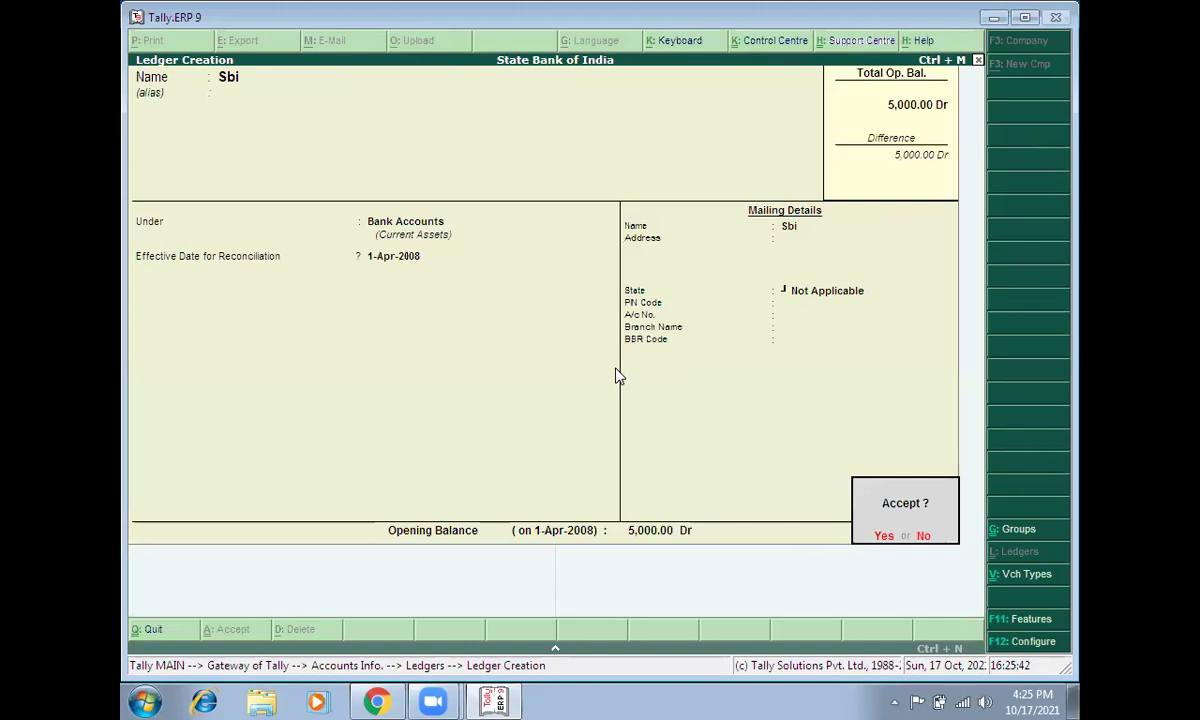
key(Return)
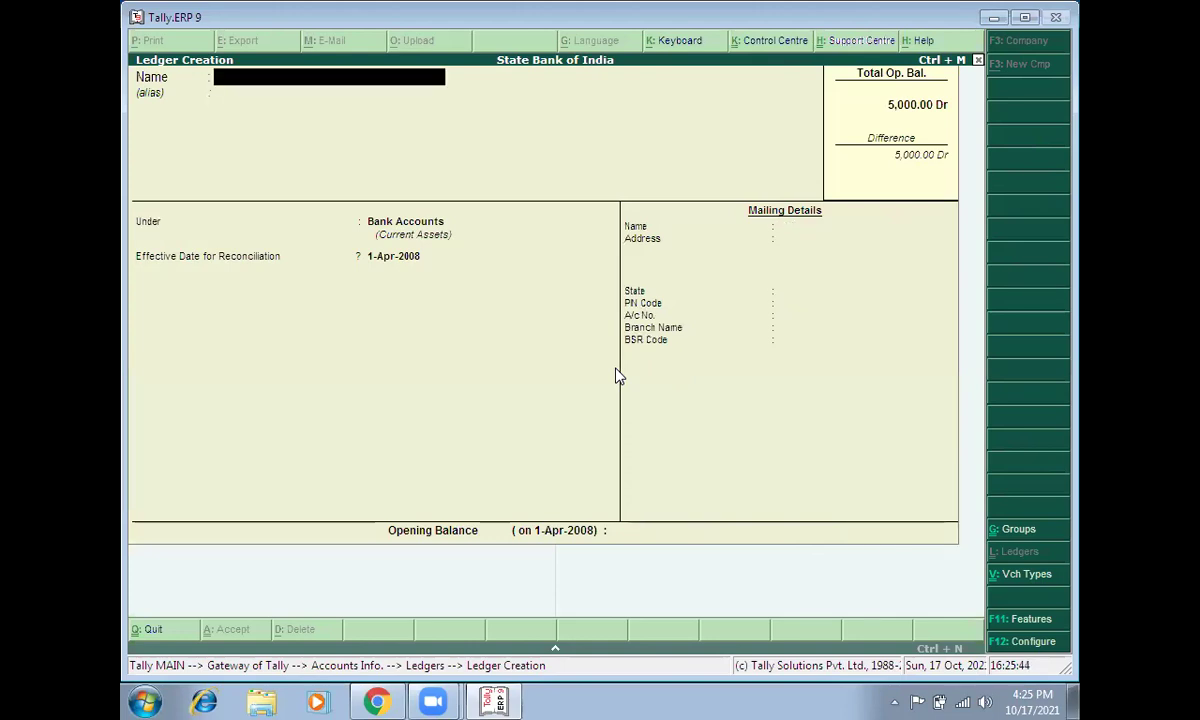
- Turn on the cheque printing configuration again in the accounting features and choose Sbi as the bank to configure
key(F11)
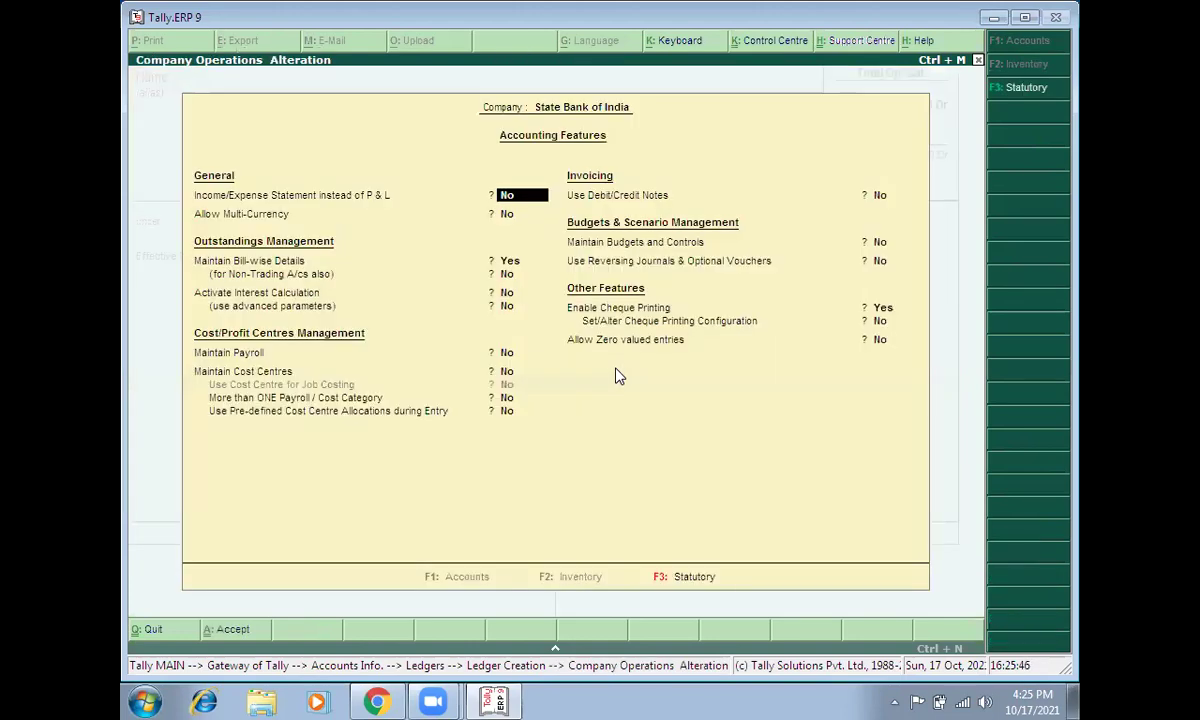
key(Down)
key(Down)
key(Down)
key(Down)
key(Down)
key(Down)
key(Down)
key(Down)
key(Down)
key(Down)
key(Down)
key(Down)
key(Down)
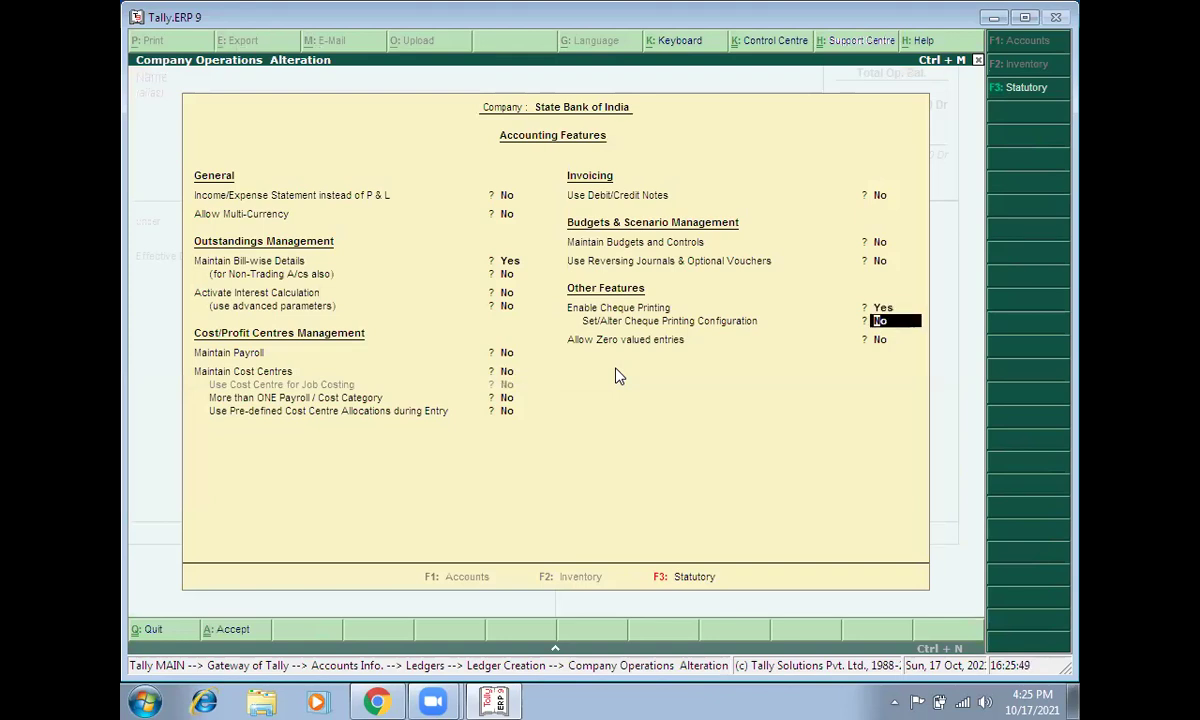
key(y)
key(Return)
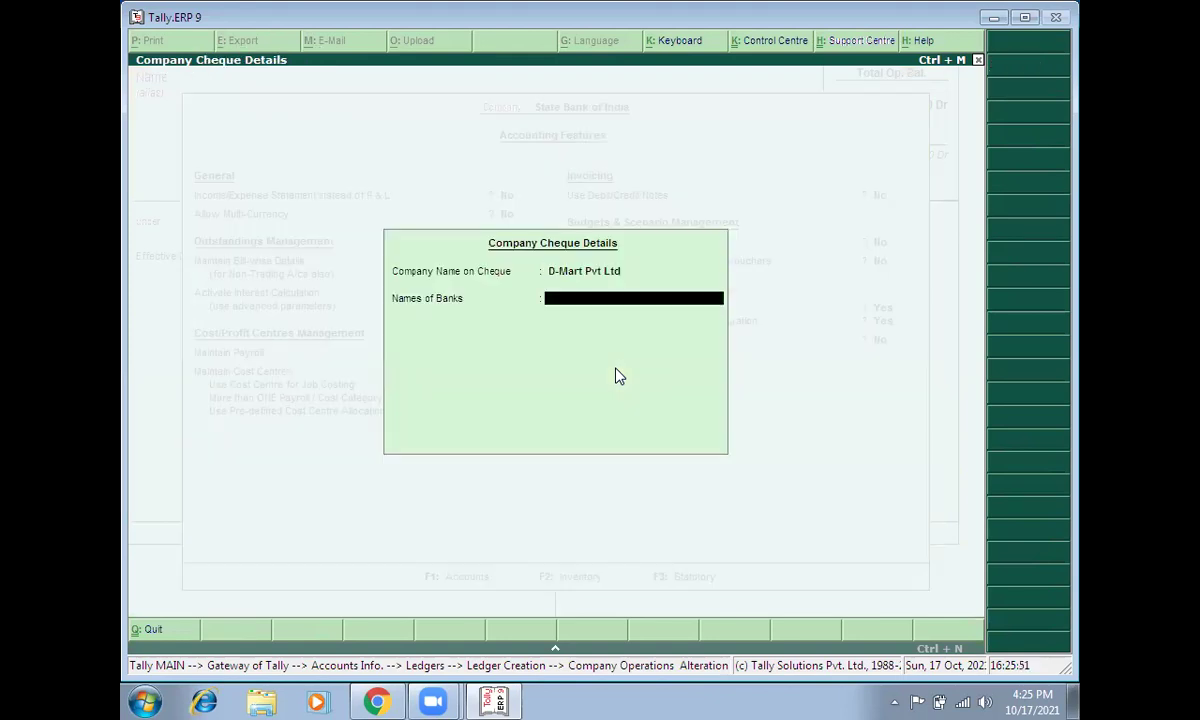
text(Sb)
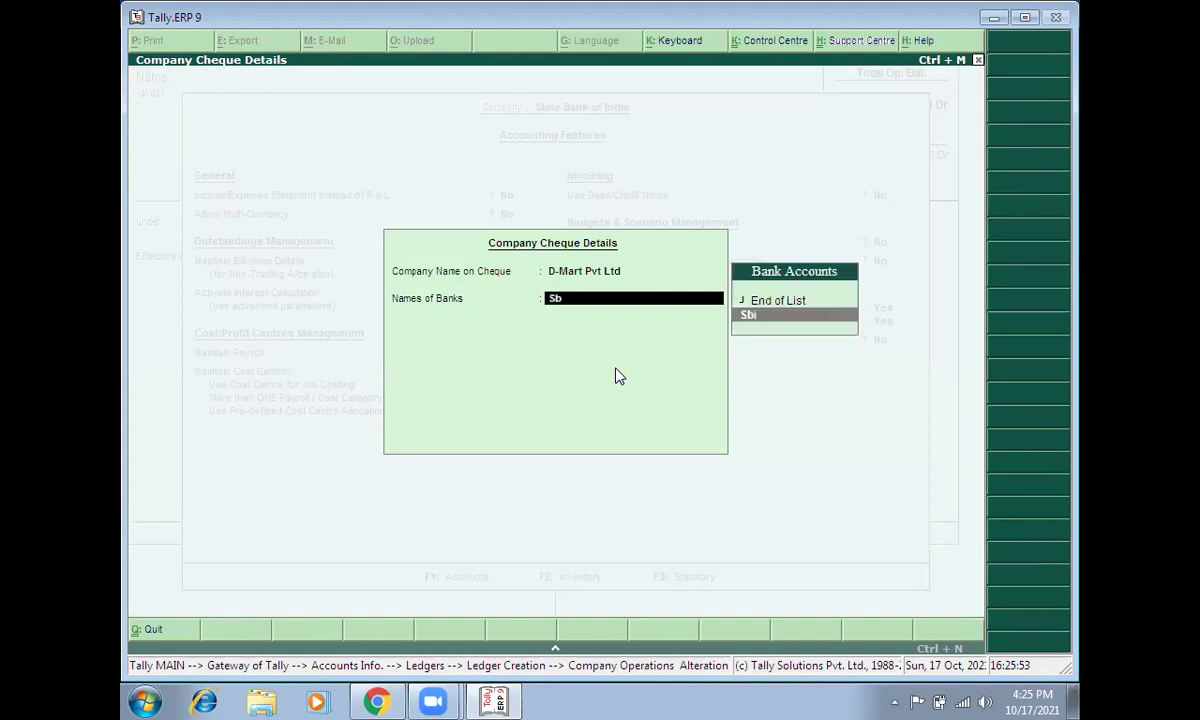
key(Return)
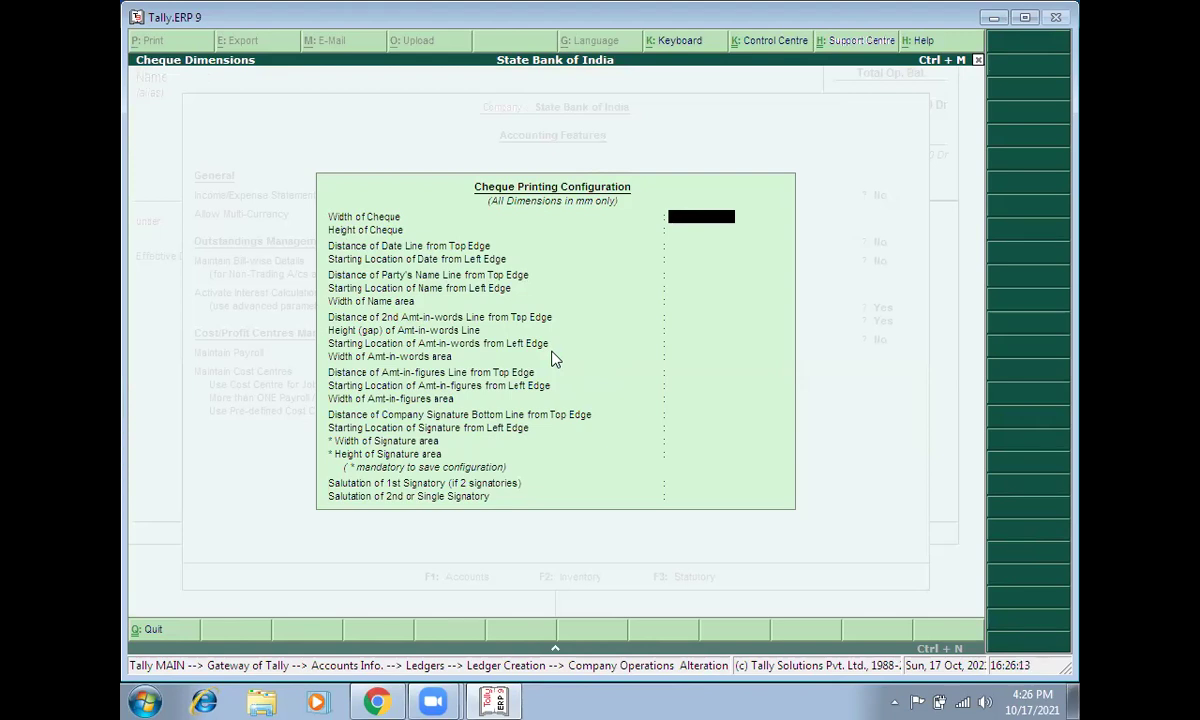
click(676, 45)
key(Return)
key(ctrl+n)
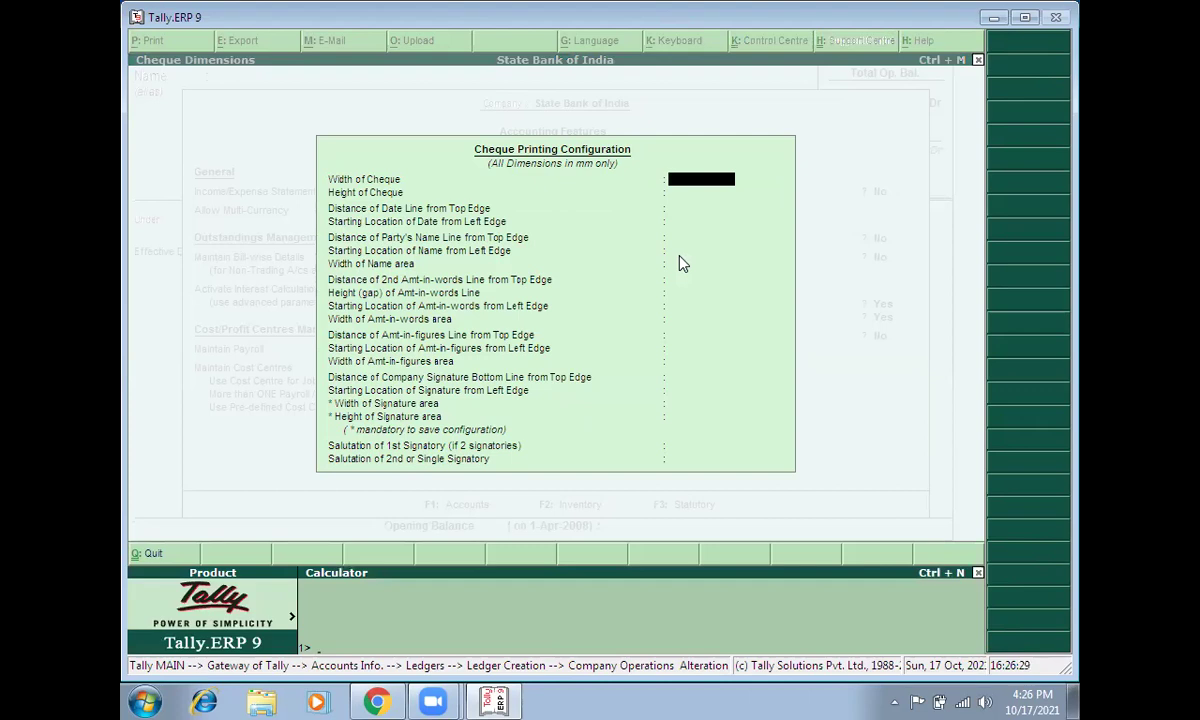
click(978, 574)
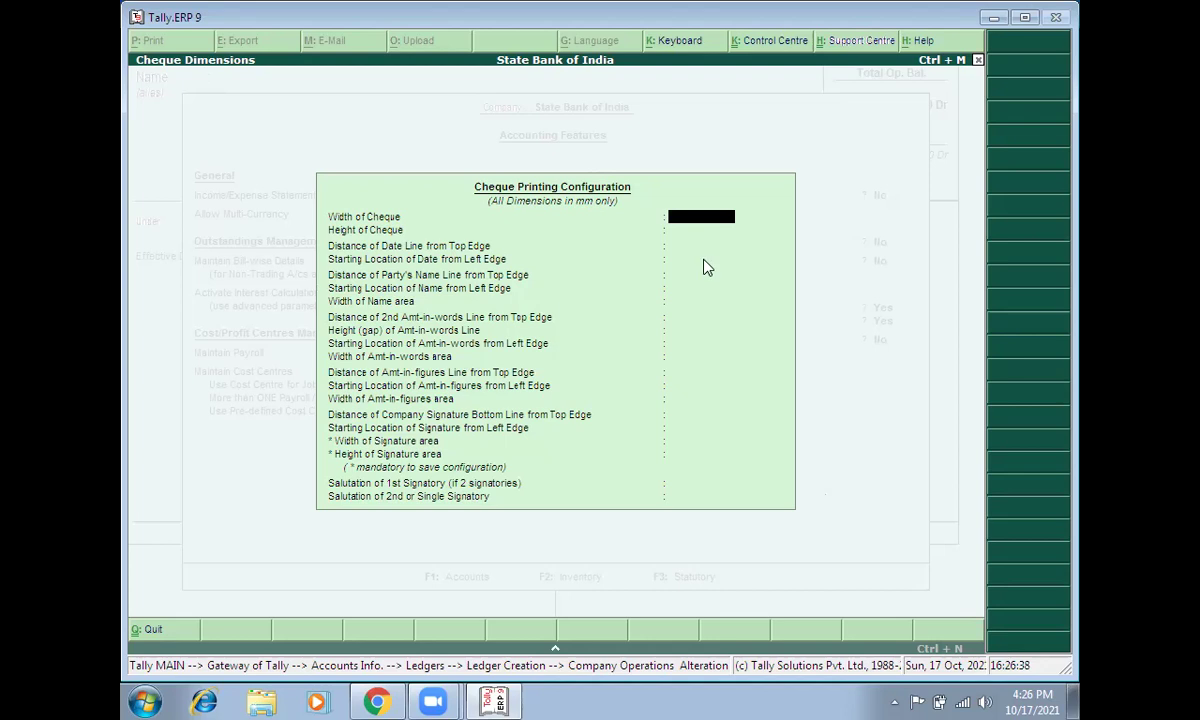
- Set the cheque width to 12, height to 25, date line distance from the top edge to 45 and date start from the left edge to 5
text(12)
key(Return)
text(25)
key(Return)
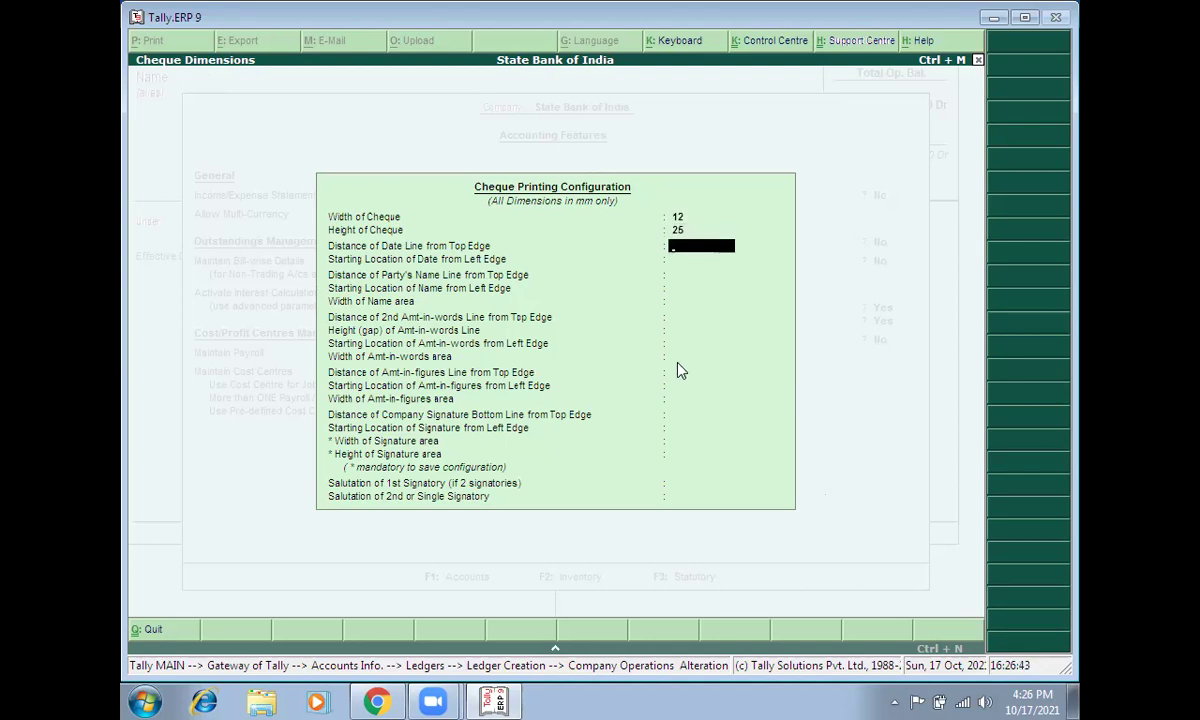
text(45)
key(Return)
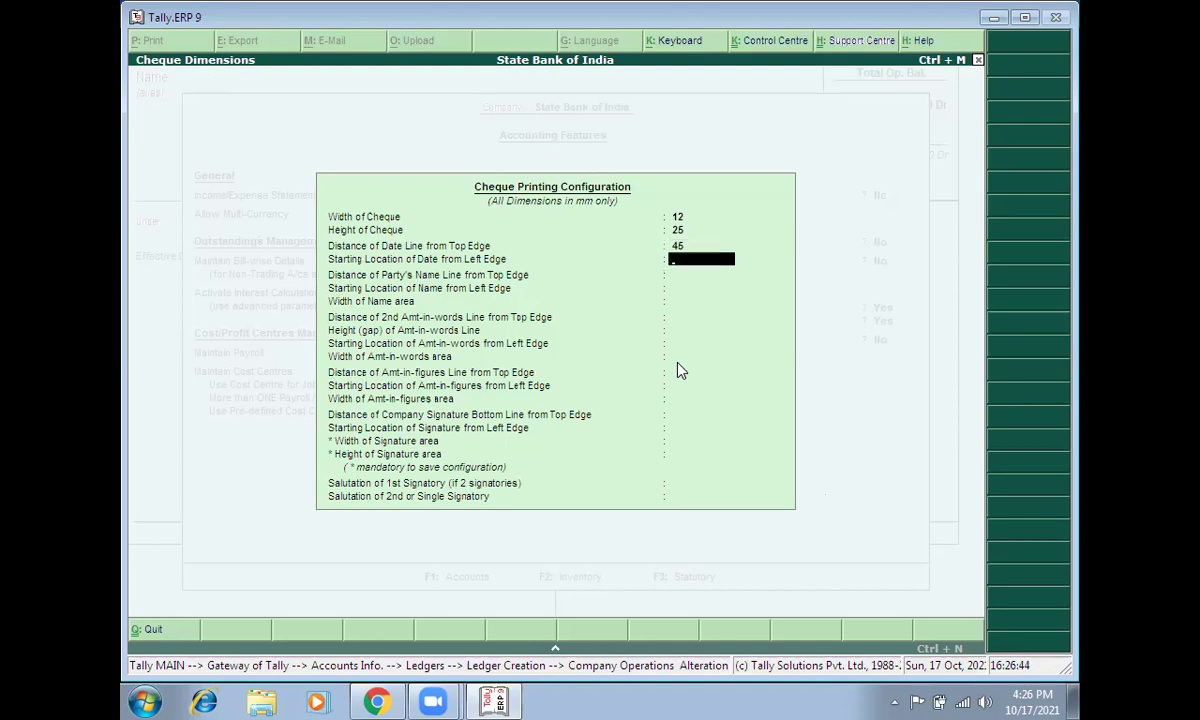
text(5)
key(Return)
- Leave the remaining cheque dimensions at 0 and both signatory salutations blank, completing the configuration form for Sbi
key(Return)
key(Return)
key(Return)
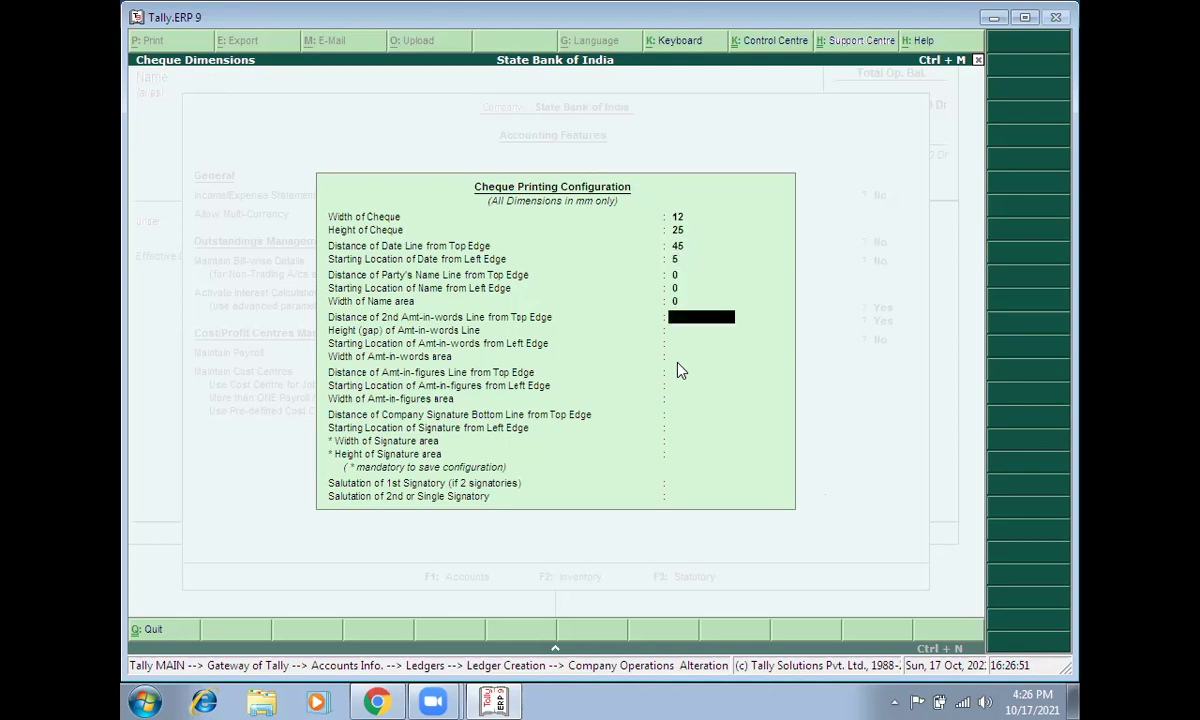
key(Return)
key(Return)
key(Return)
key(Return)
key(Return)
key(Return)
key(Return)
key(Return)
key(Return)
key(Return)
key(Return)
key(Return)
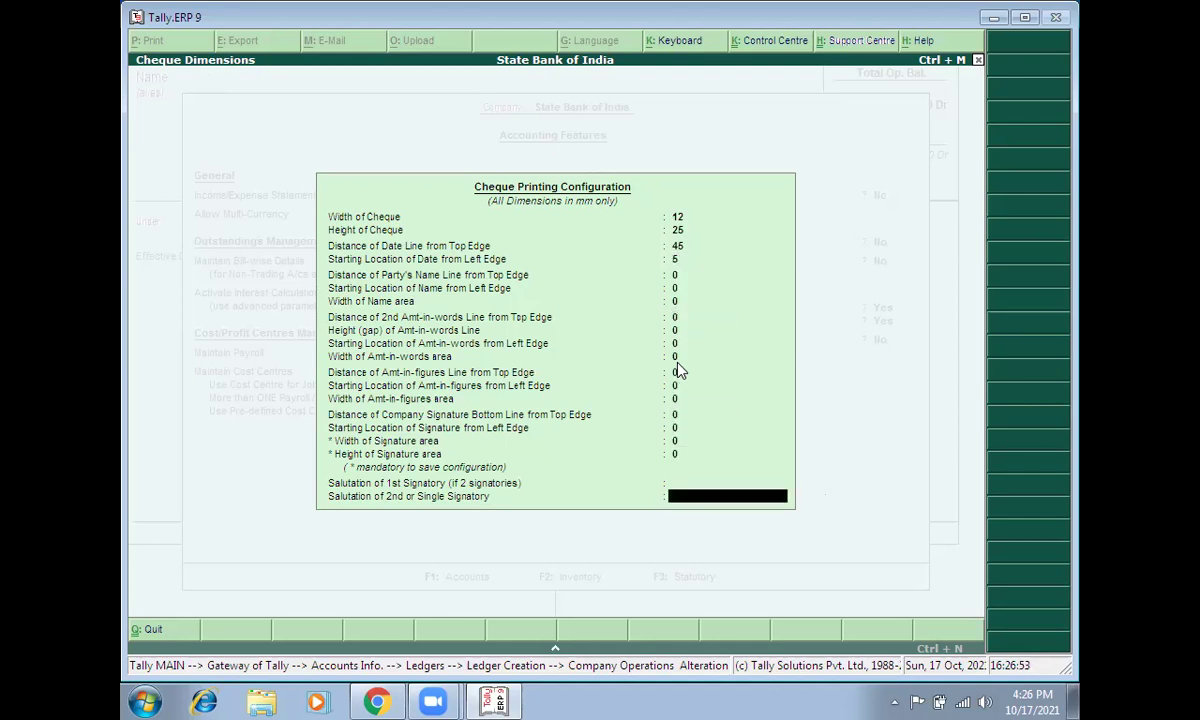
key(Return)
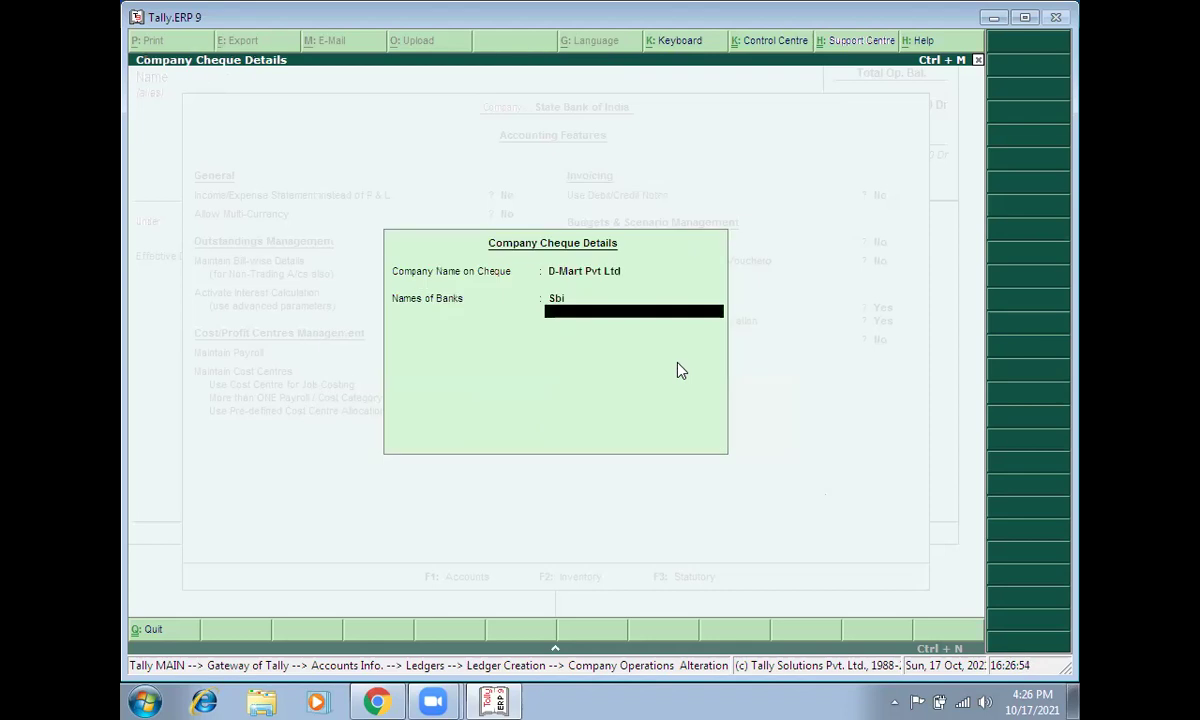
- End the list of cheque banks and save the accounting features with zero valued entries left off
key(Return)
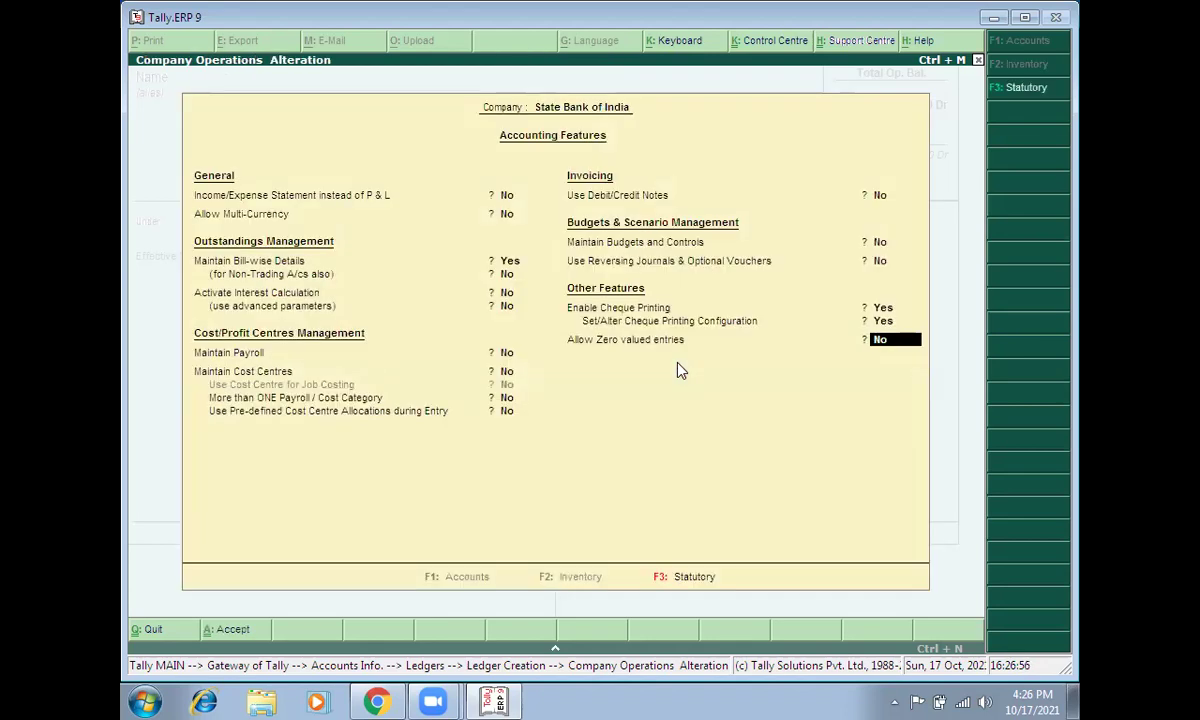
key(Return)
key(Return)
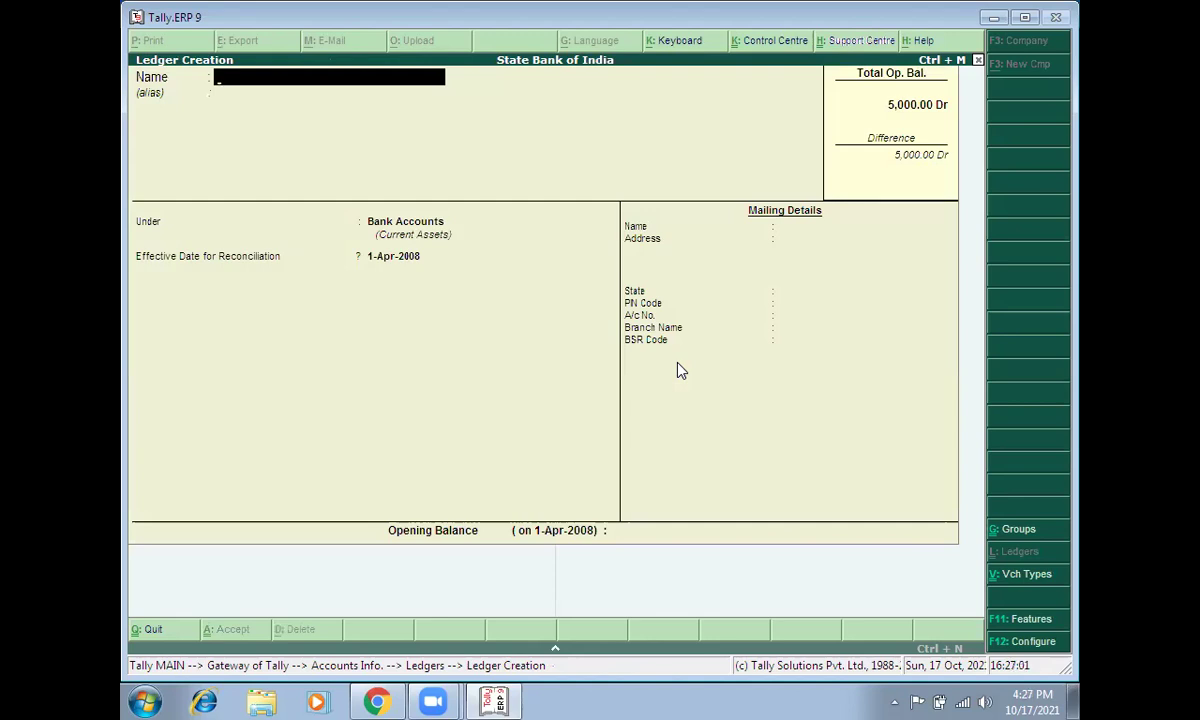
- Leave ledger creation and start altering a single existing ledger
key(Escape)
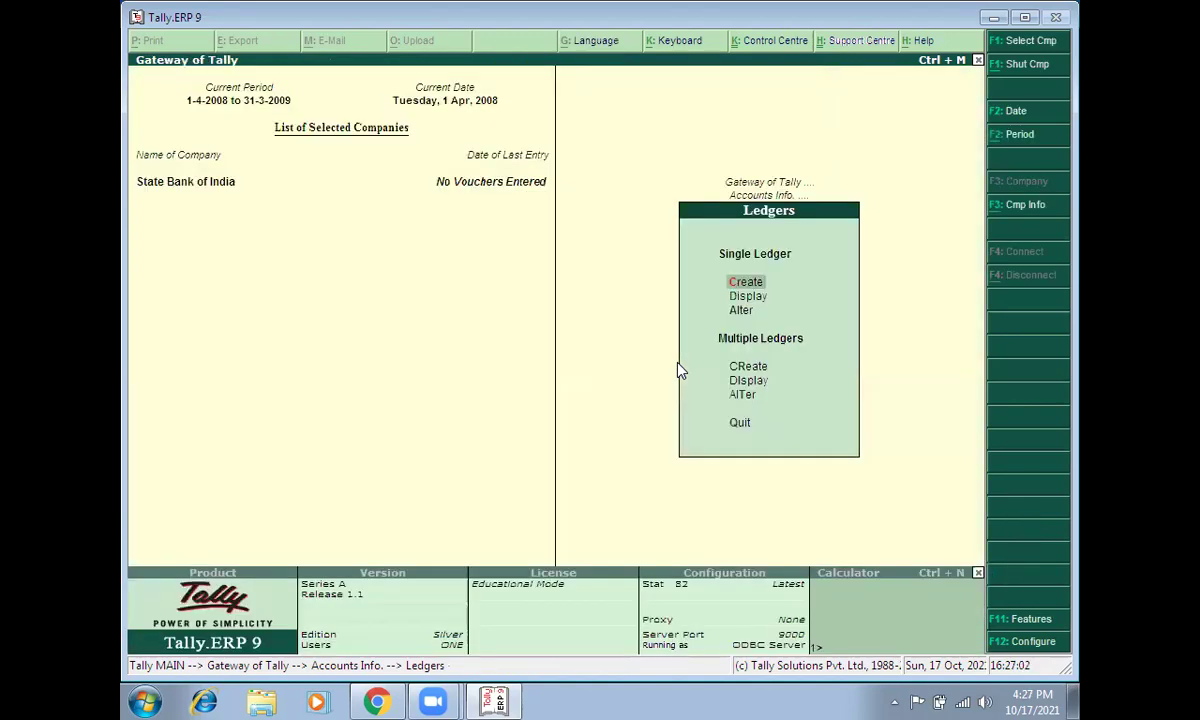
key(Escape)
key(Escape)
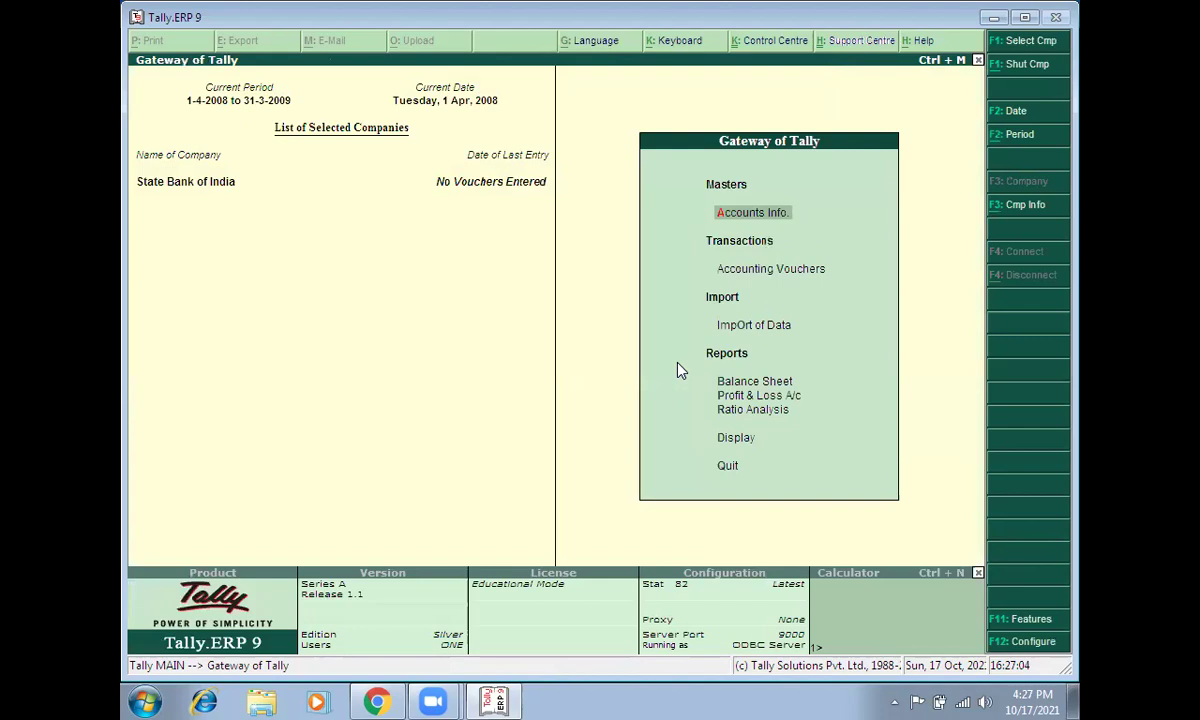
key(Down)
key(Up)
key(Up)
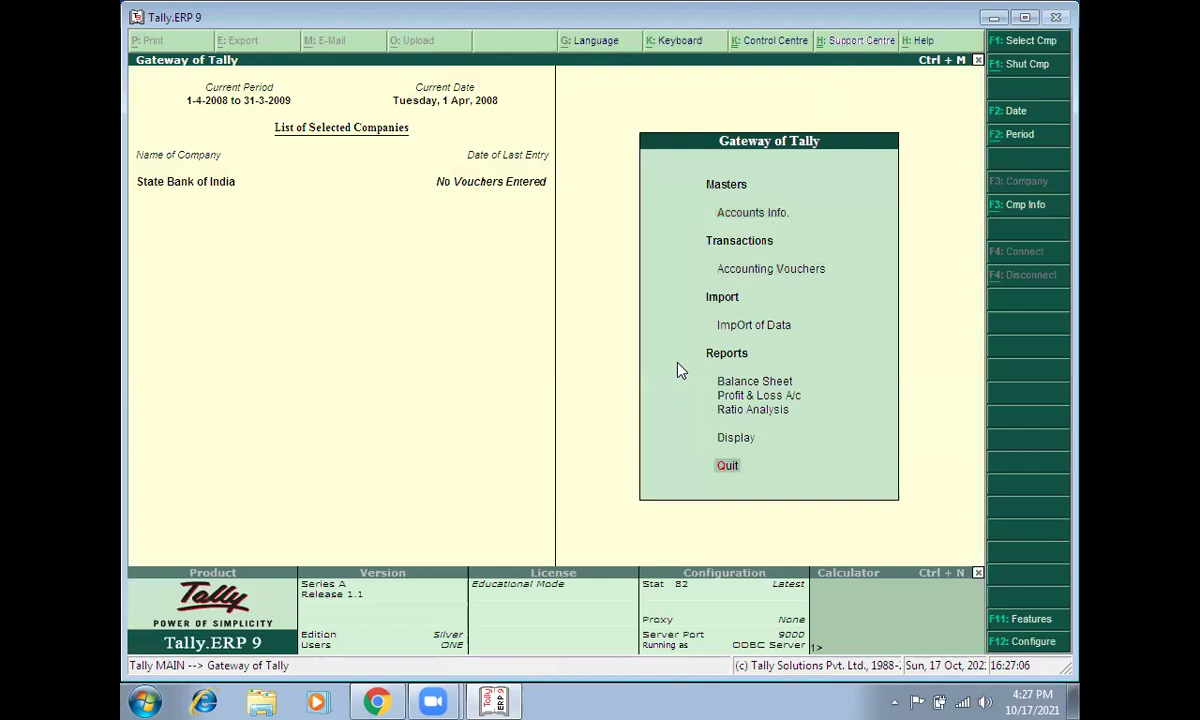
key(Down)
key(Return)
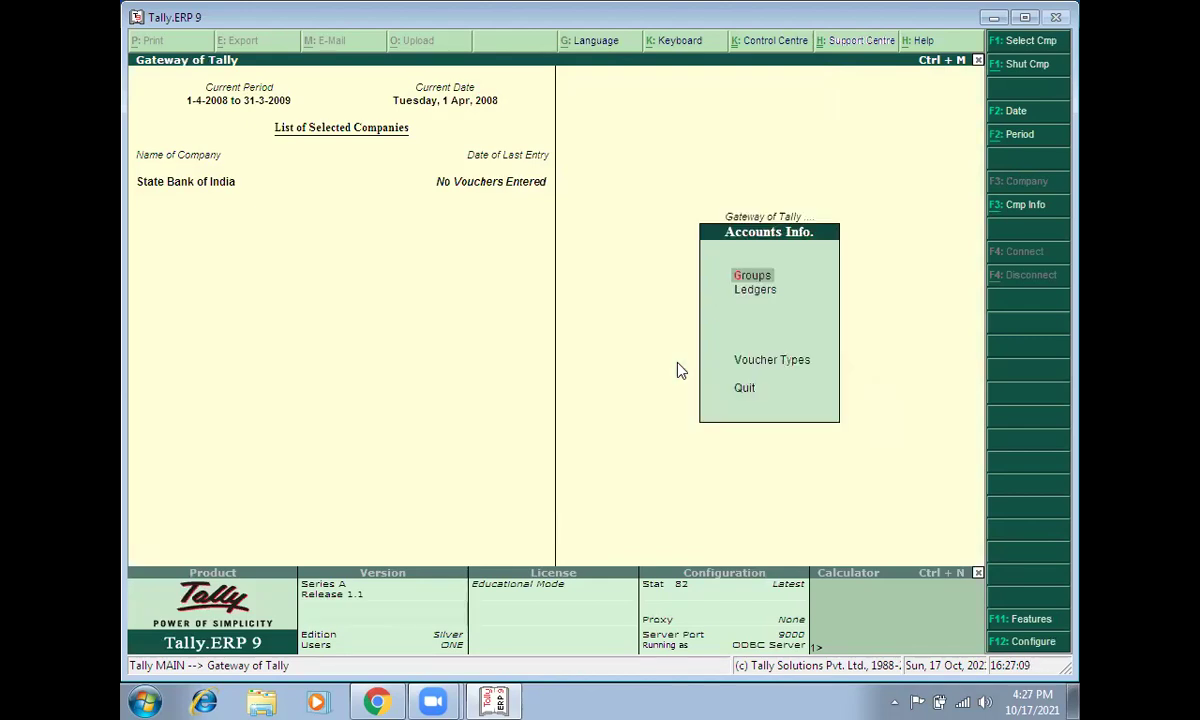
key(Down)
key(Return)
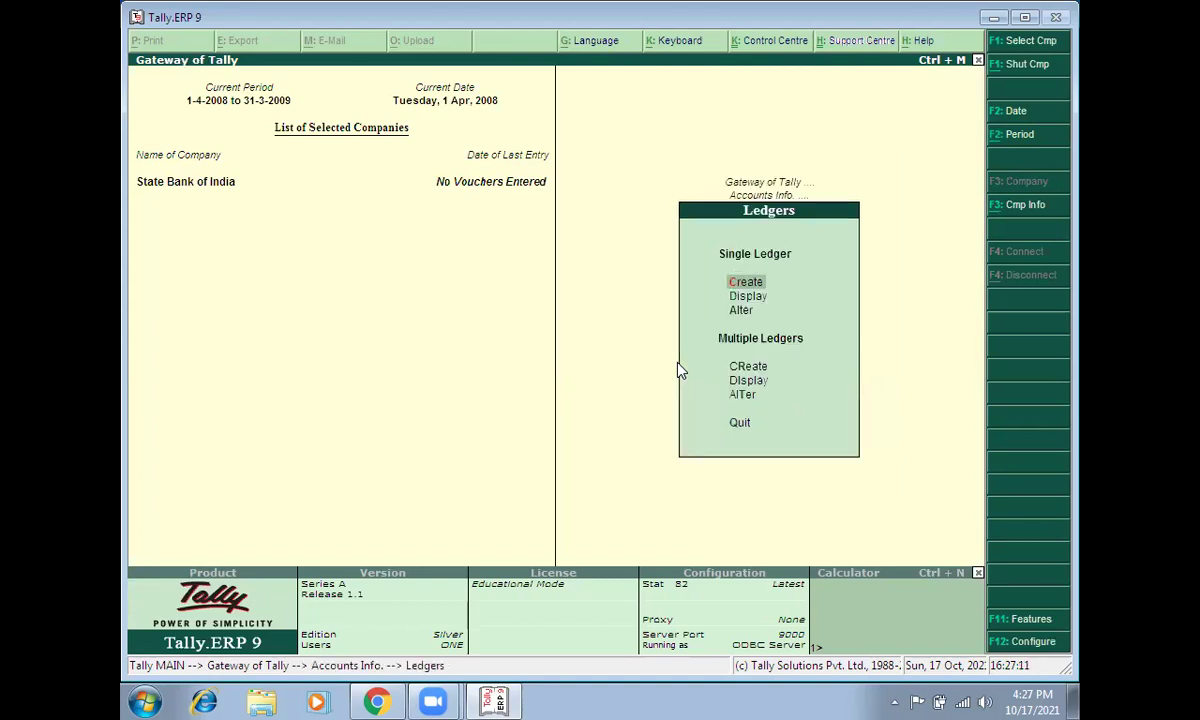
key(Down)
key(Down)
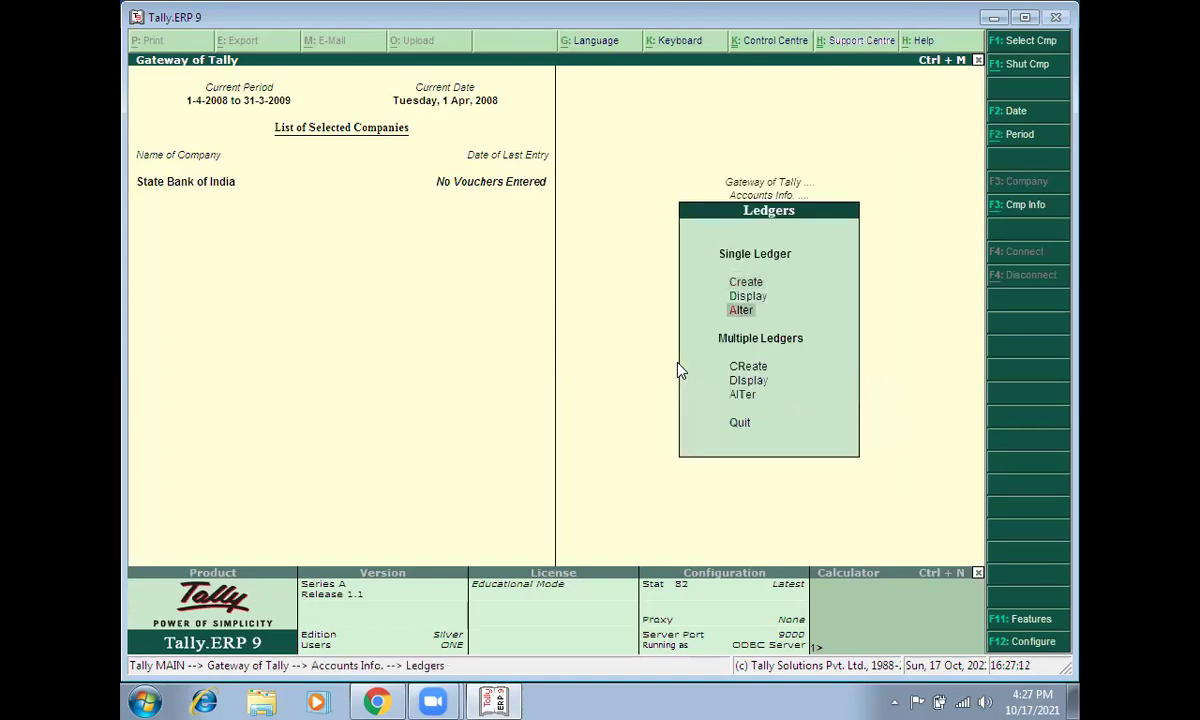
key(Return)
key(Return)
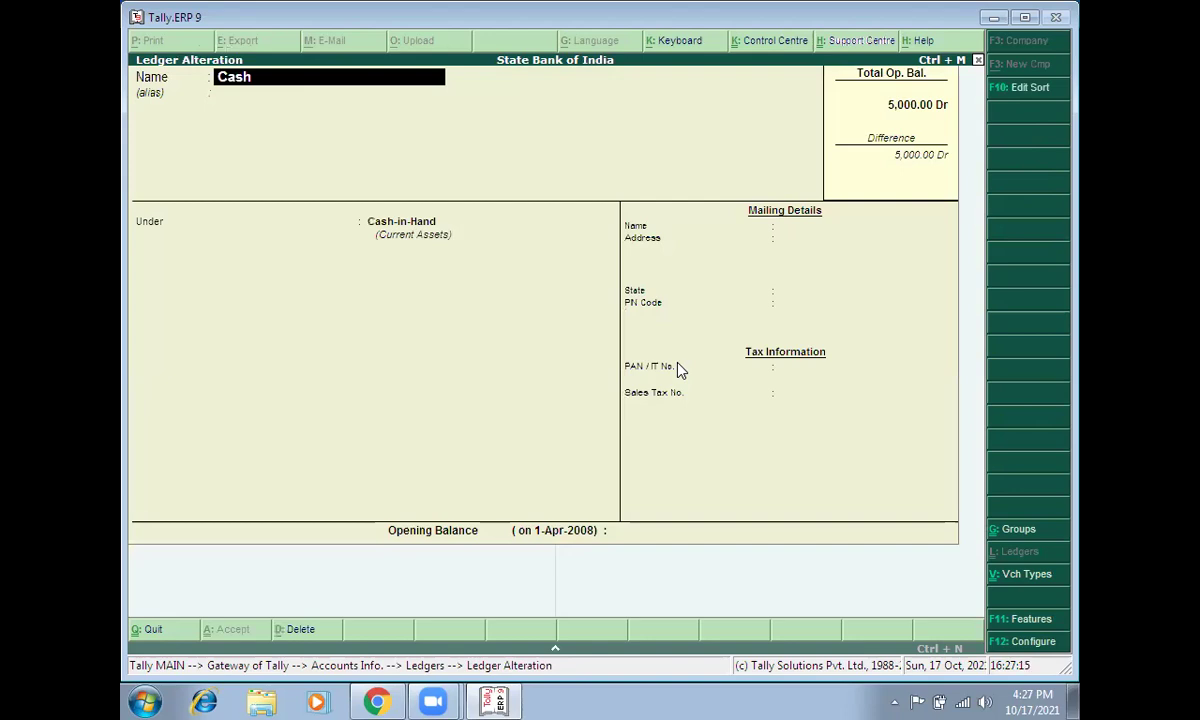
key(Escape)
key(y)
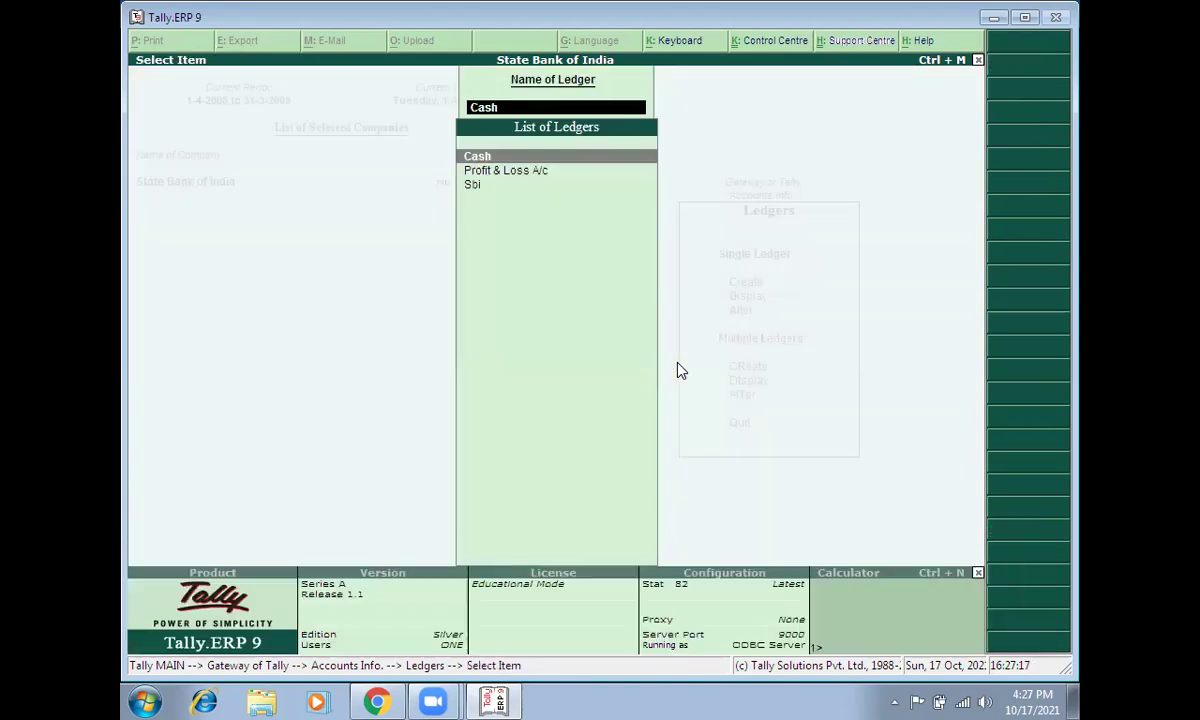
- Open the Sbi ledger for alteration and review its name, group and reconciliation date
key(Down)
key(Down)
key(Return)
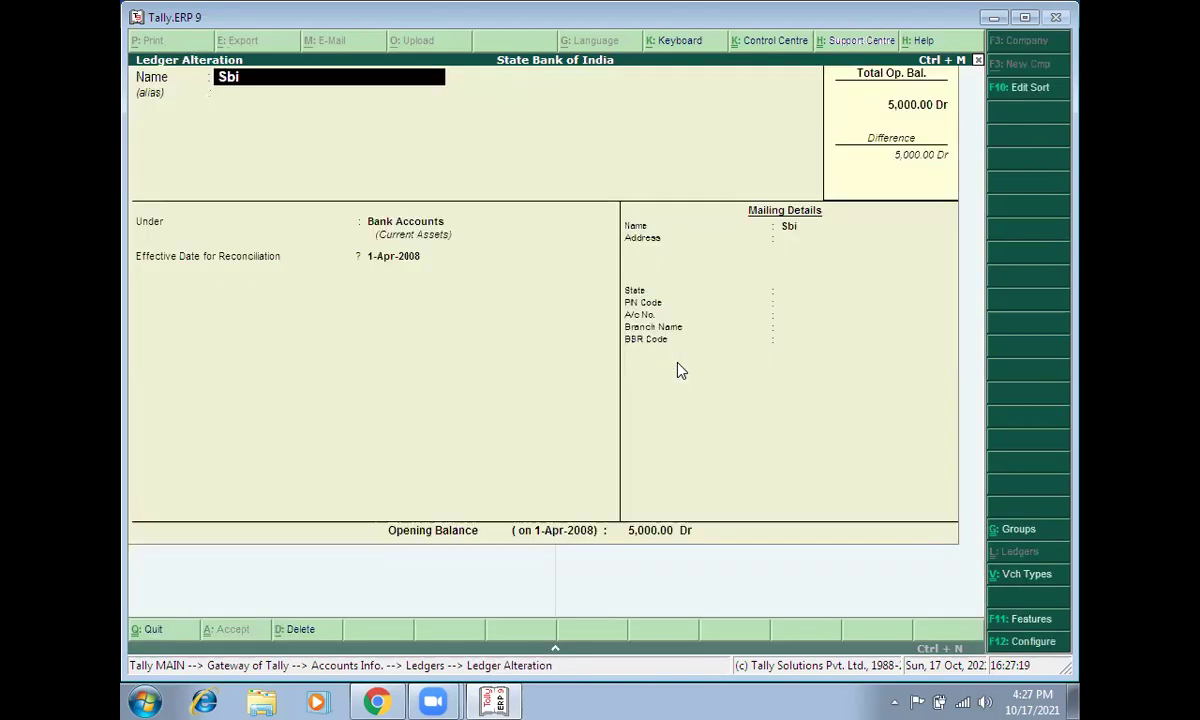
key(Return)
key(Return)
key(Return)
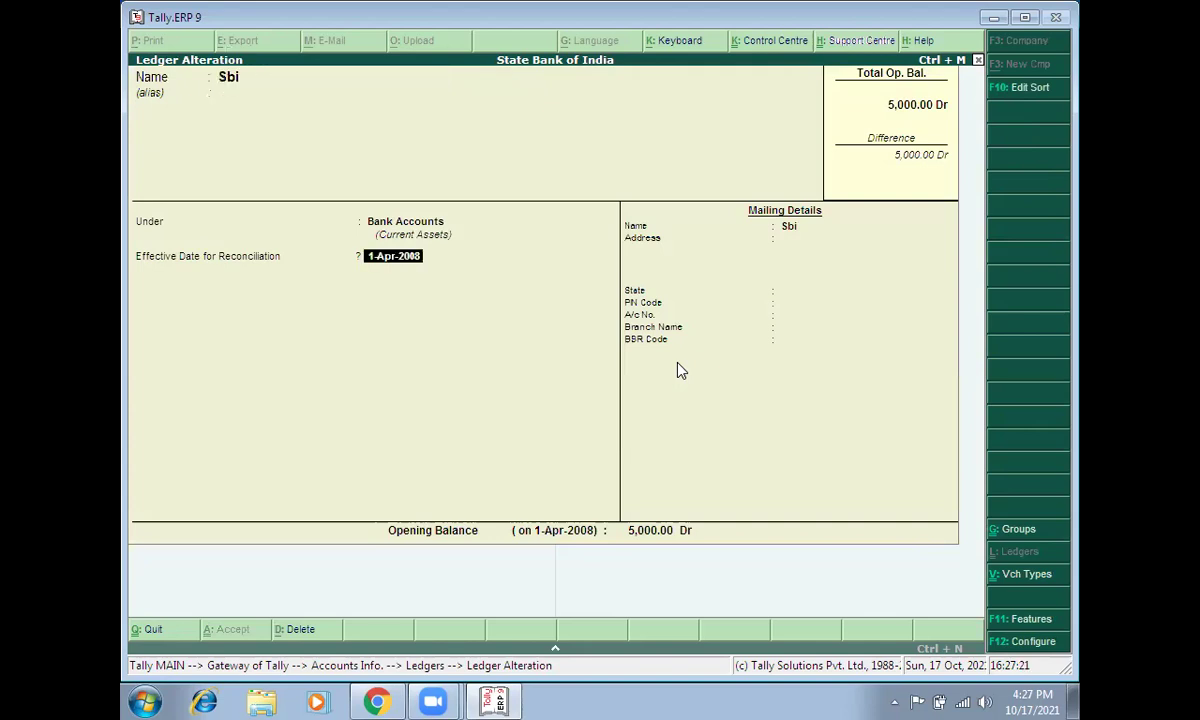
text(1)
key(Return)
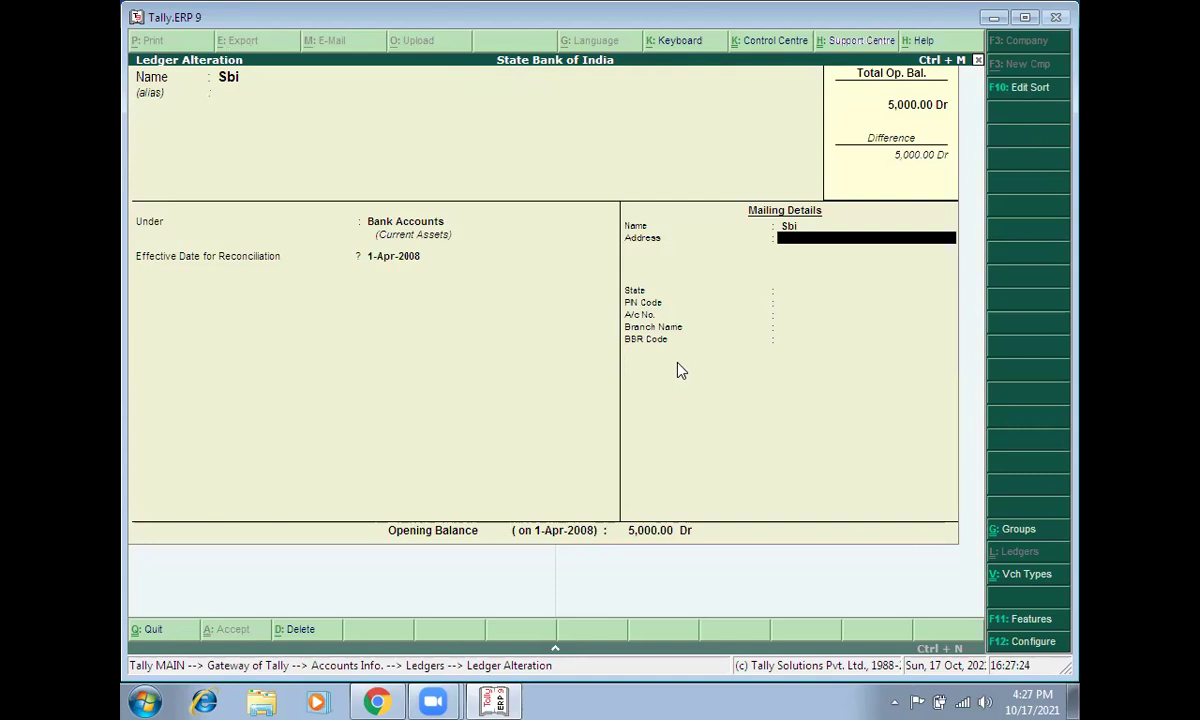
- Go through Sbi's mailing details with the state as Not Applicable and its opening balance, and decline to accept the alteration
key(Return)
key(Return)
key(Return)
key(Return)
key(Return)
key(Return)
key(Return)
key(Return)
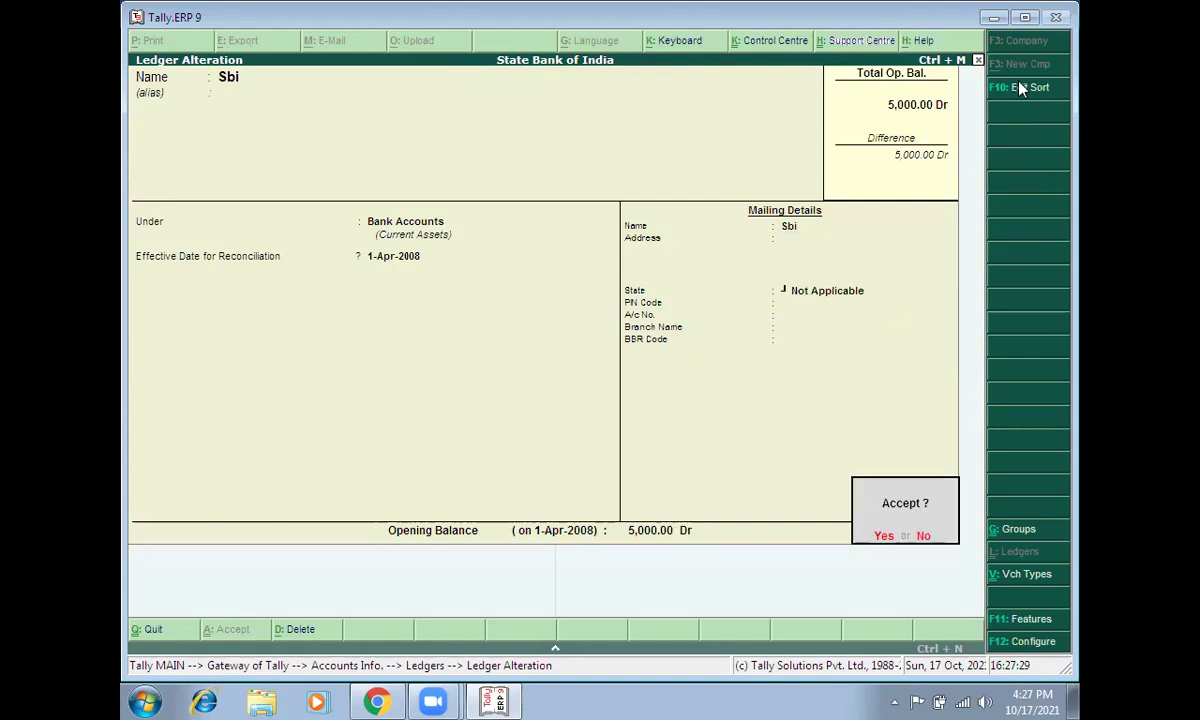
key(n)
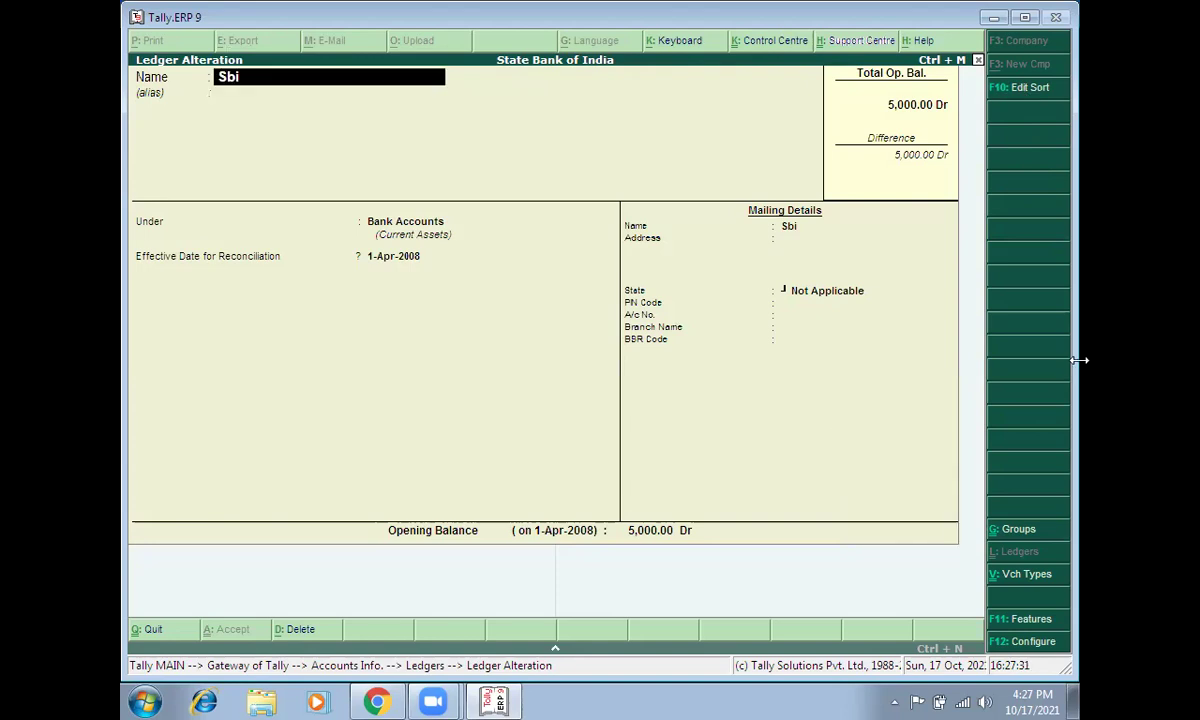
- Show Sbi's position index in reports through Edit Sort, and leave the ledger alteration without saving
click(1033, 88)
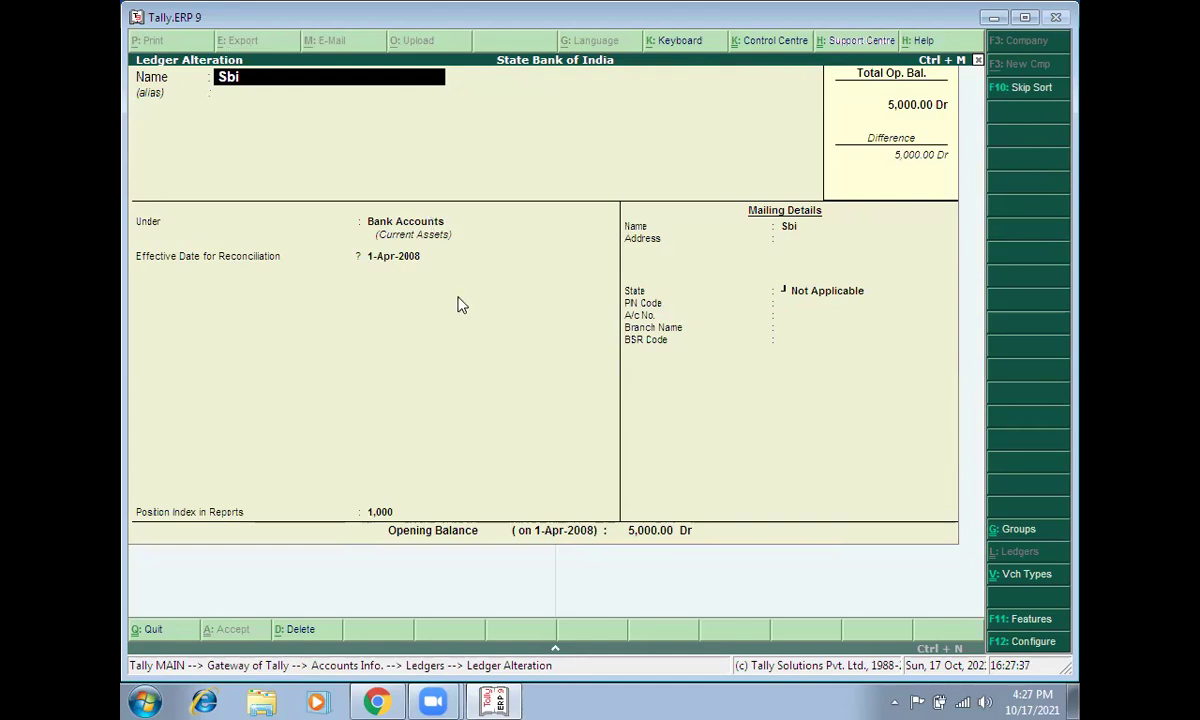
key(BackSpace)
key(Escape)
key(Escape)
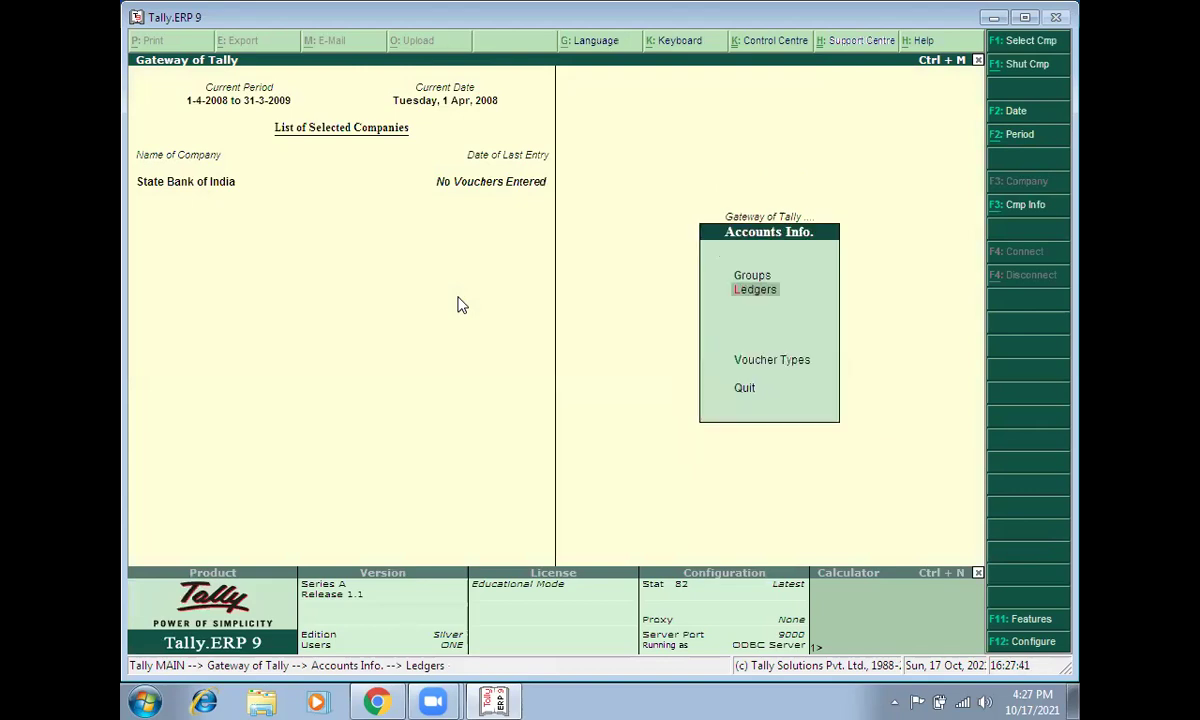
key(Escape)
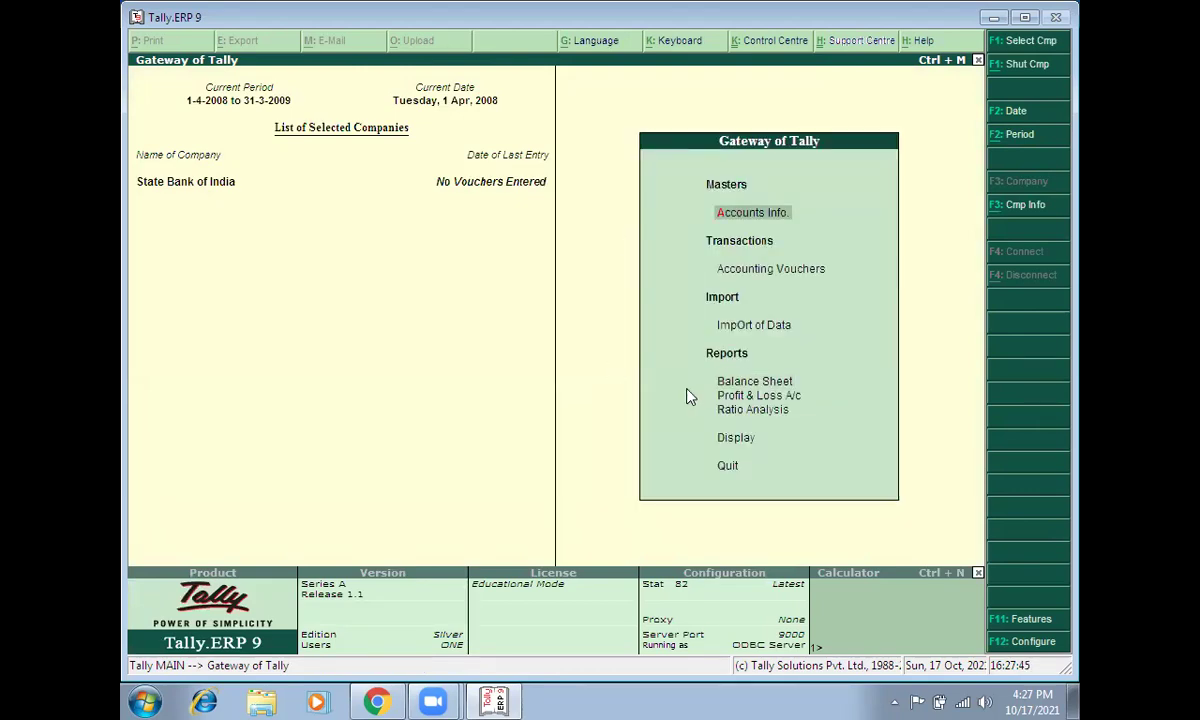
key(Down)
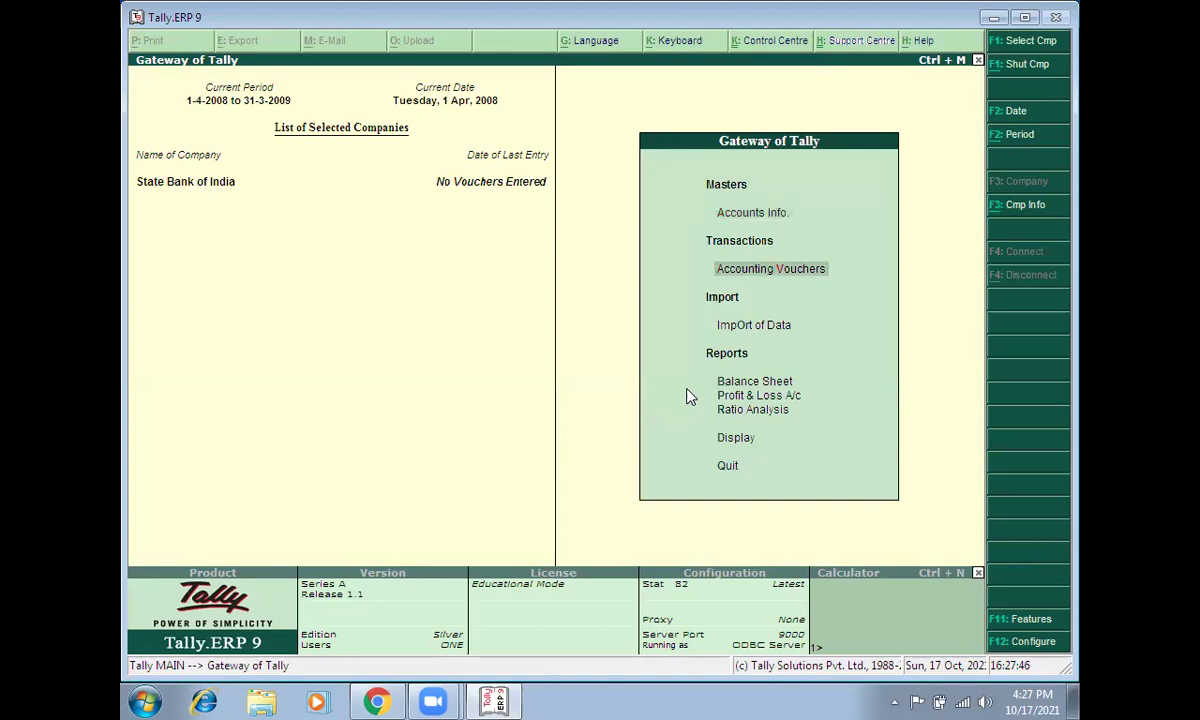
key(Return)
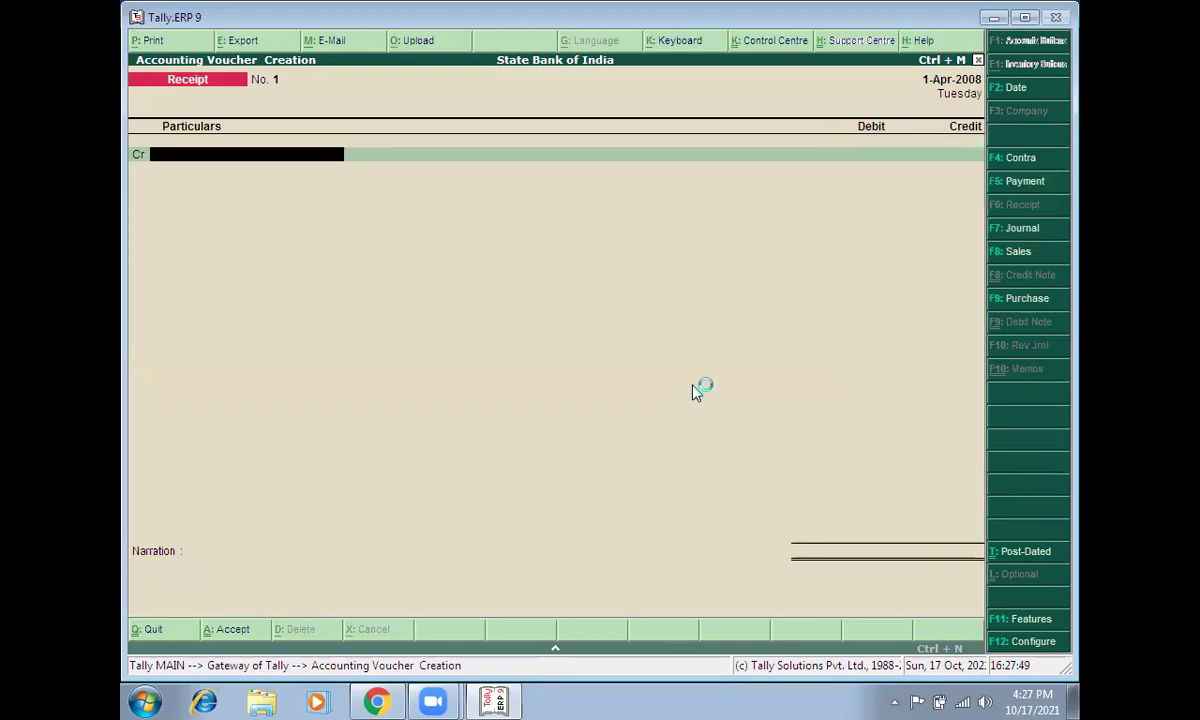
key(Escape)
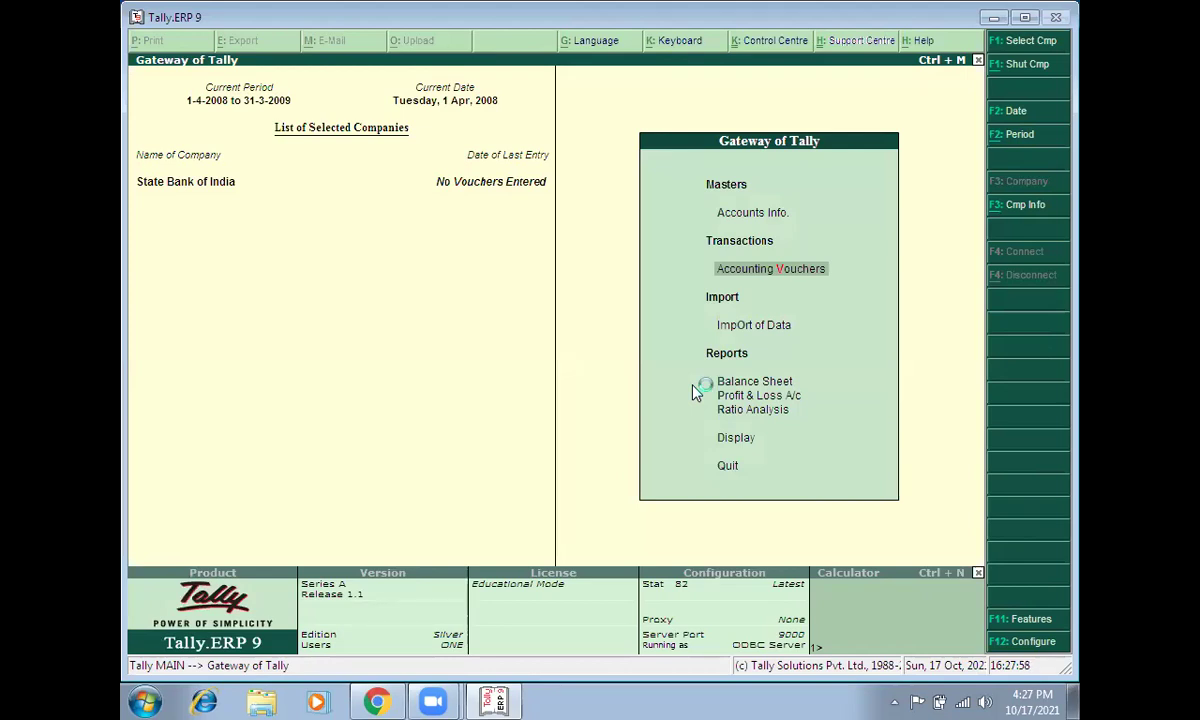
- Start creating a single ledger from the company's accounts masters
key(Up)
key(Down)
key(Down)
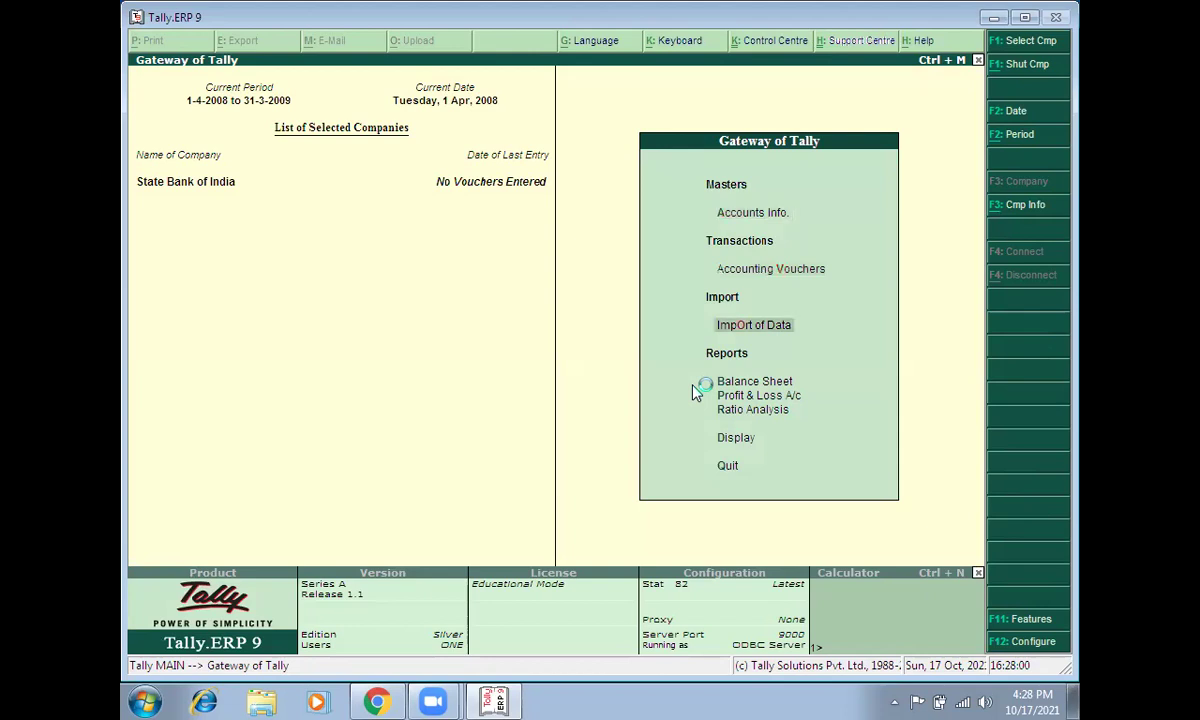
key(Up)
key(Up)
key(Return)
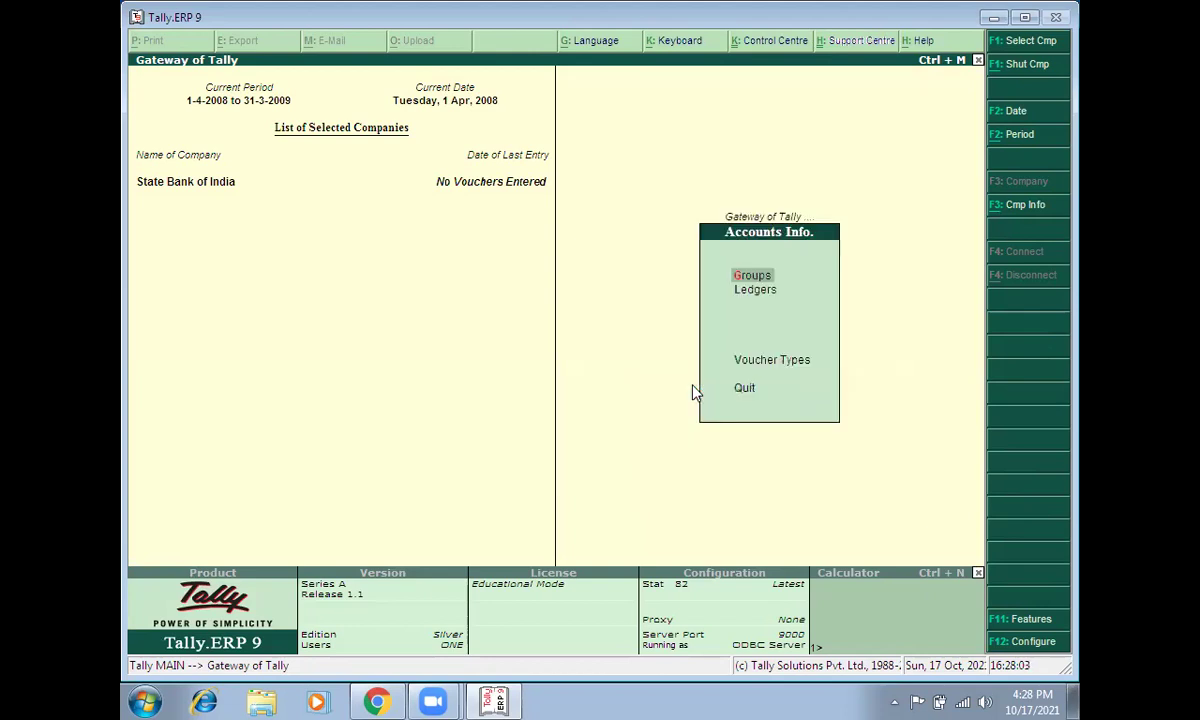
key(l)
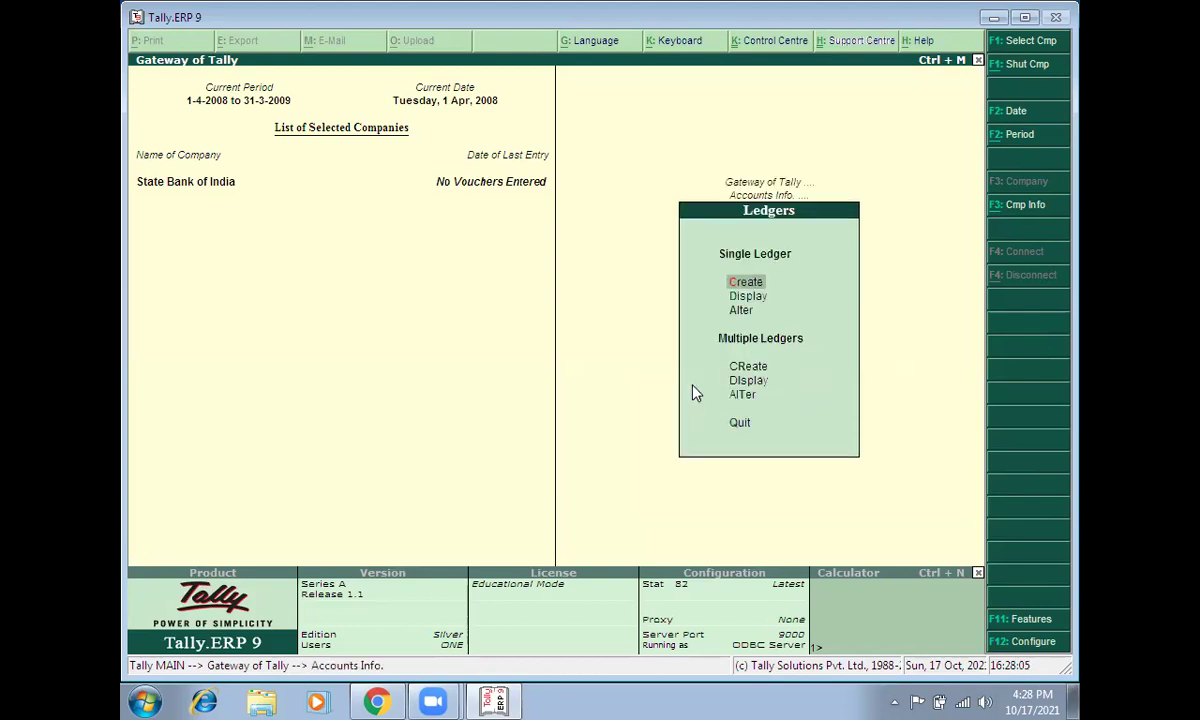
key(Return)
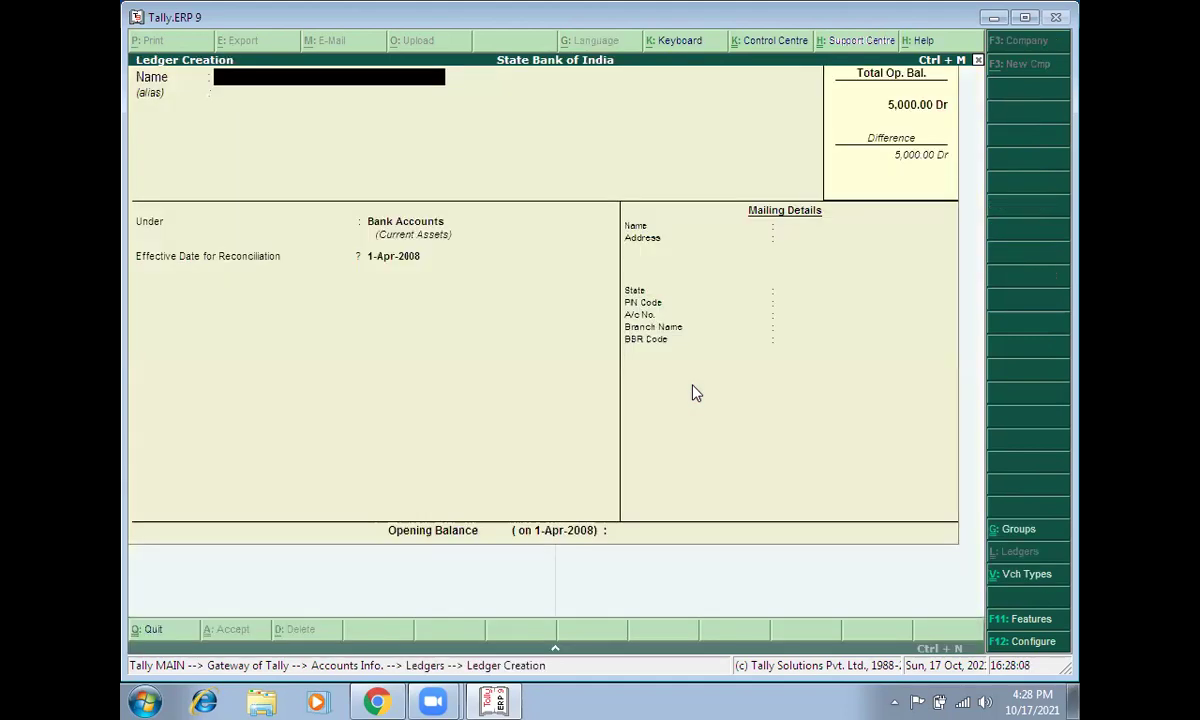
- In the company's accounting features, set Set/Alter Cheque Printing Configuration to Yes and keep D-Mart Pvt Ltd as the company name on cheques
key(F11)
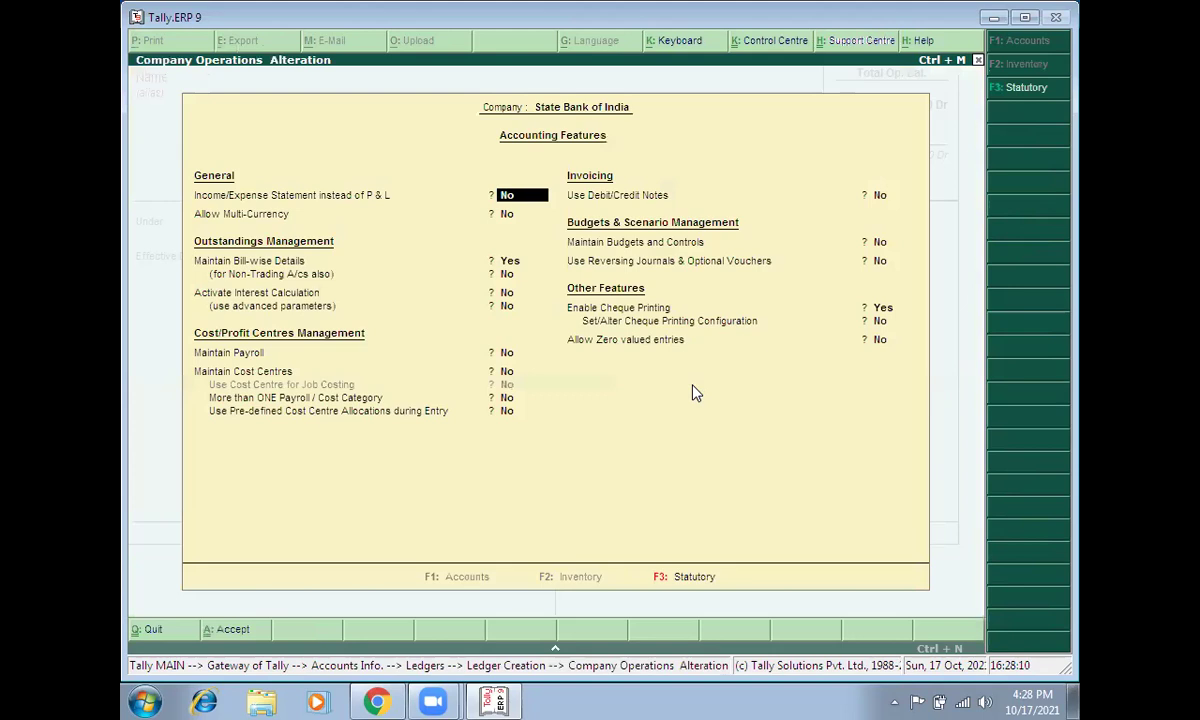
key(Down)
key(Down)
key(Down)
key(Down)
key(Down)
key(Down)
key(Down)
key(Down)
key(Down)
key(Down)
key(Down)
key(Down)
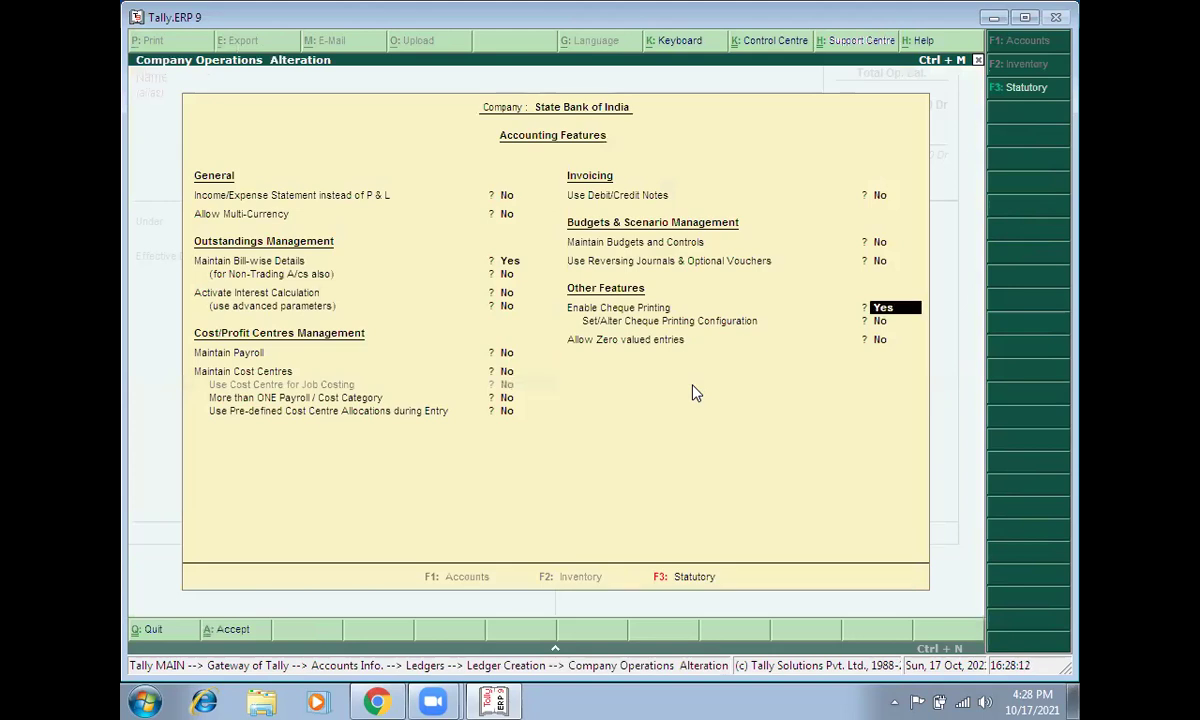
key(Return)
text(y)
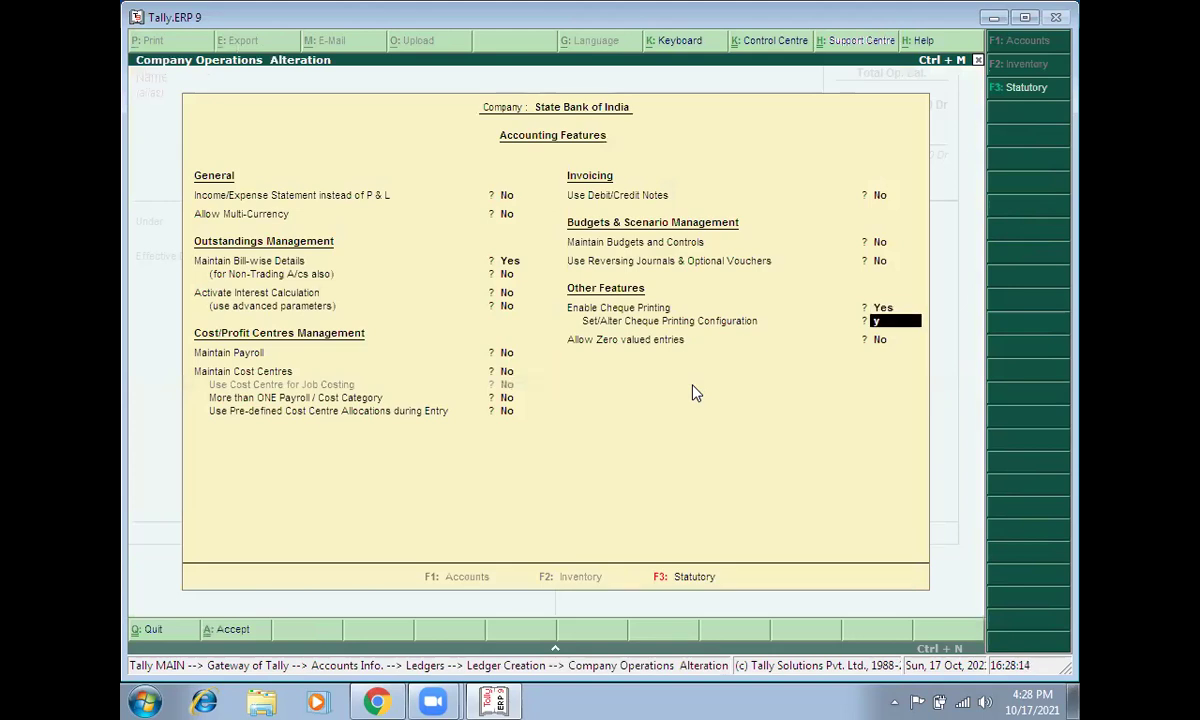
key(Return)
key(Return)
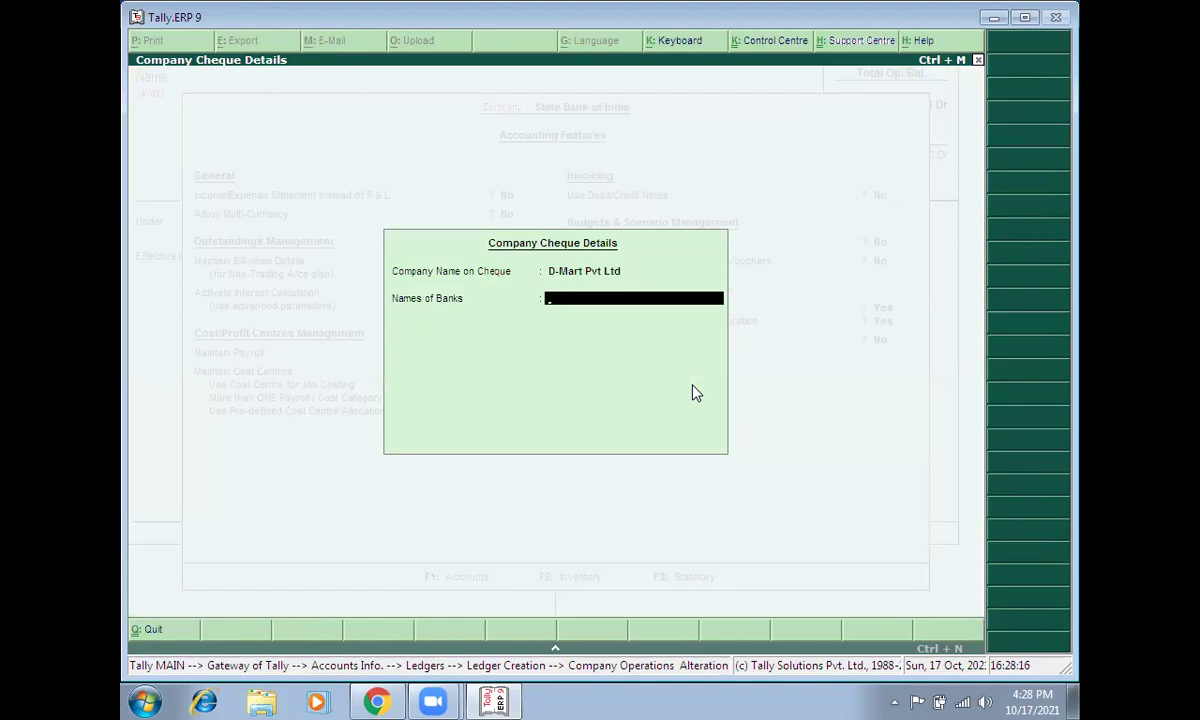
- Create a new bank ledger named Hdfc under Bank Accounts with reconciliation date 1-Apr-2008 and state Not Applicable, for the cheque details
text(h)
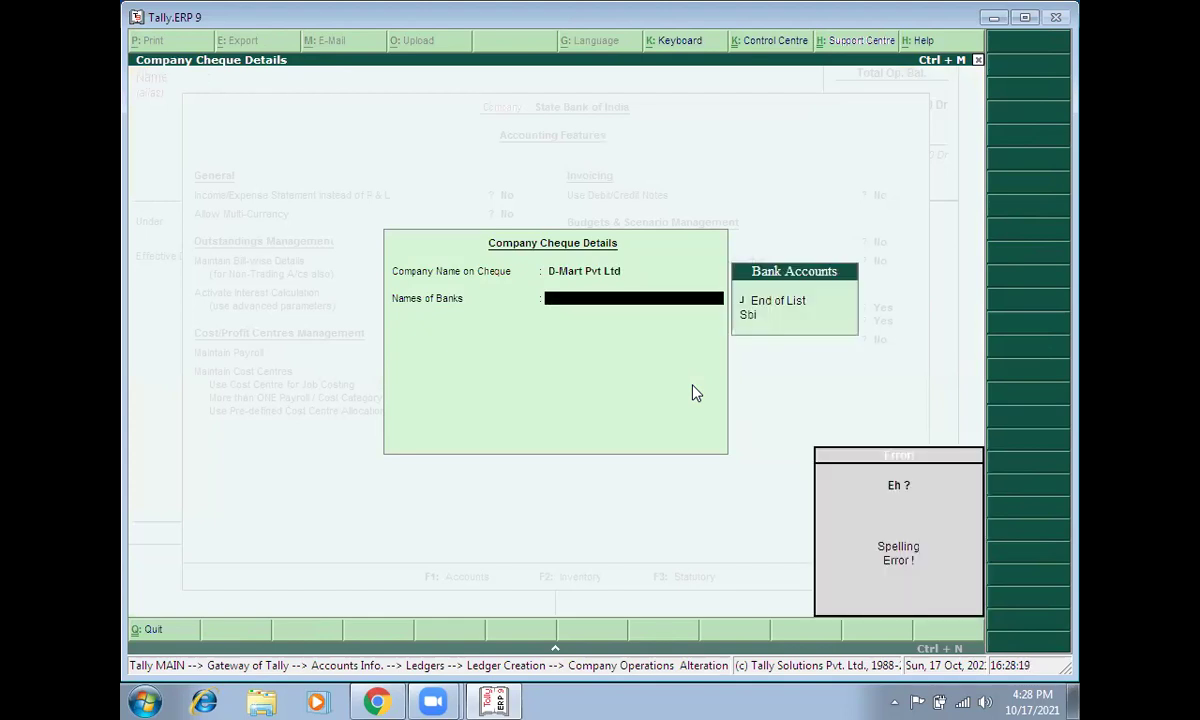
key(BackSpace)
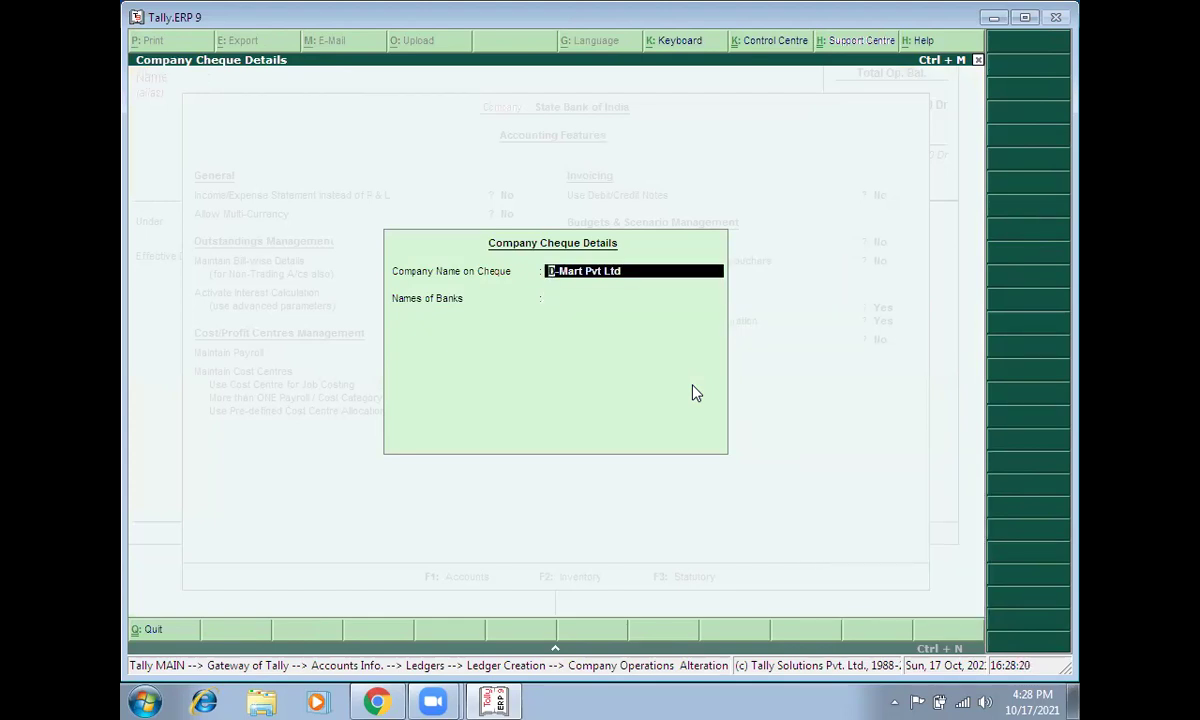
key(Return)
key(alt+c)
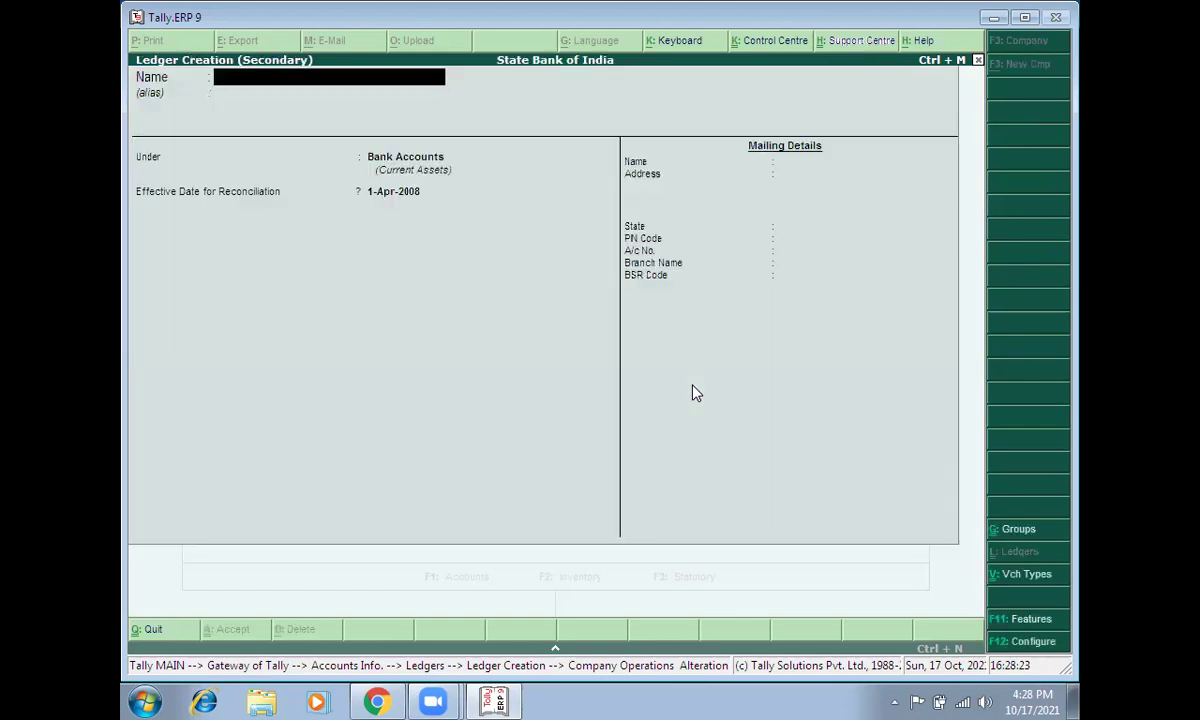
text(Hdfc)
key(Return)
key(Return)
key(Return)
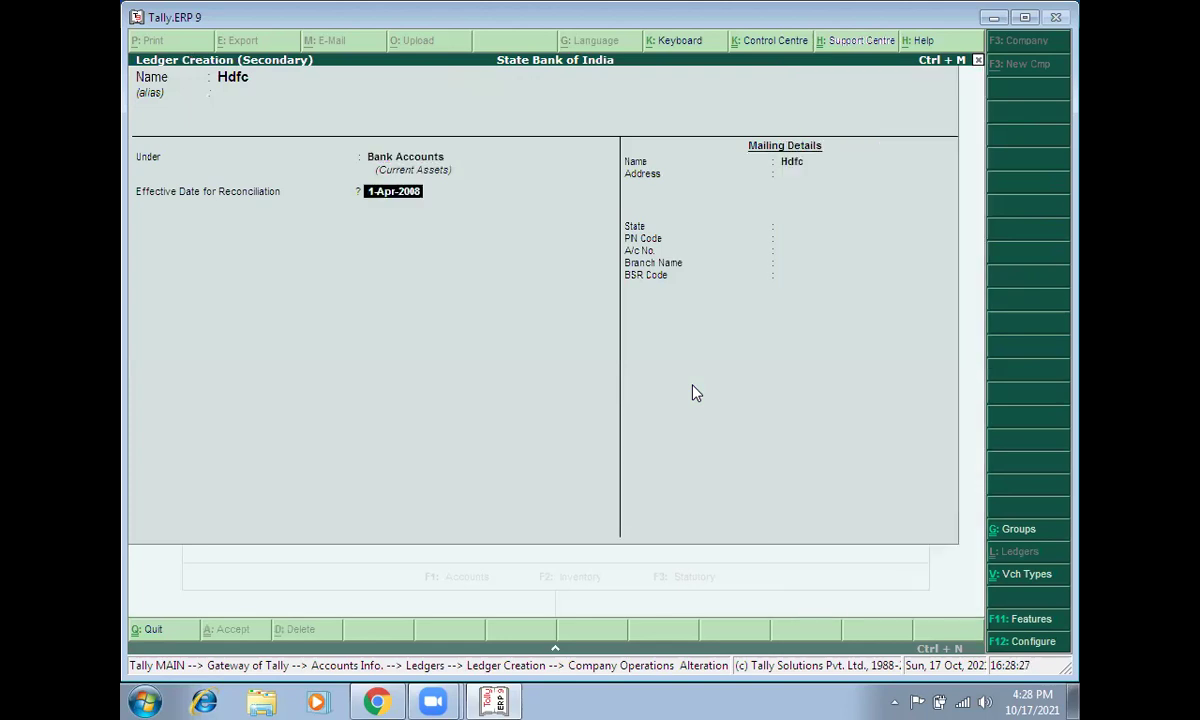
key(Return)
key(Return)
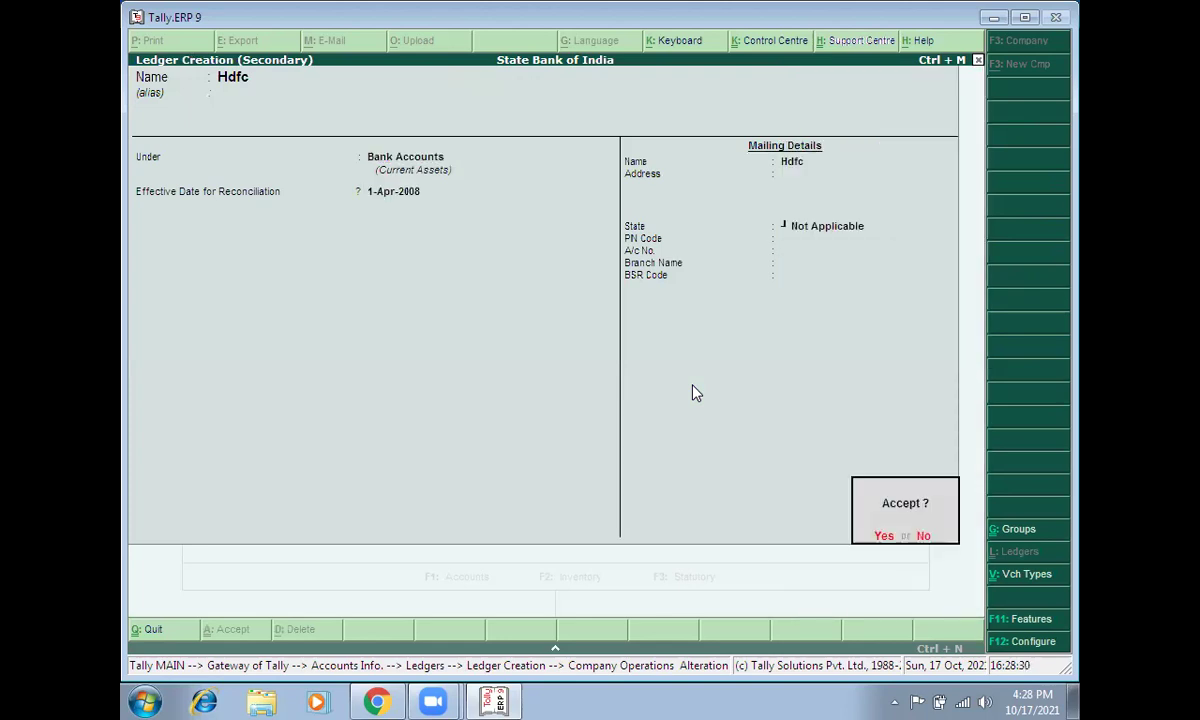
key(Return)
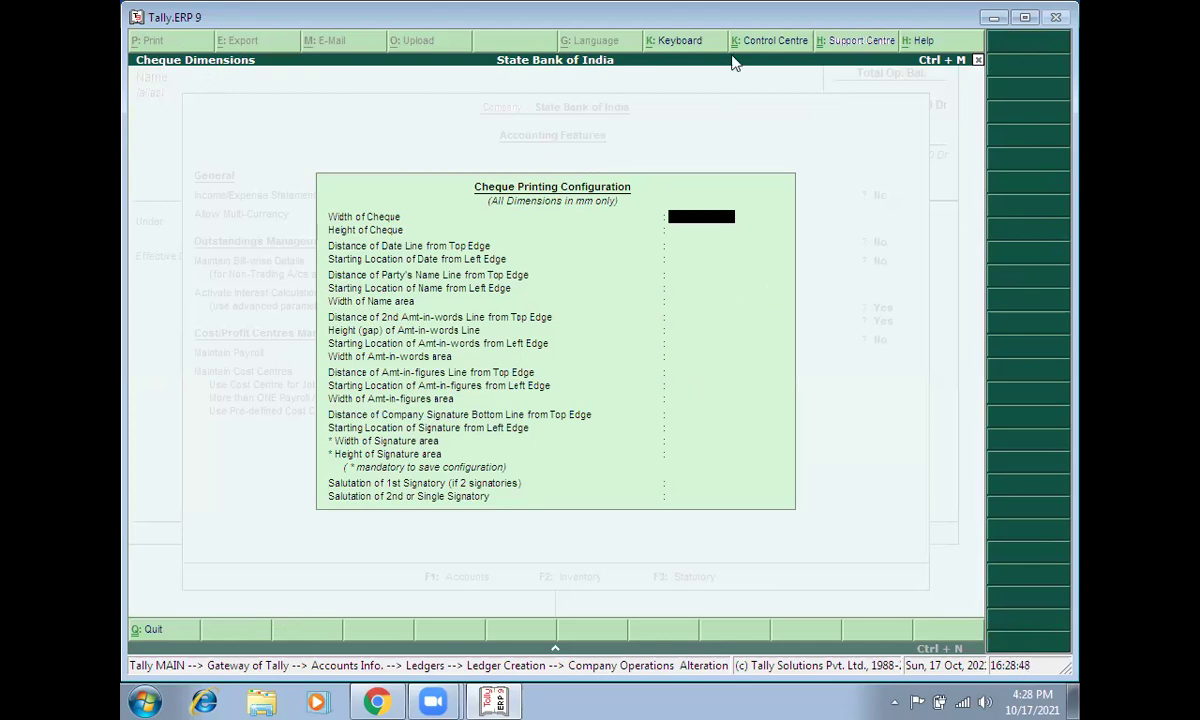
- Open Hdfc's cheque dimensions and enter 0 for the first five, from the cheque width to the party's name line distance
click(778, 47)
key(Escape)
key(Escape)
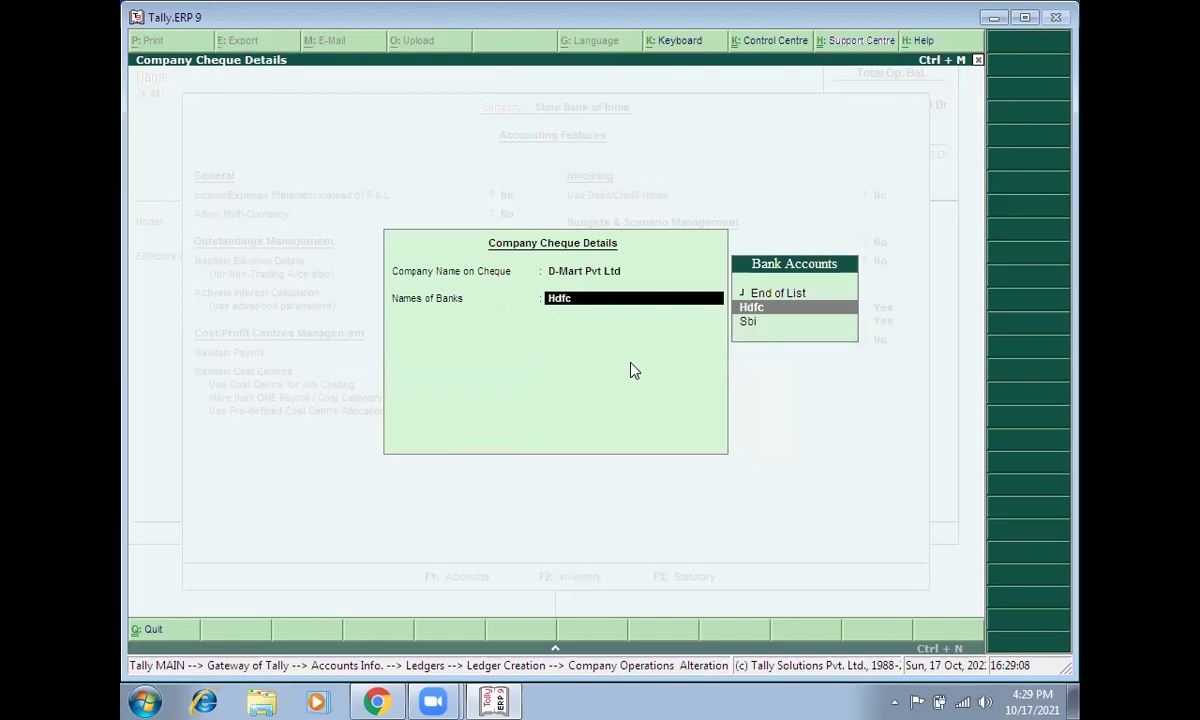
key(Return)
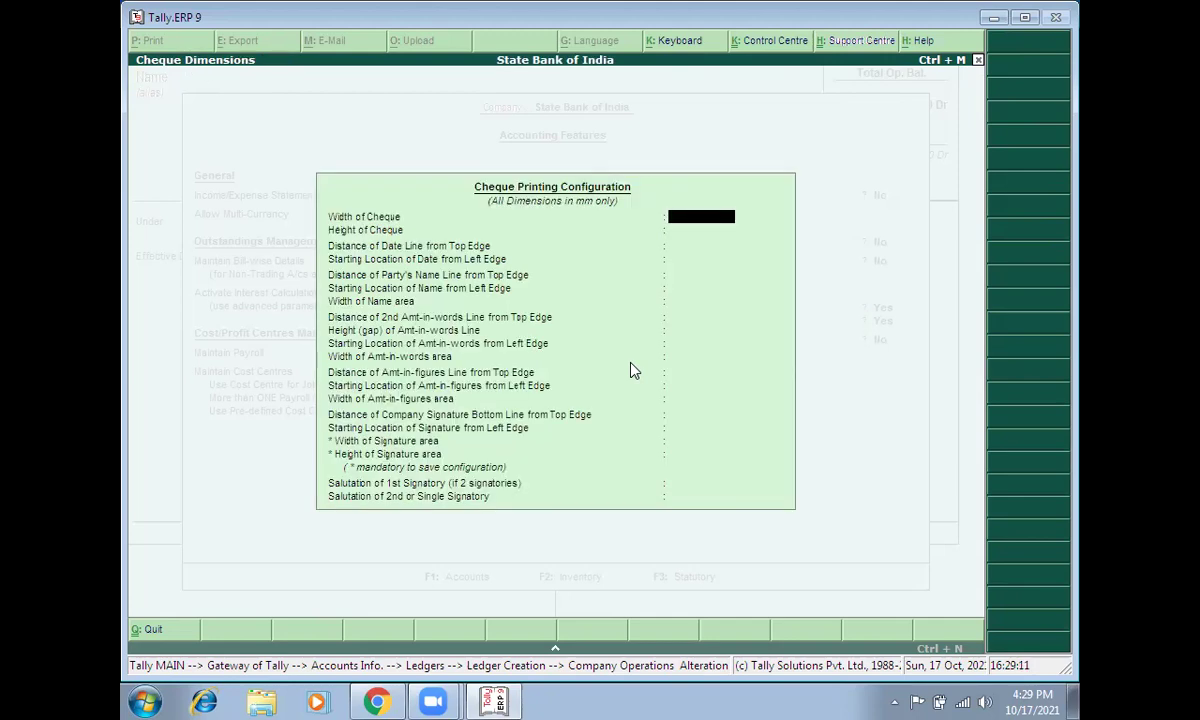
key(Return)
key(Return)
key(Return)
key(Return)
key(Return)
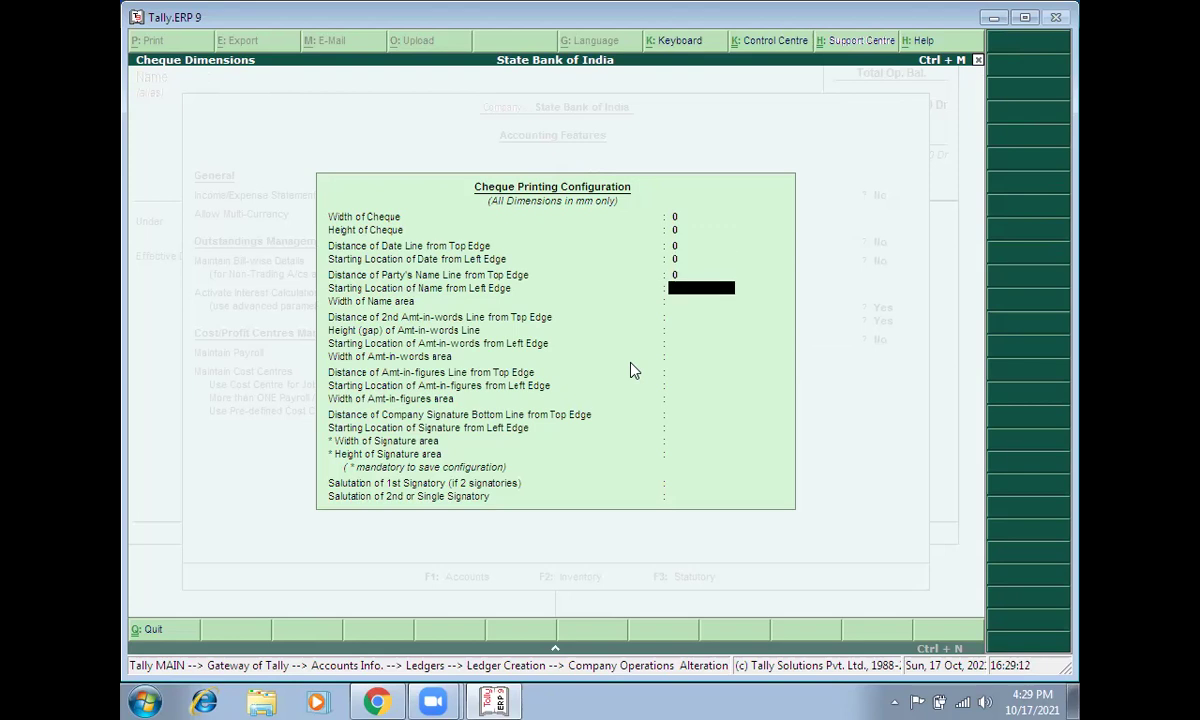
key(Up)
key(Up)
key(Up)
key(Up)
key(Up)
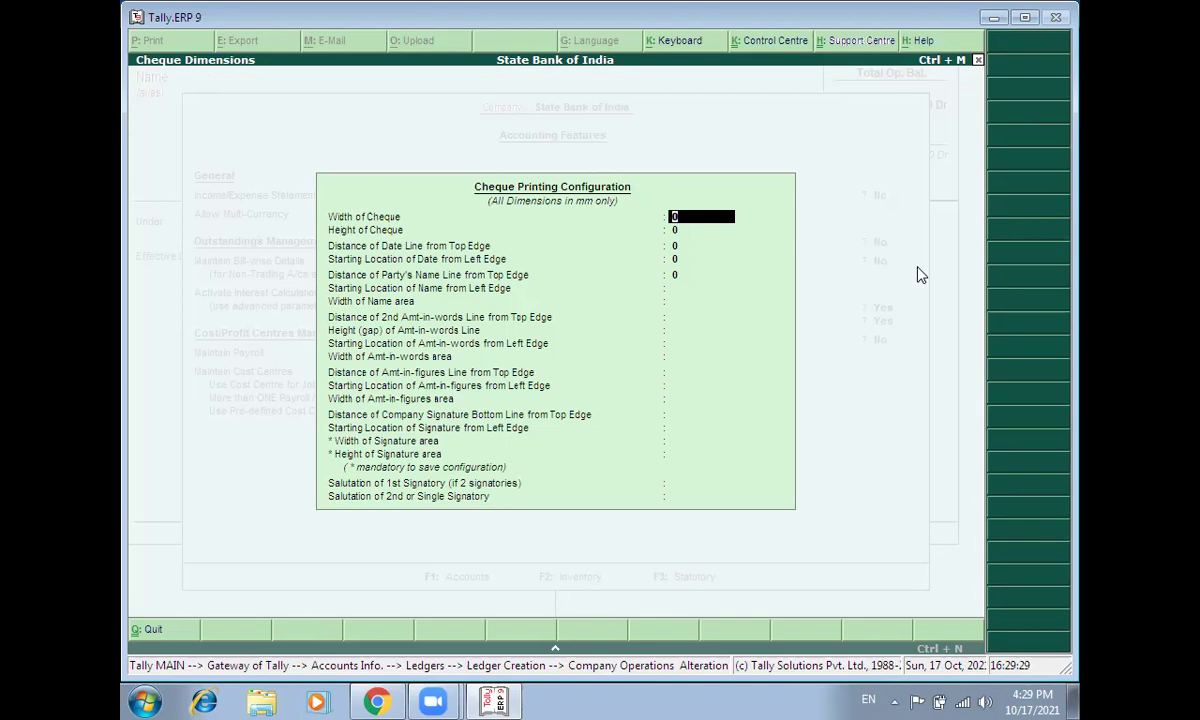
- Leave the cheque dimensions, accounting features and ledger creation without saving, and return to the Gateway of Tally
key(Escape)
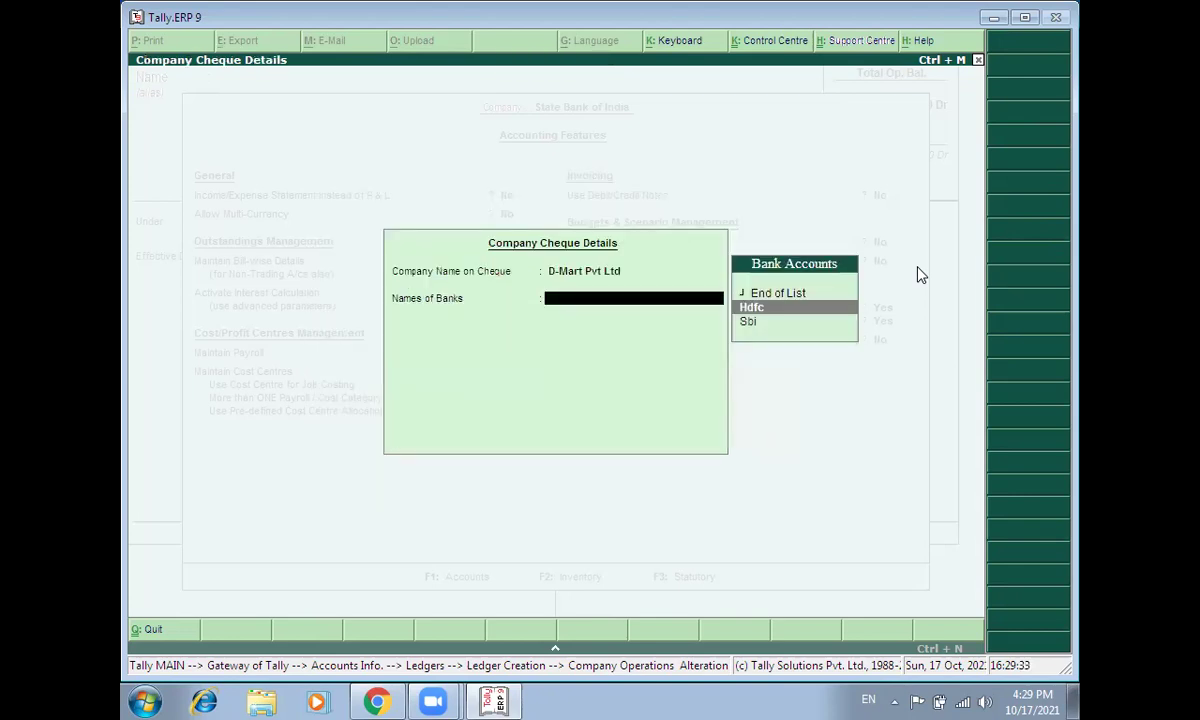
key(Escape)
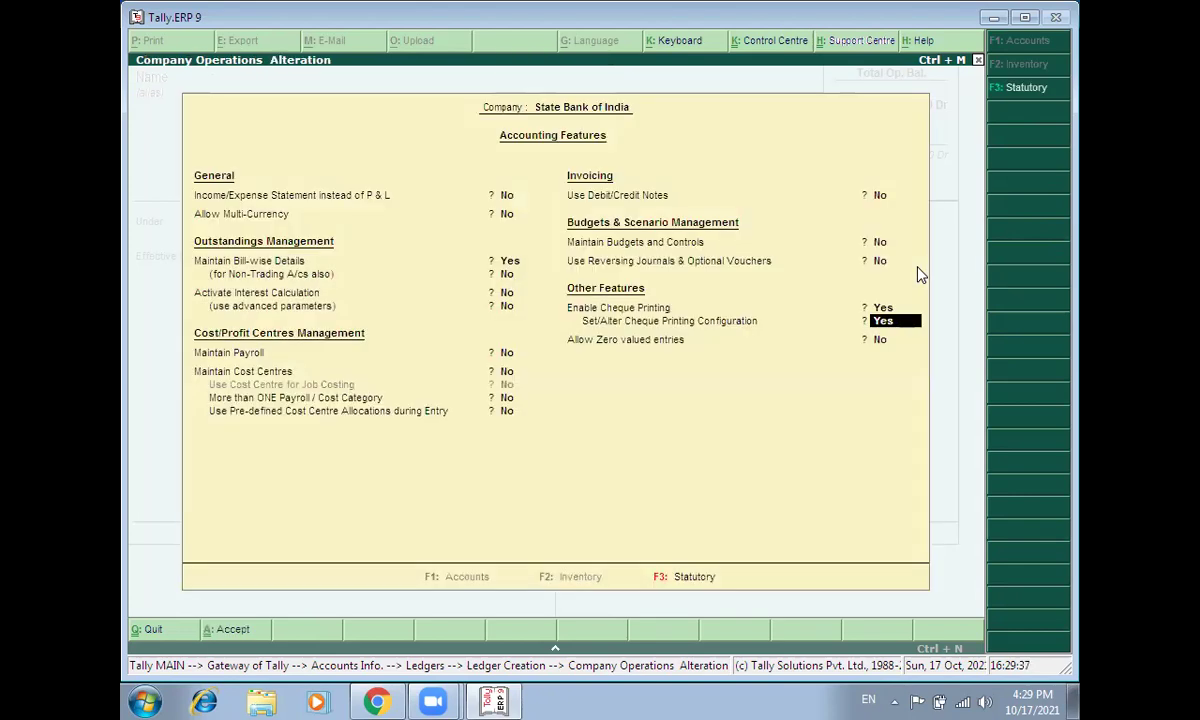
key(Escape)
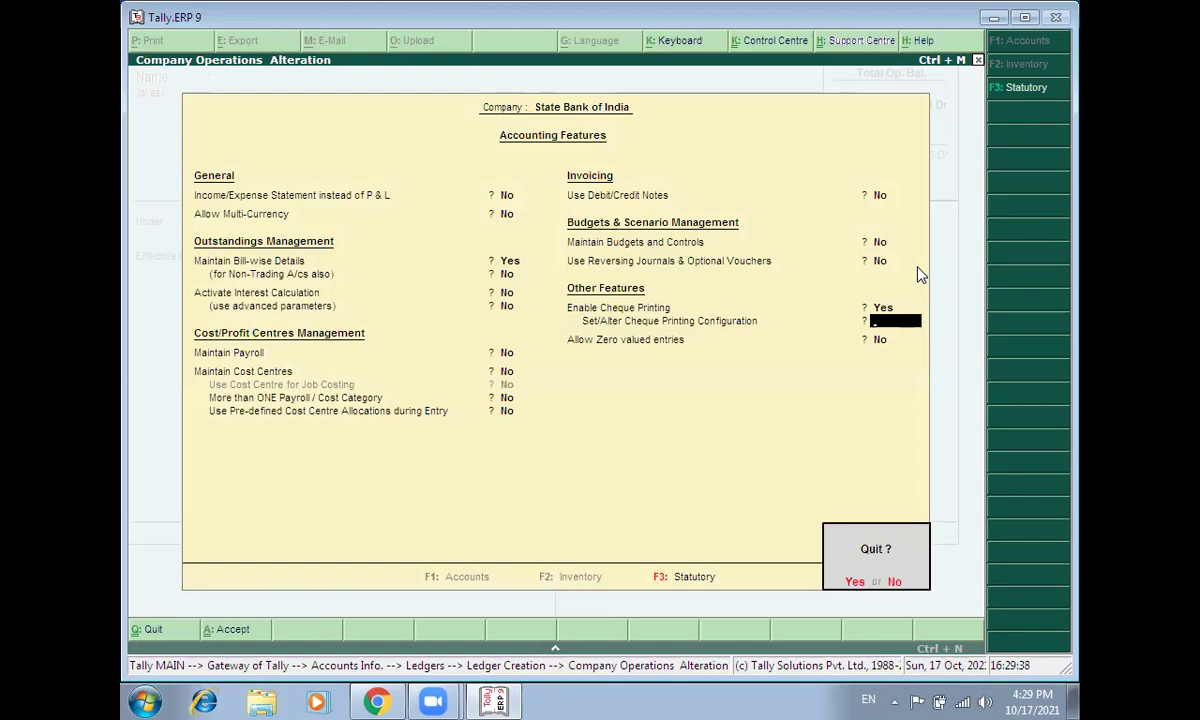
key(y)
key(y)
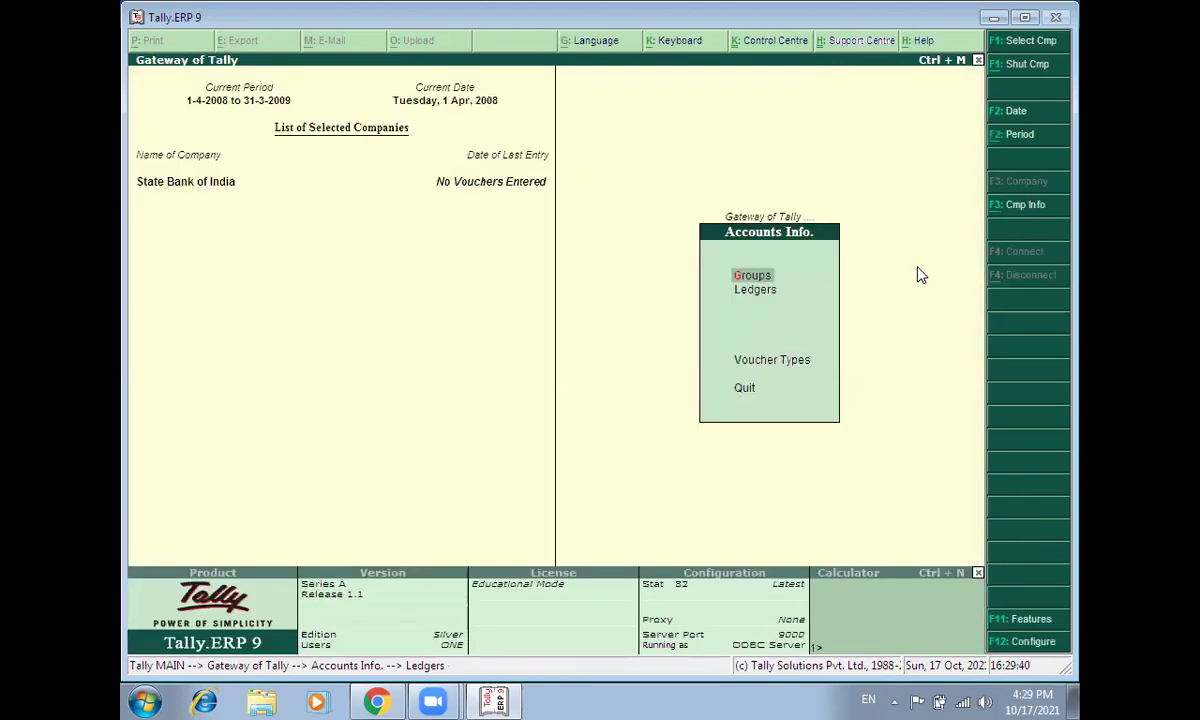
key(Escape)
key(Escape)
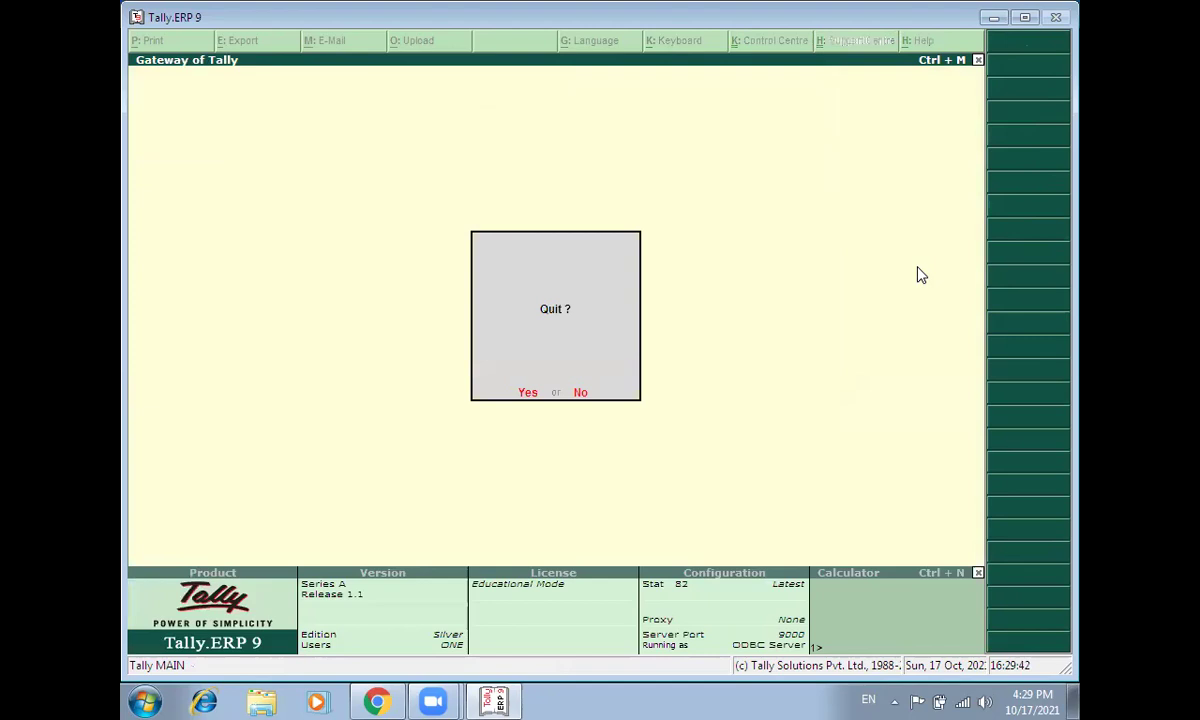
key(Escape)
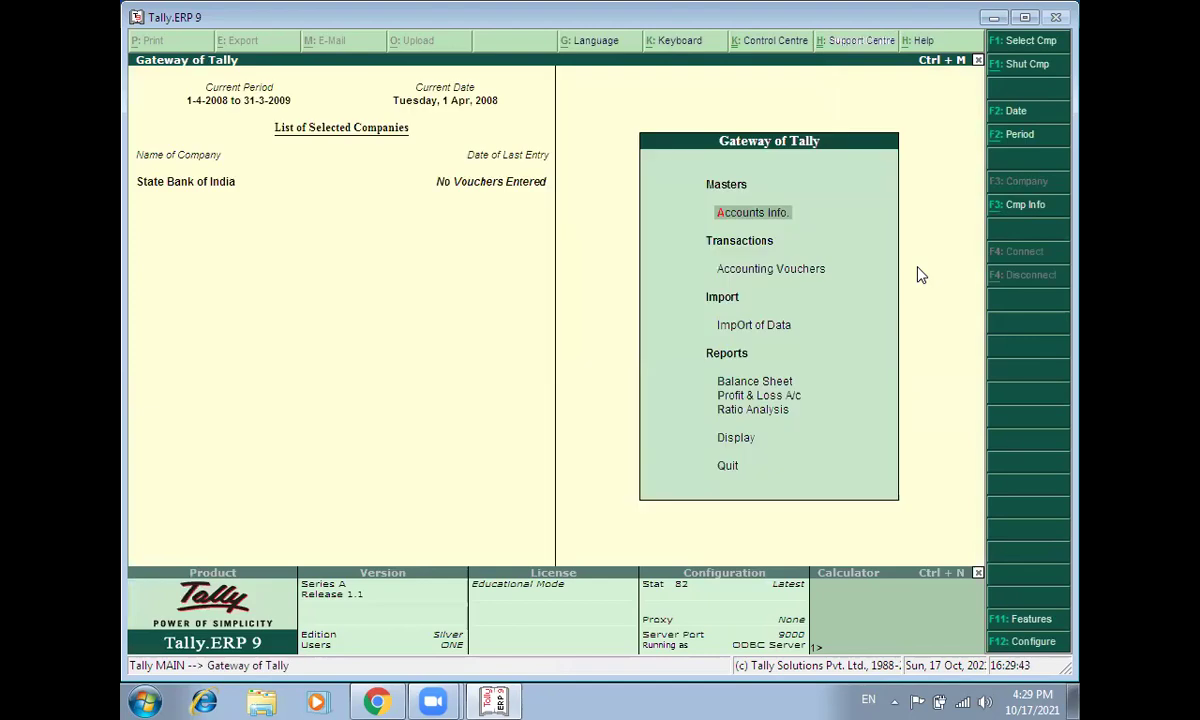
- Minimise Tally and open the Word document TOPIC FOR TALLY from the Tally assingnment 1 folder on the desktop
click(993, 17)
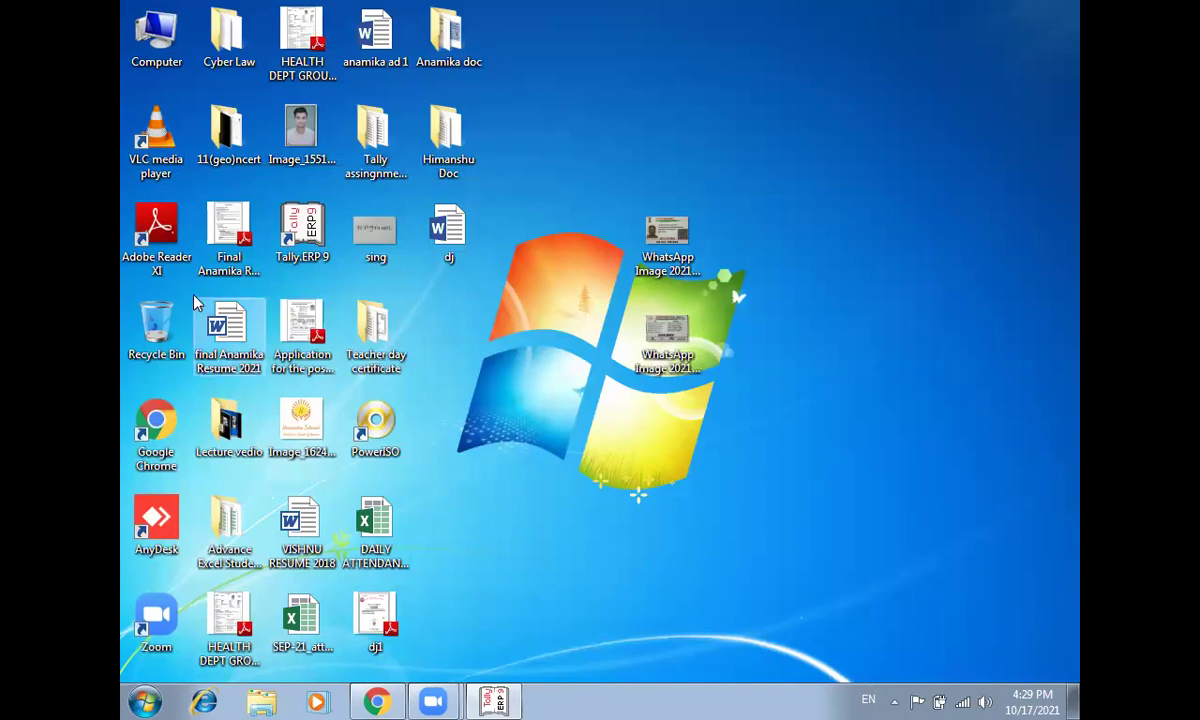
double_click(379, 176)
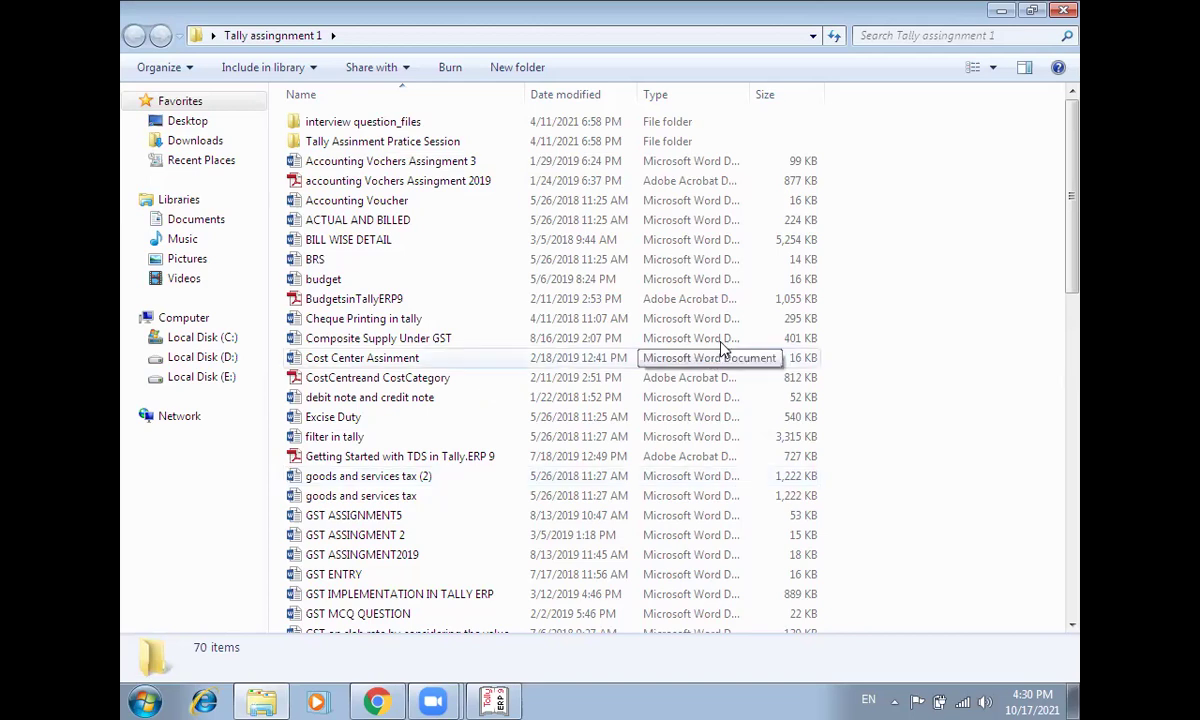
drag(1075, 193, 320, 608)
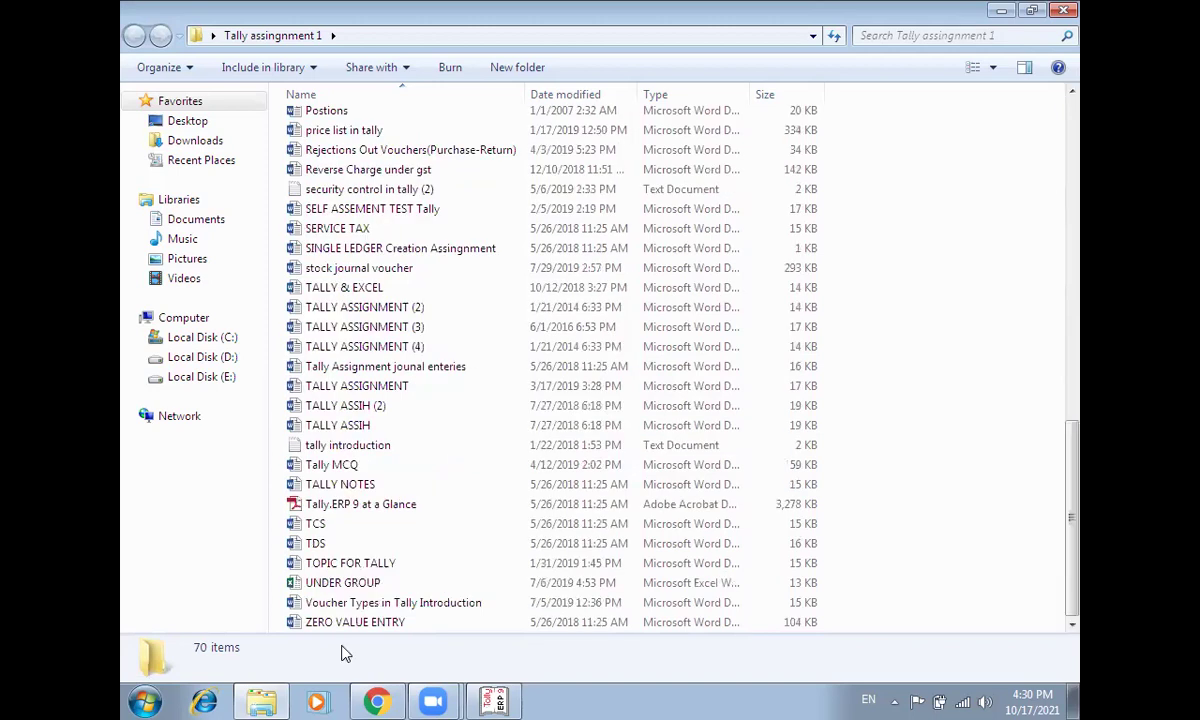
click(398, 563)
double_click(398, 563)
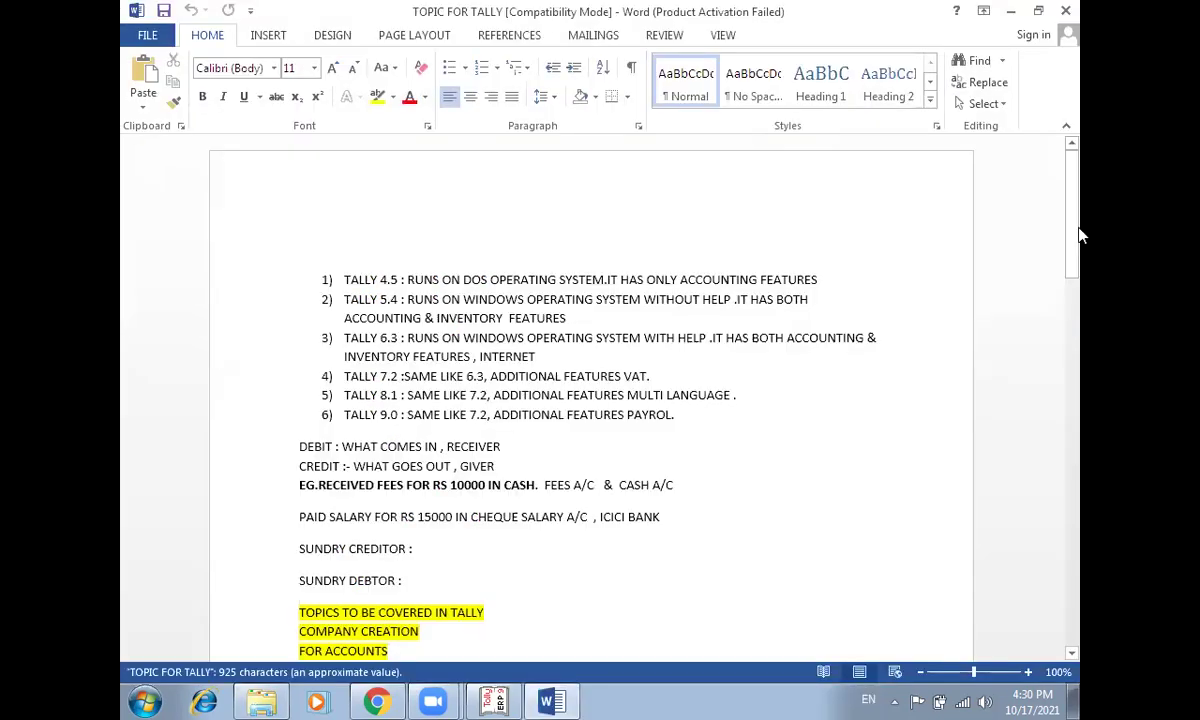
- Review the document's list of Tally topics, selecting the accounts and inventory items, PAYROL and GST, and dismiss the Office activation wizard
scroll(1080, 327, down, 6)
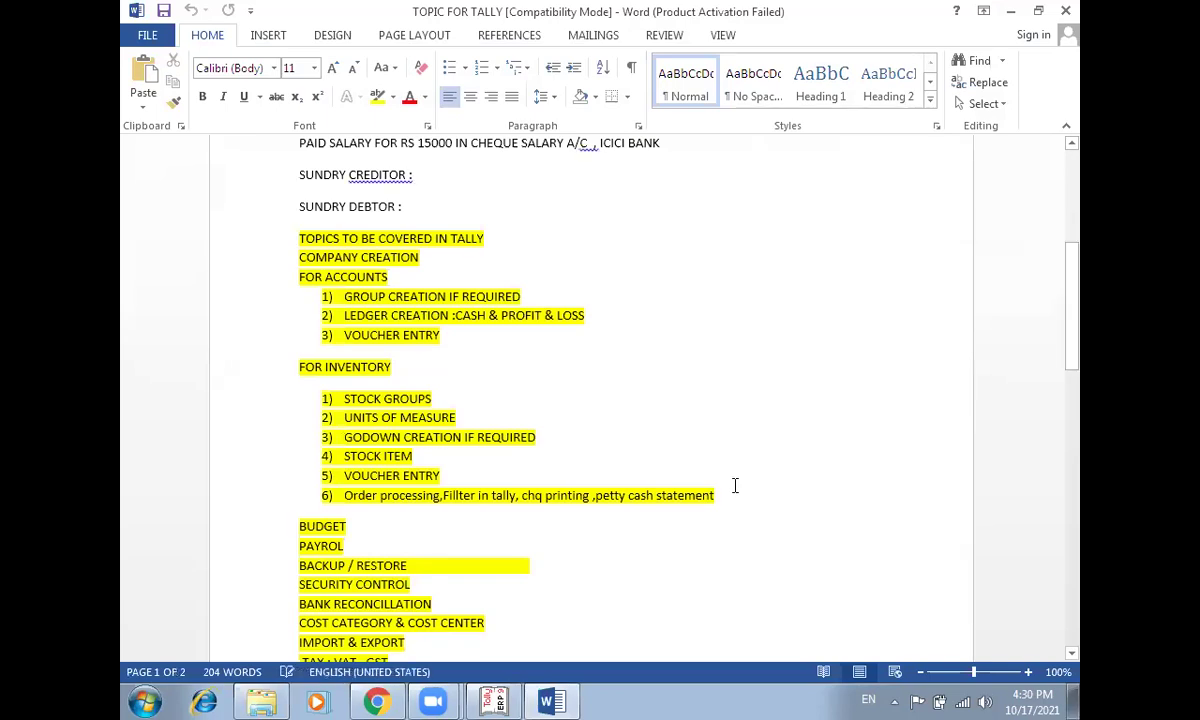
drag(627, 468, 585, 440)
shift+click(293, 312)
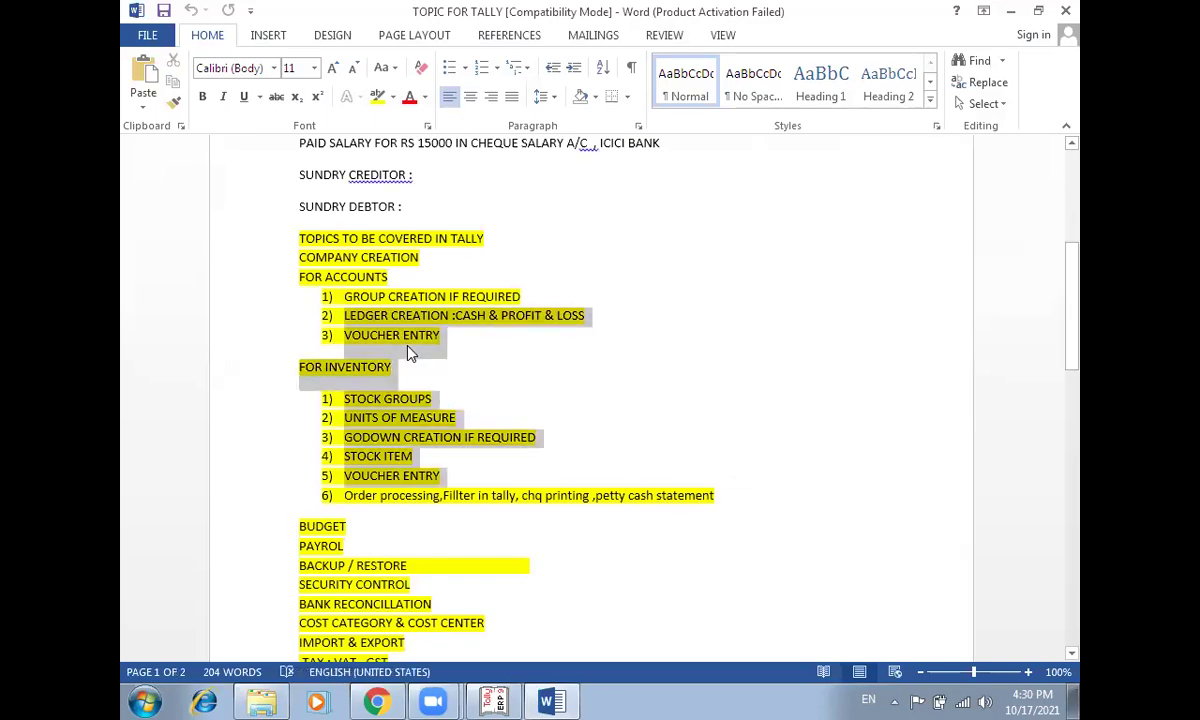
drag(727, 497, 455, 388)
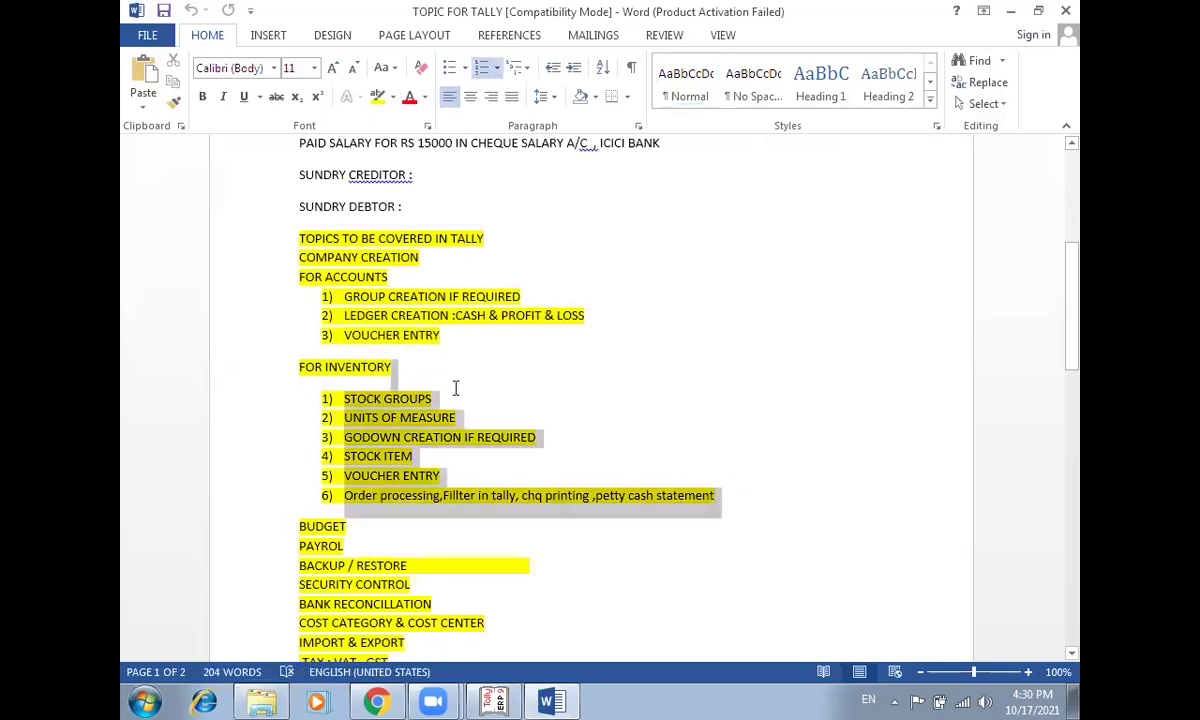
click(682, 401)
drag(1080, 313, 1076, 345)
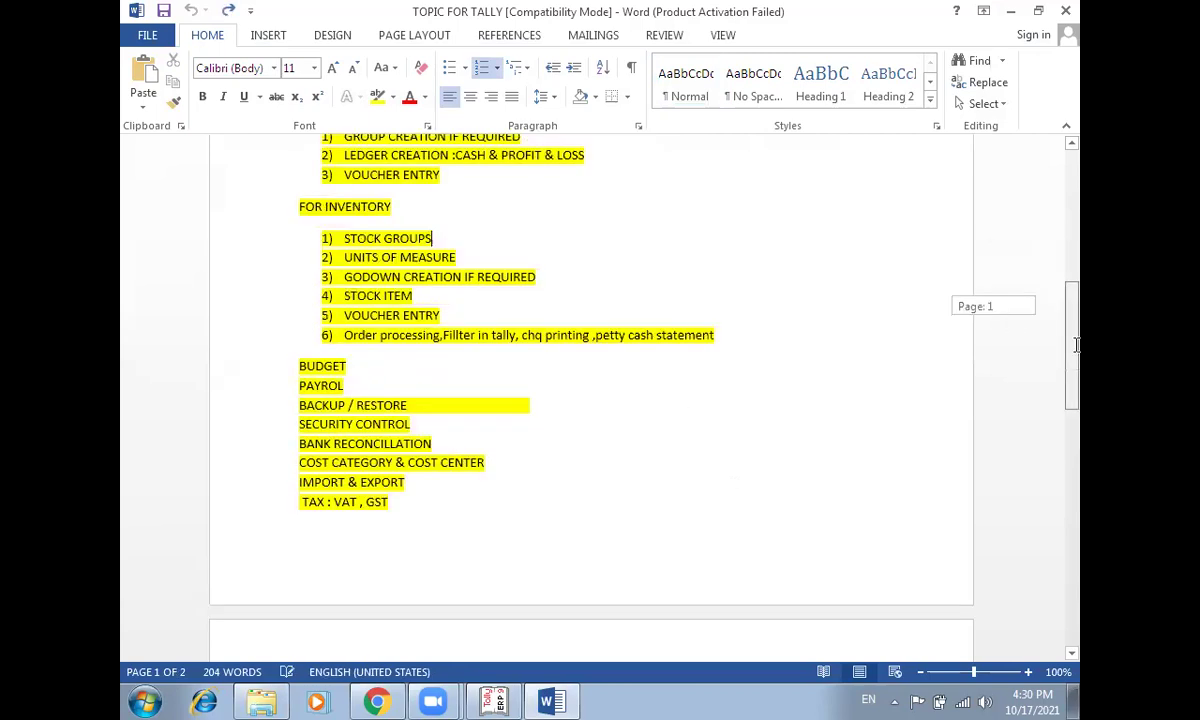
drag(297, 386, 348, 395)
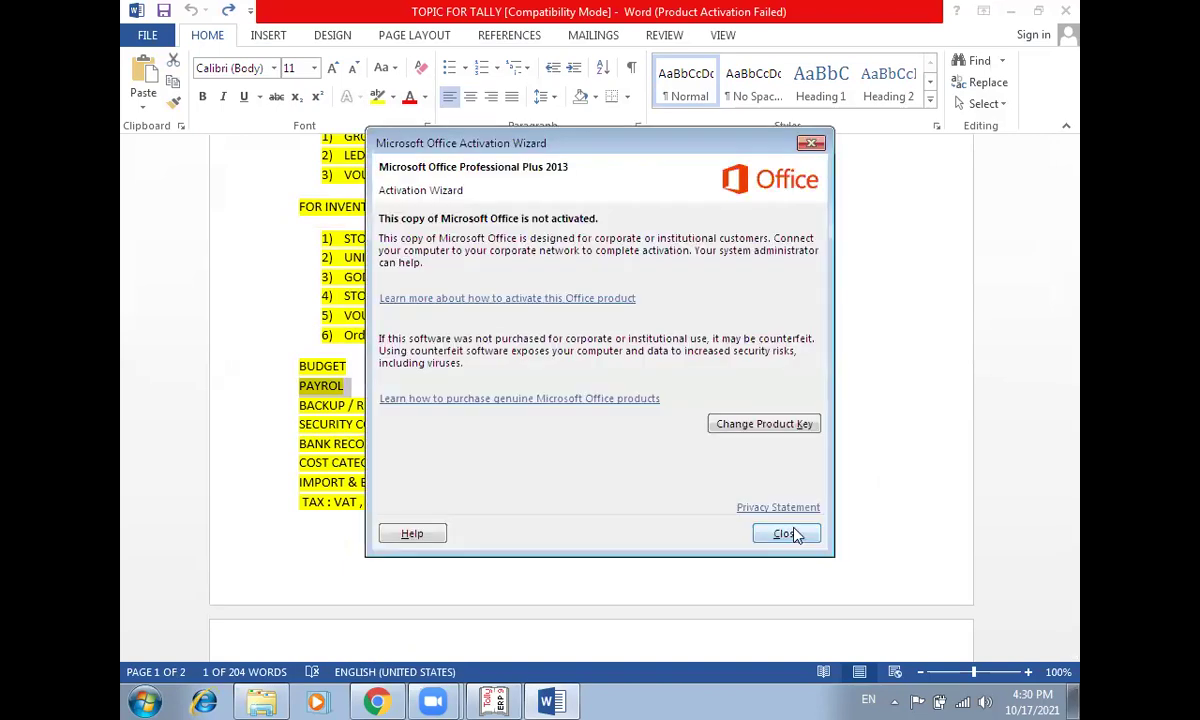
click(786, 534)
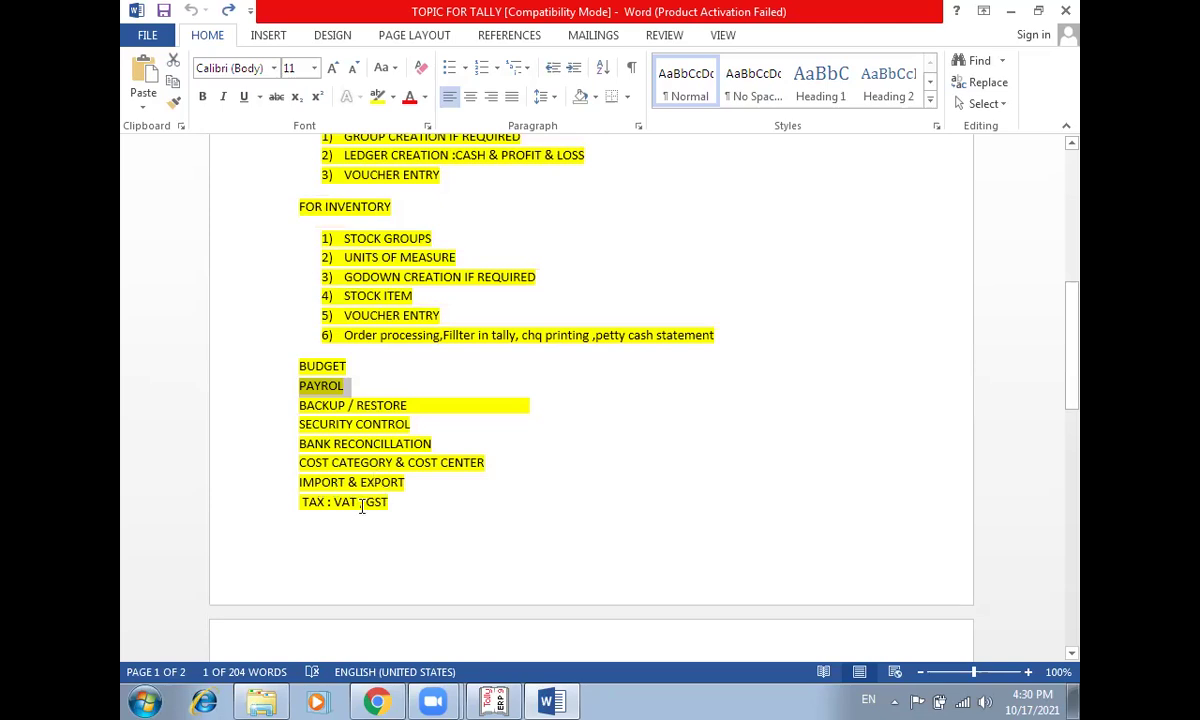
drag(362, 505, 388, 513)
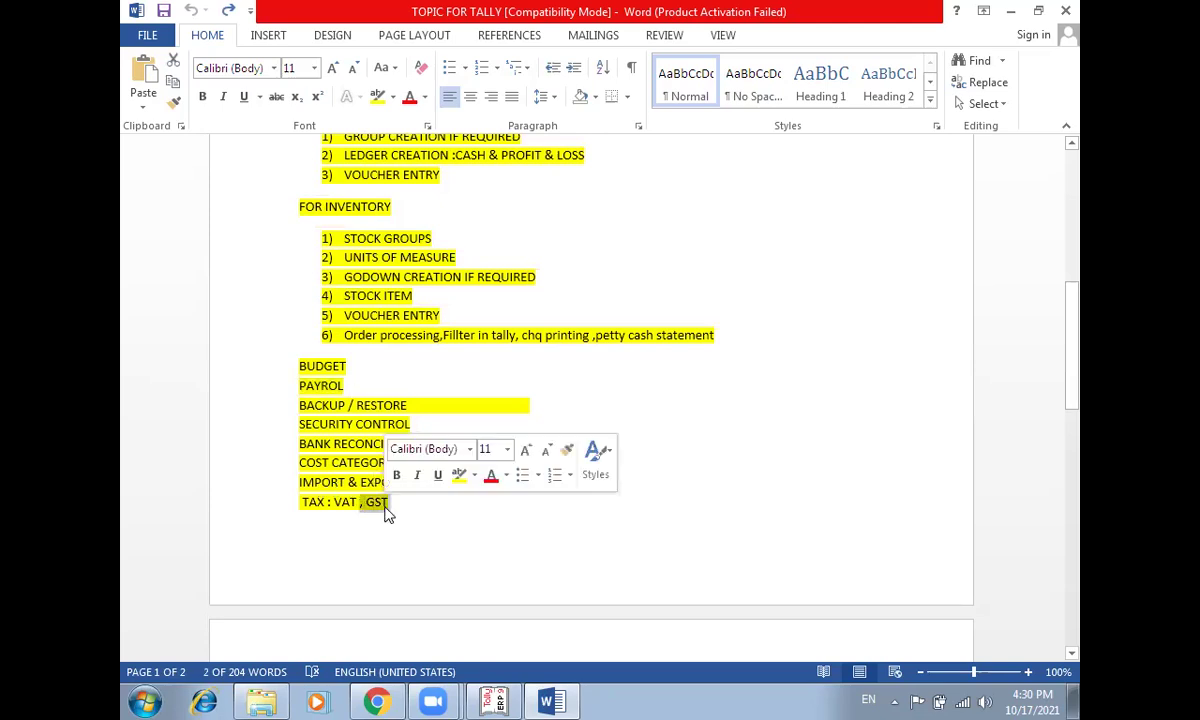
- Examine the VAT topic and the FOR INVENTORY section of the Tally topic list, selecting each in turn
click(450, 517)
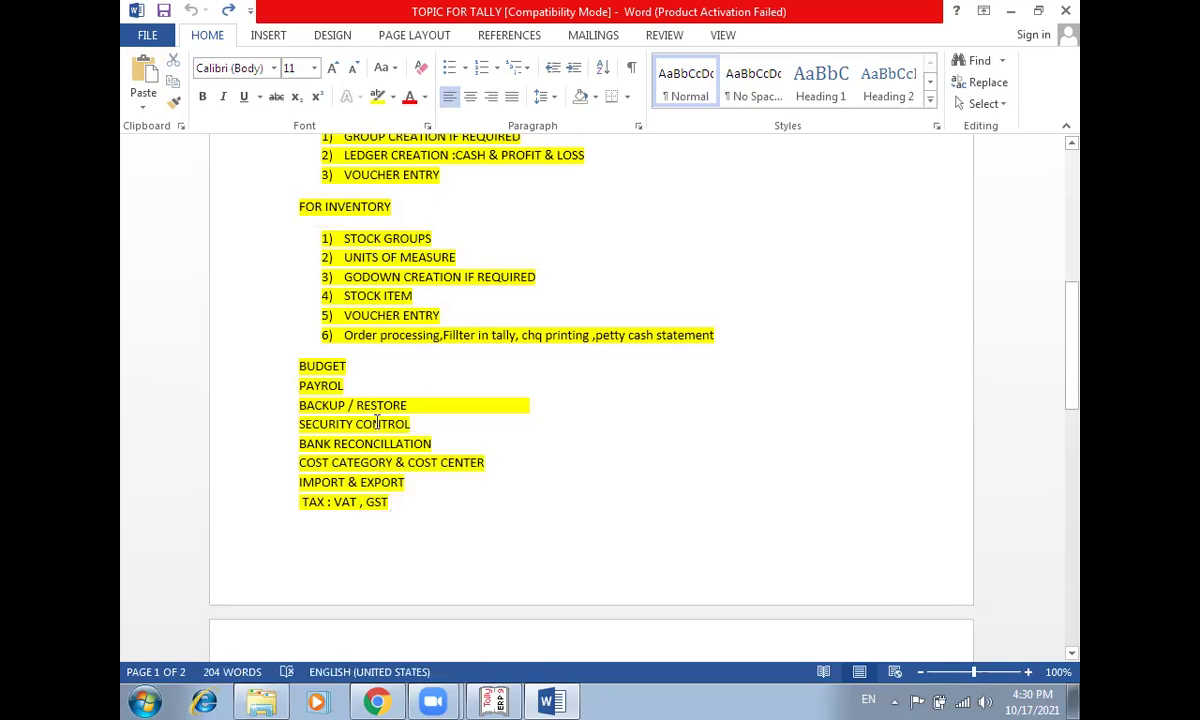
double_click(335, 503)
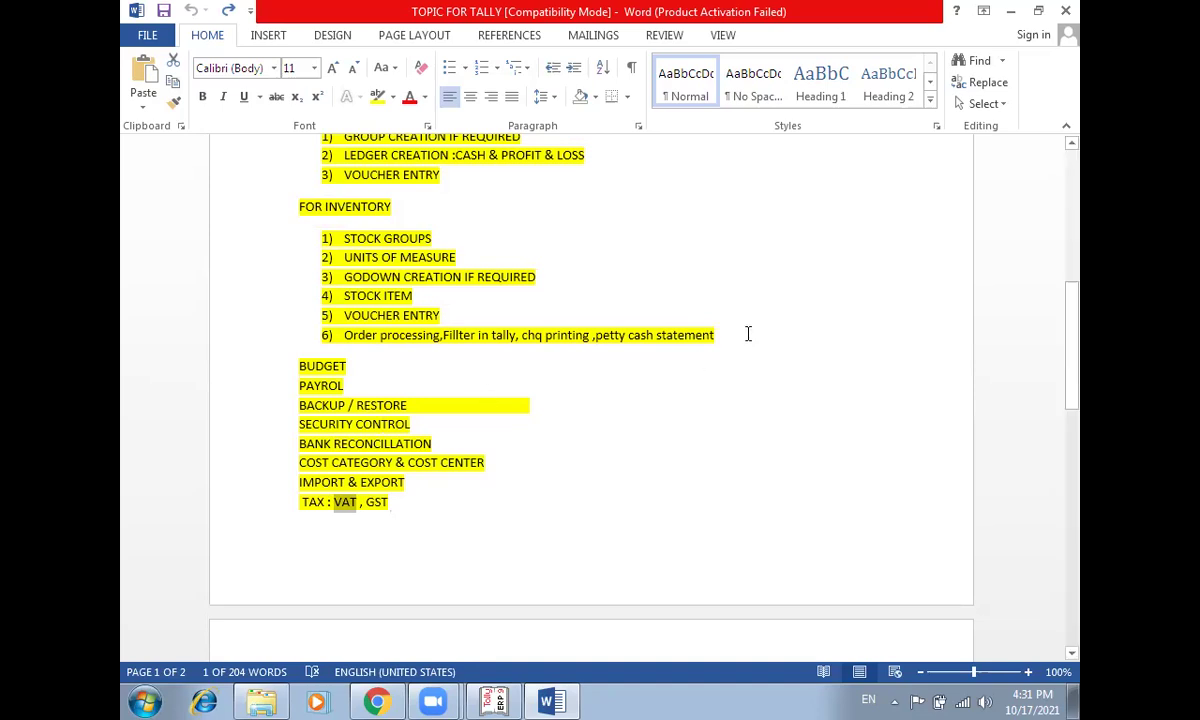
double_click(668, 333)
shift+click(320, 237)
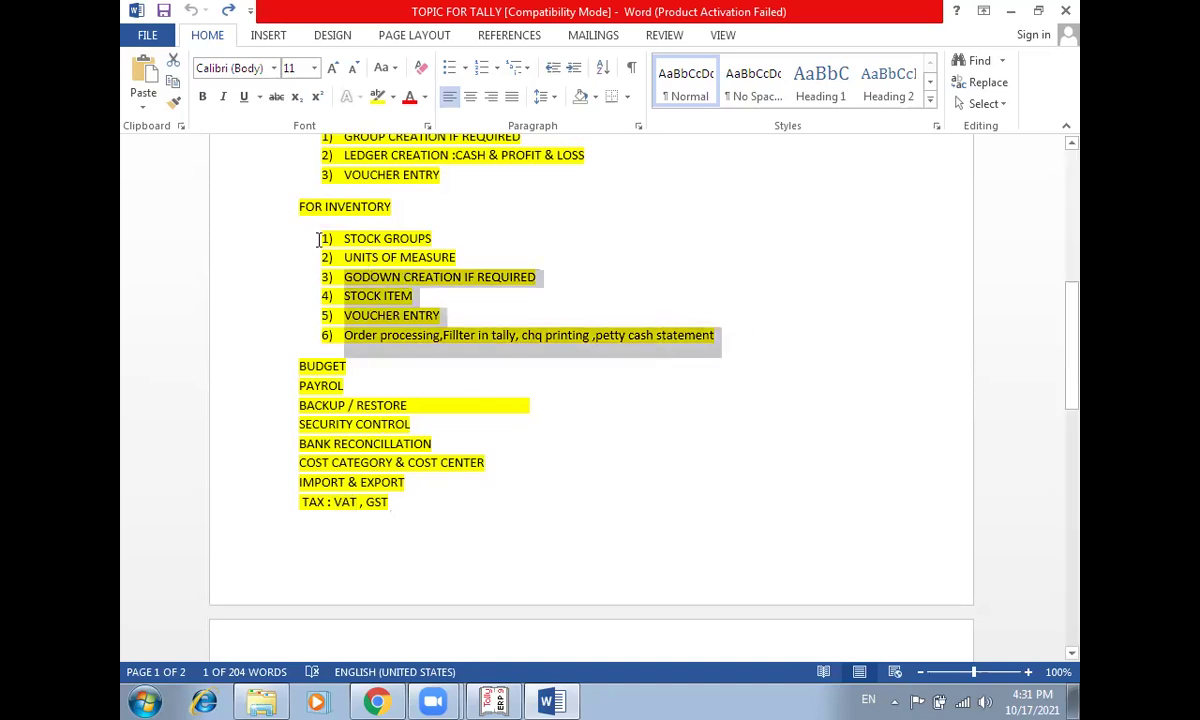
shift+click(300, 205)
shift+click(296, 196)
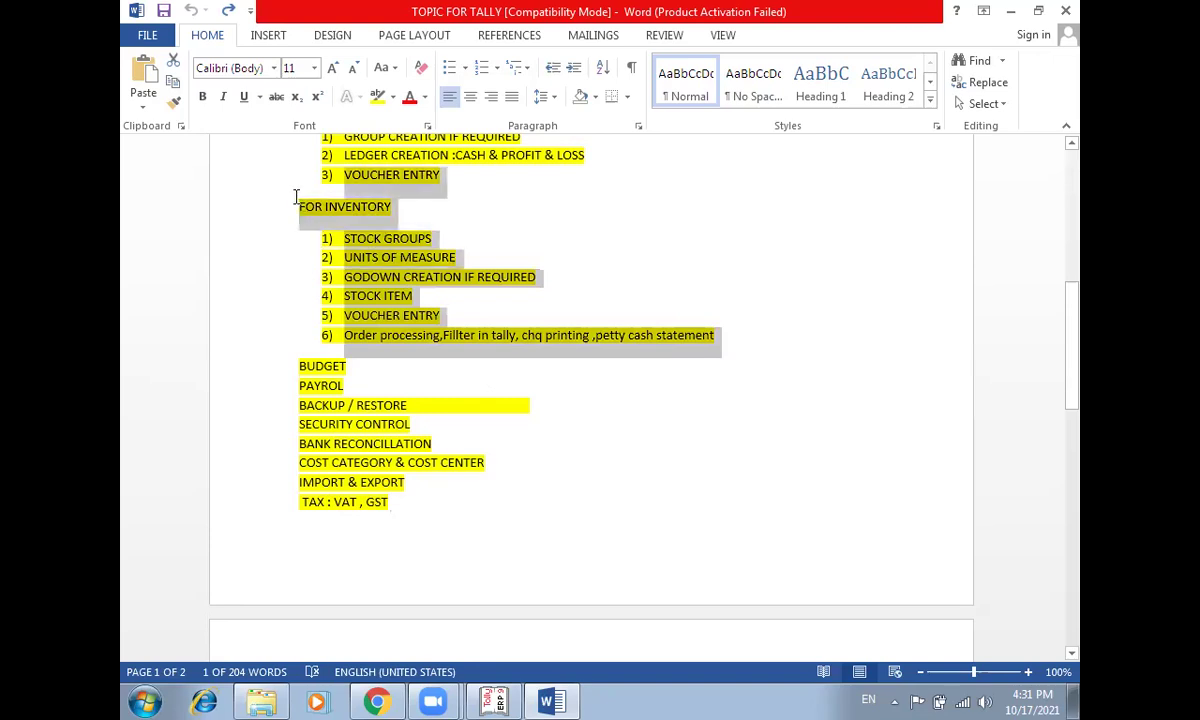
click(720, 340)
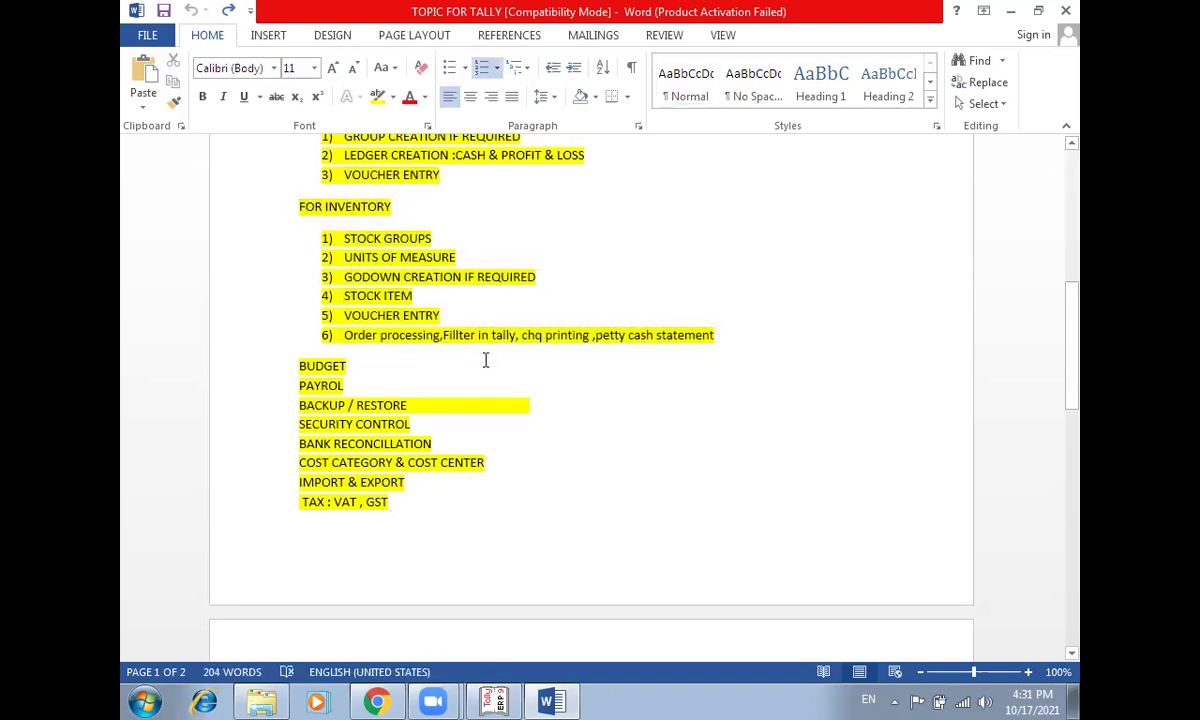
- Select the topics from BUDGET through TAX : VAT , GST to review them, and look back over the accounts and inventory topics
click(296, 365)
shift+click(425, 516)
click(715, 506)
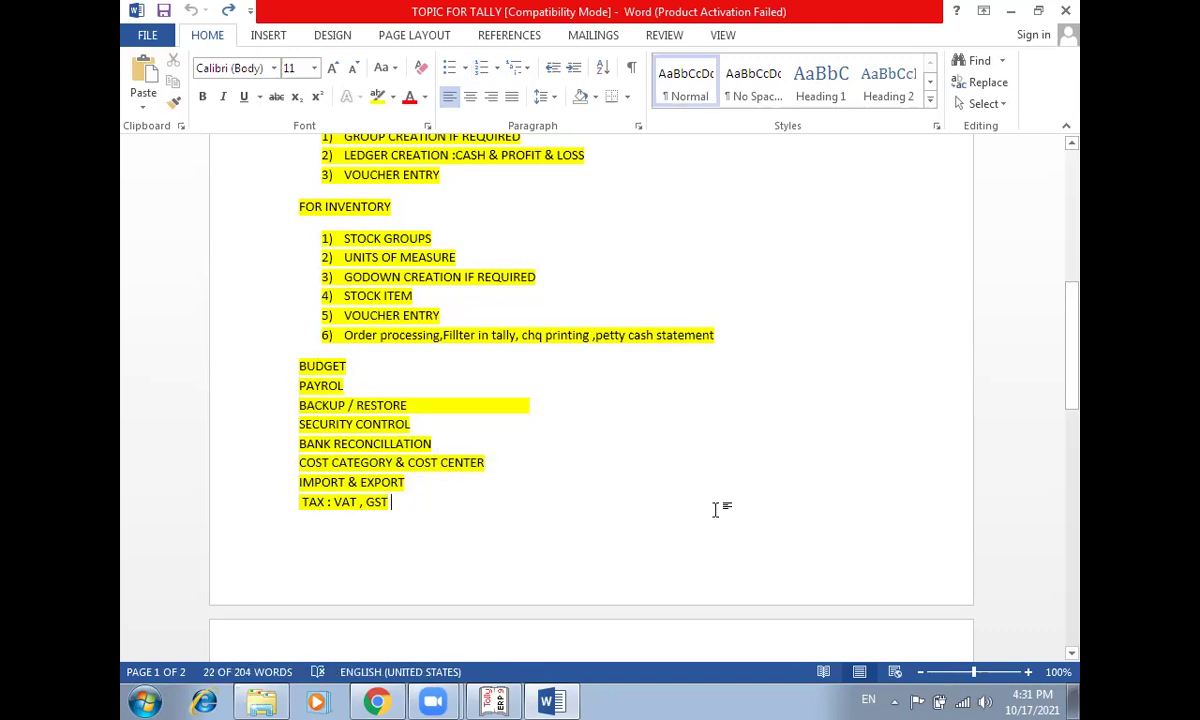
drag(1078, 395, 1058, 333)
scroll(1052, 278, up, 3)
scroll(1058, 340, down, 2)
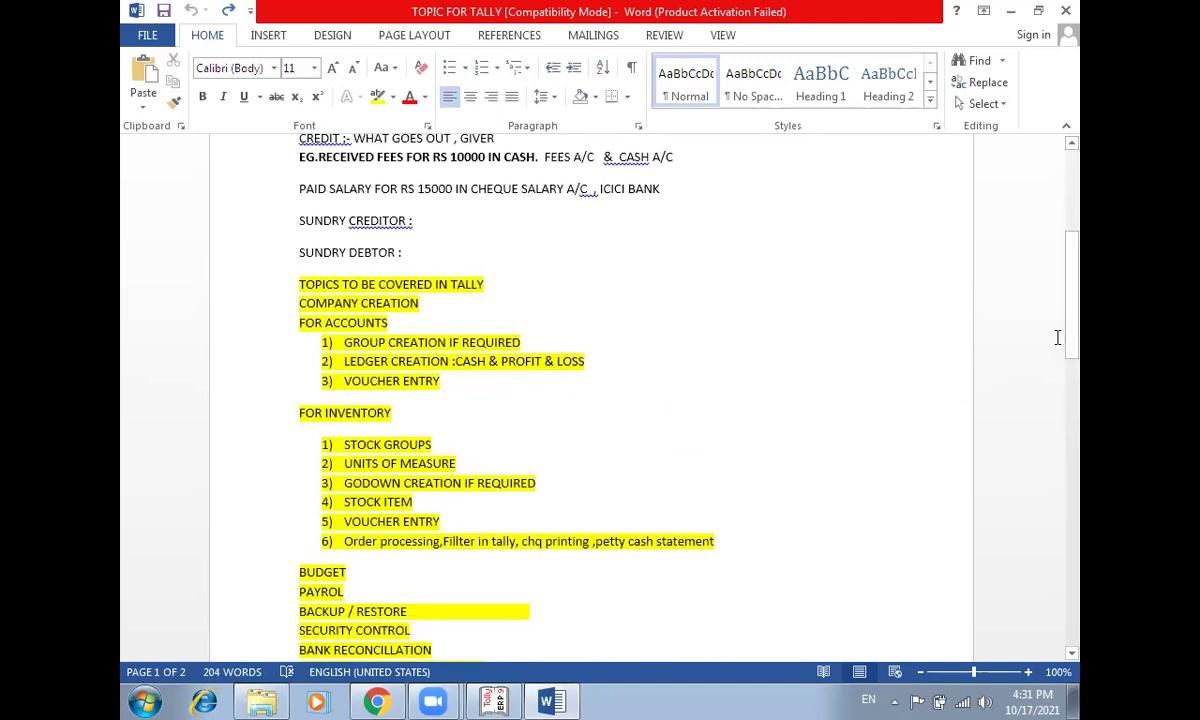
- Close TOPIC FOR TALLY and open the Word document stock journal voucher from the Tally assingnment 1 folder
click(1079, 3)
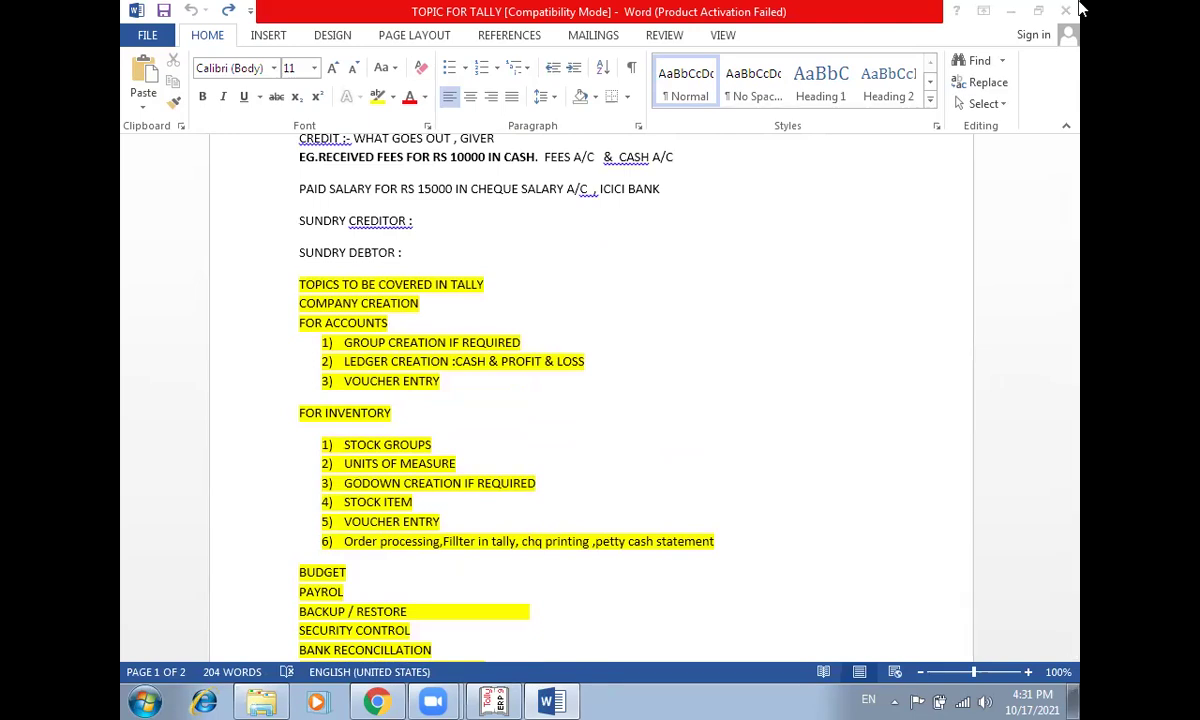
click(1079, 8)
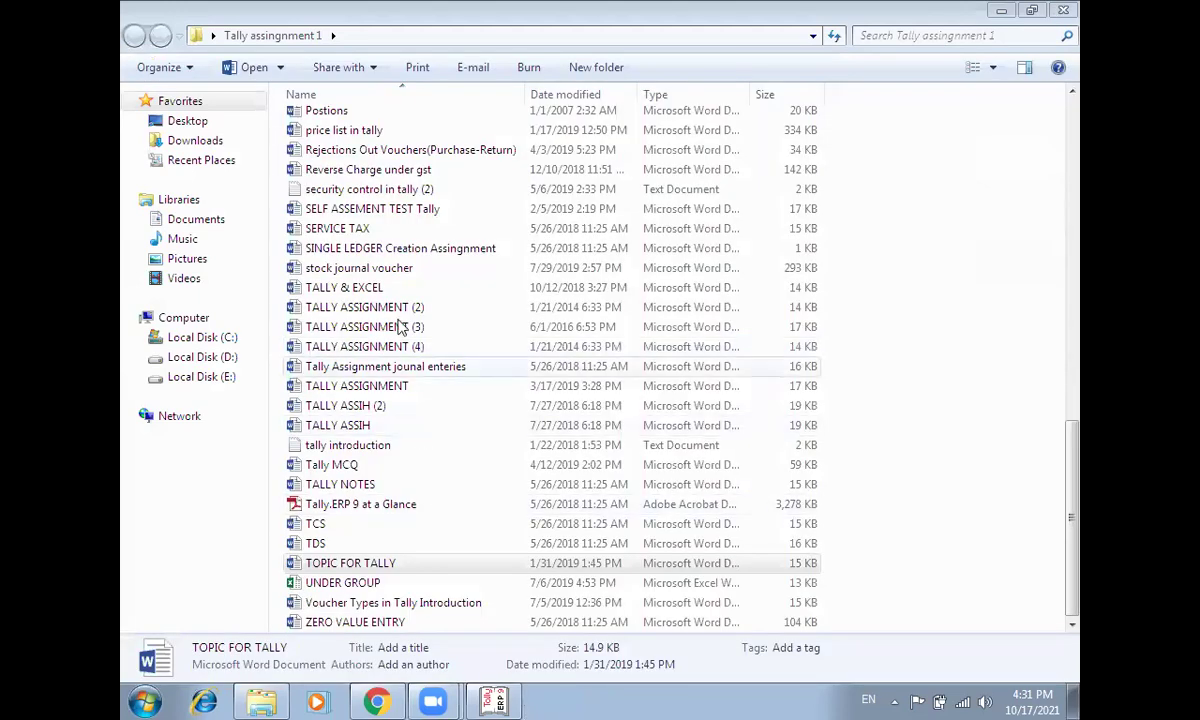
double_click(375, 272)
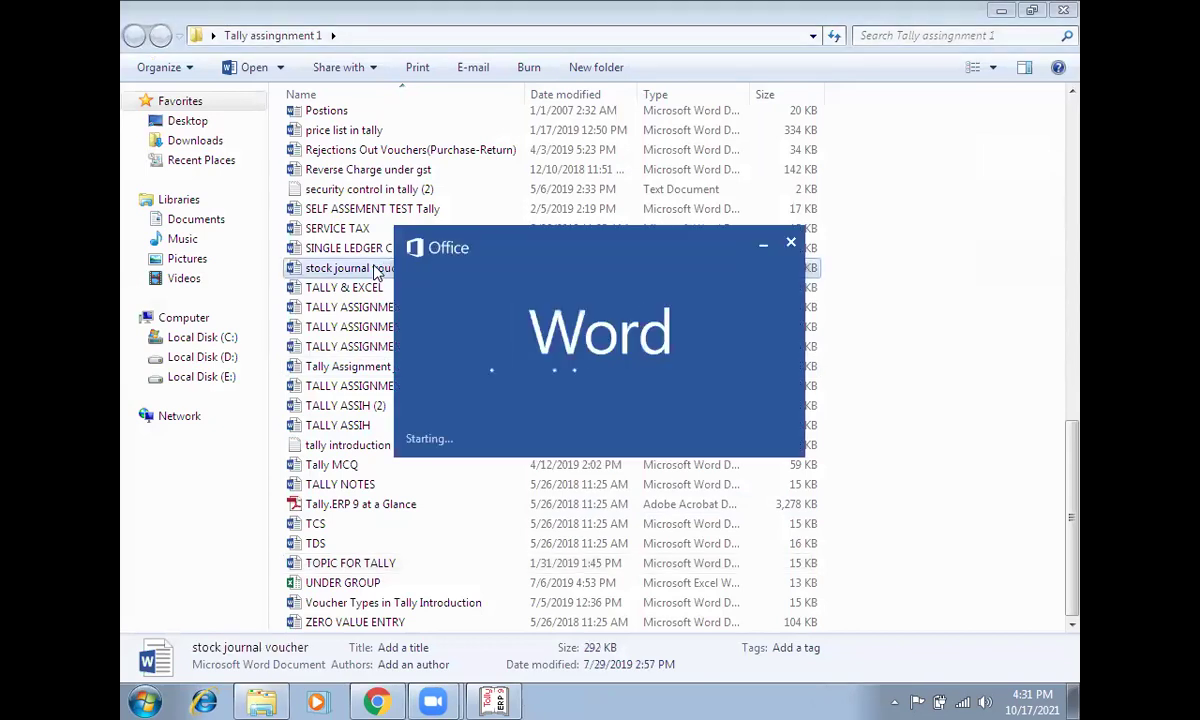